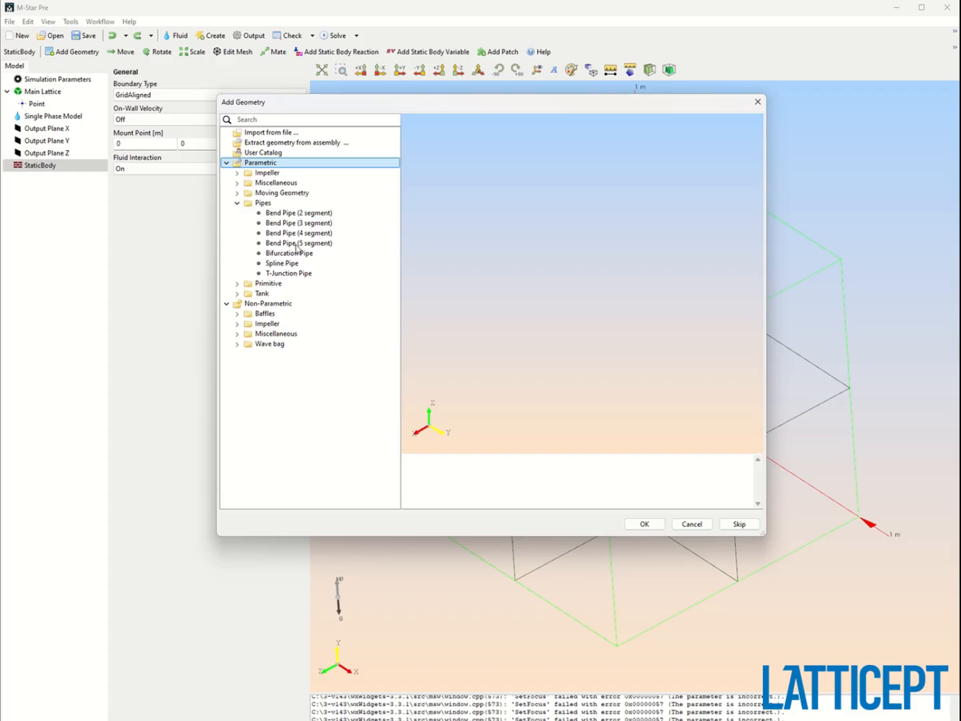
# Add a parametric Bifurcation Pipe geometry to the static body.
pyautogui.click(289, 264)
pyautogui.click(286, 255)
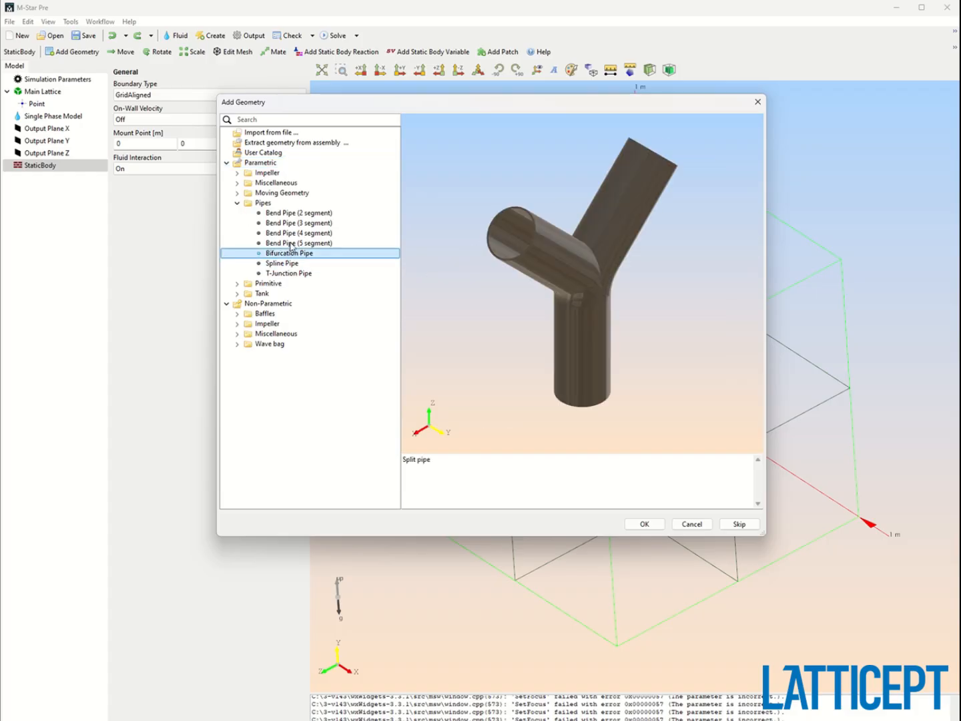
pyautogui.moveTo(574, 261)
pyautogui.mouseDown()
pyautogui.moveTo(510, 263)
pyautogui.moveTo(578, 290)
pyautogui.moveTo(585, 277)
pyautogui.mouseUp()
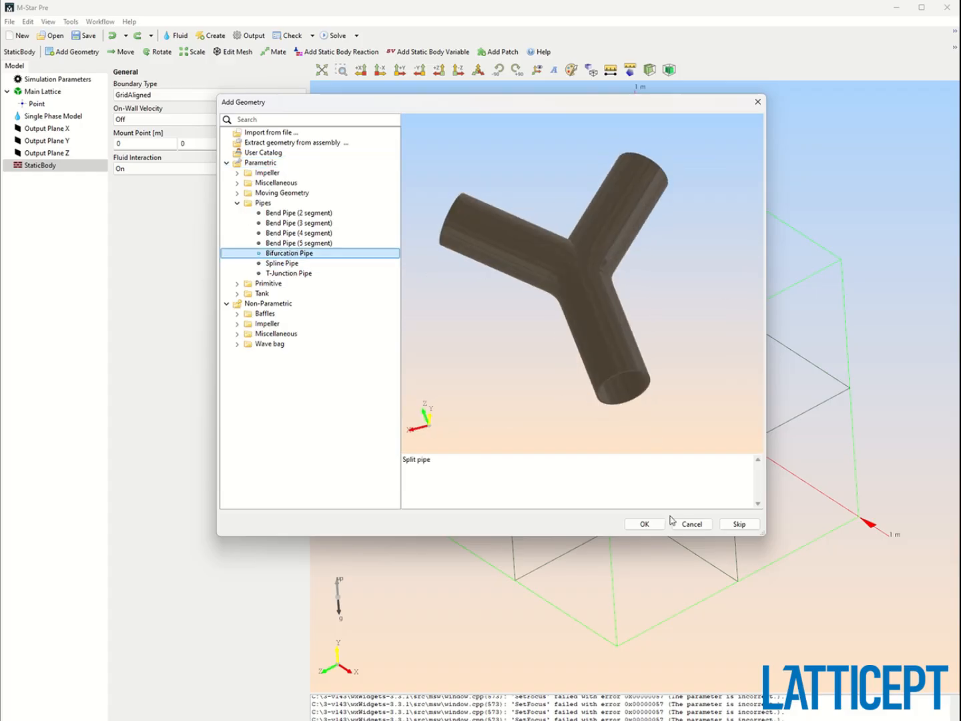
pyautogui.click(653, 523)
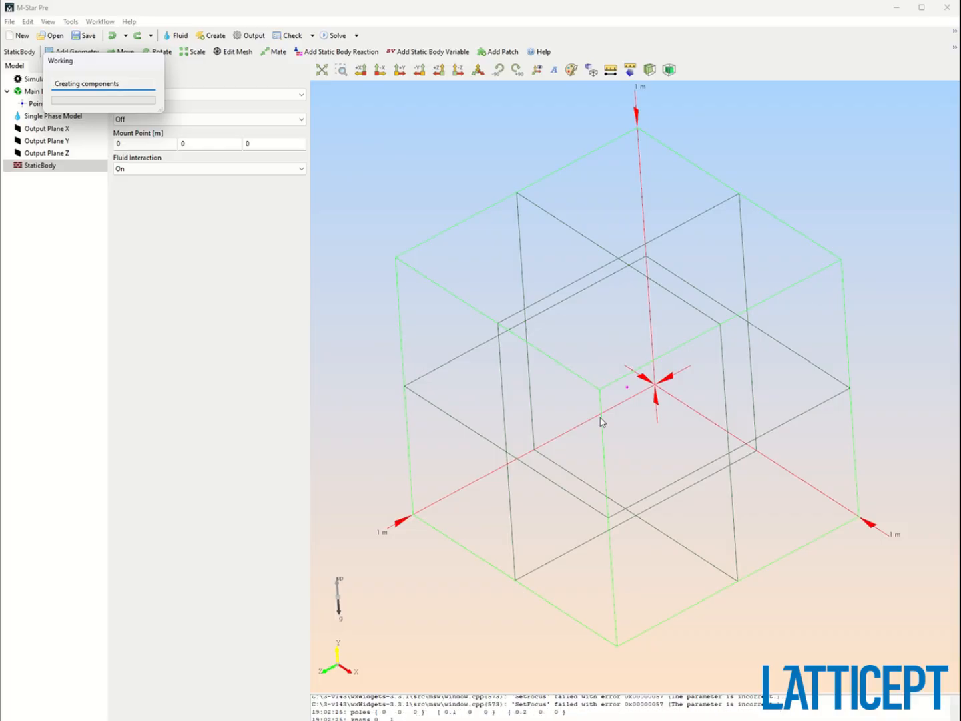
# Set the bifurcation pipe's Length2 to 0.3 m.
pyautogui.moveTo(583, 418); pyautogui.dragTo(610, 492)
pyautogui.scroll(3, 561, 435)
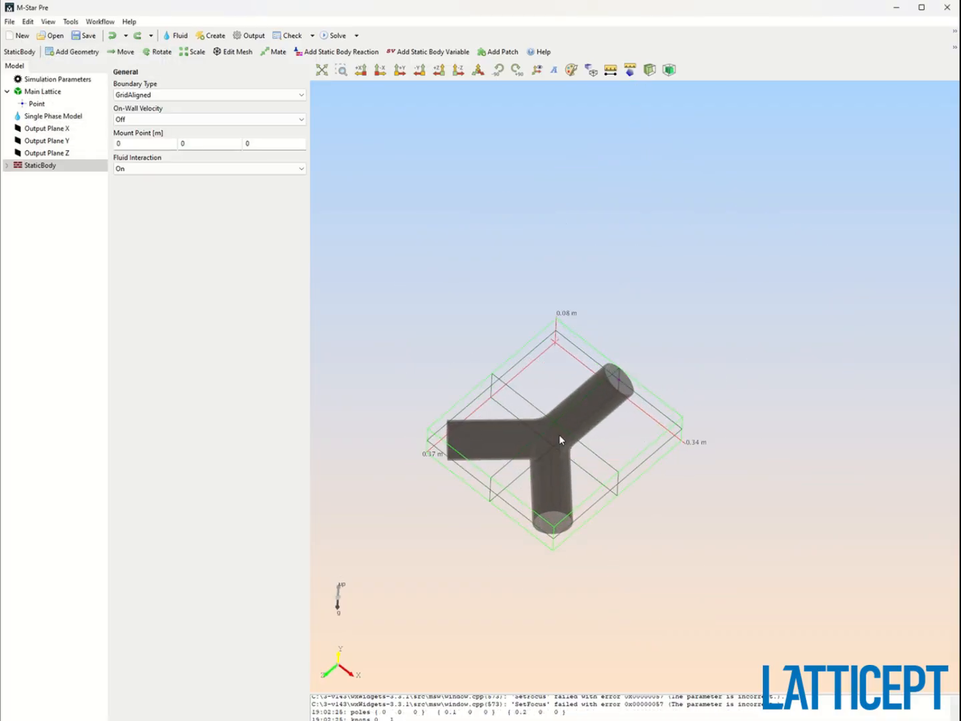
pyautogui.moveTo(561, 440); pyautogui.dragTo(633, 395, button='middle')
pyautogui.scroll(2, 632, 395)
pyautogui.click(9, 166)
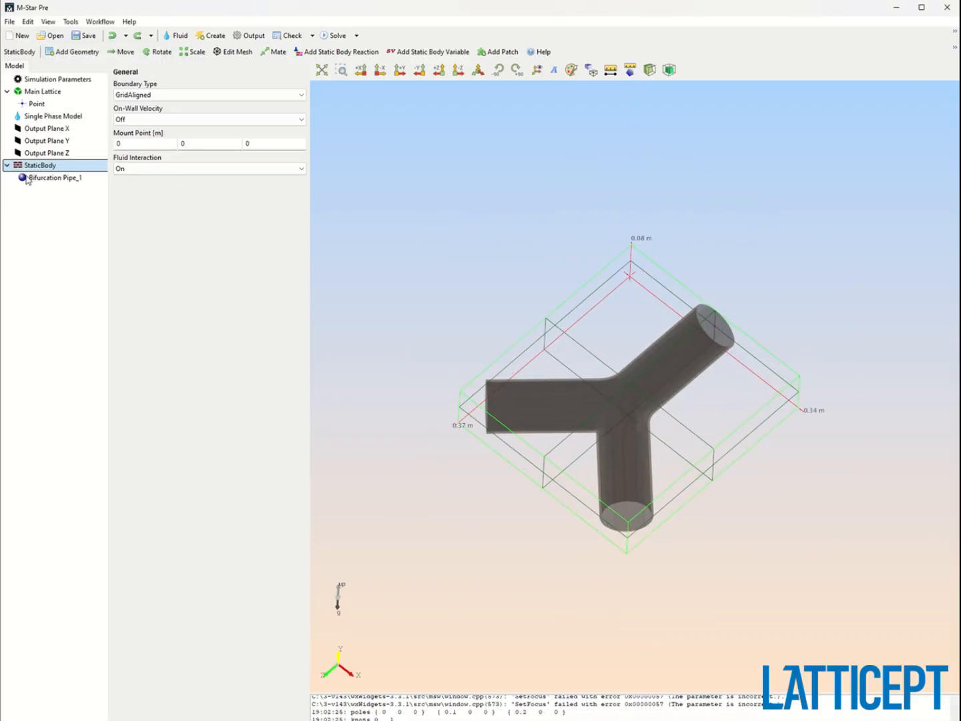
pyautogui.click(32, 178)
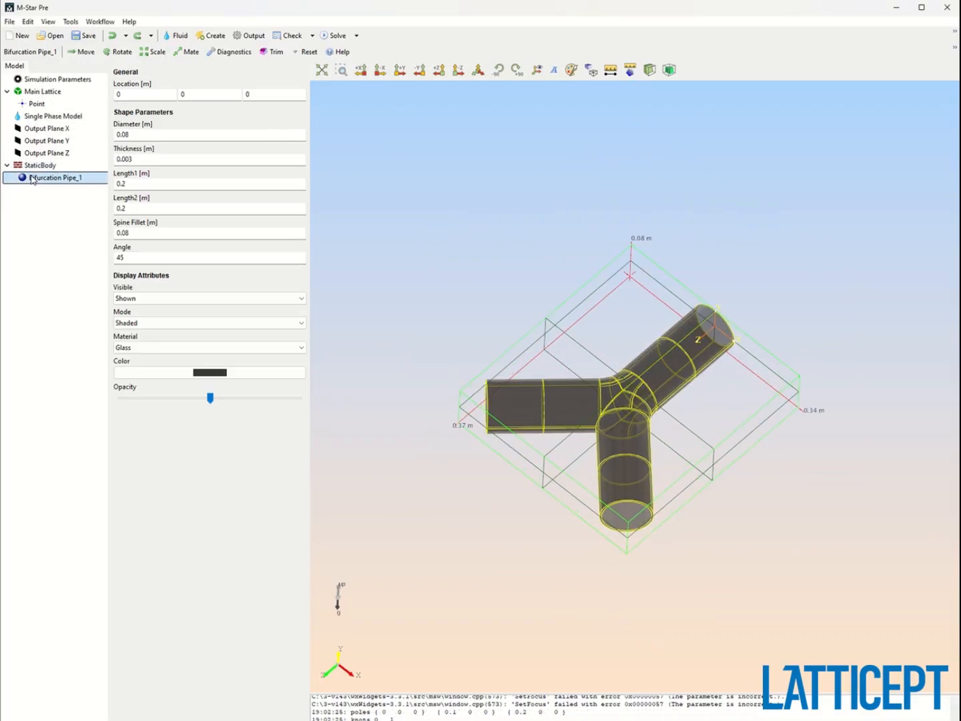
pyautogui.doubleClick(200, 209)
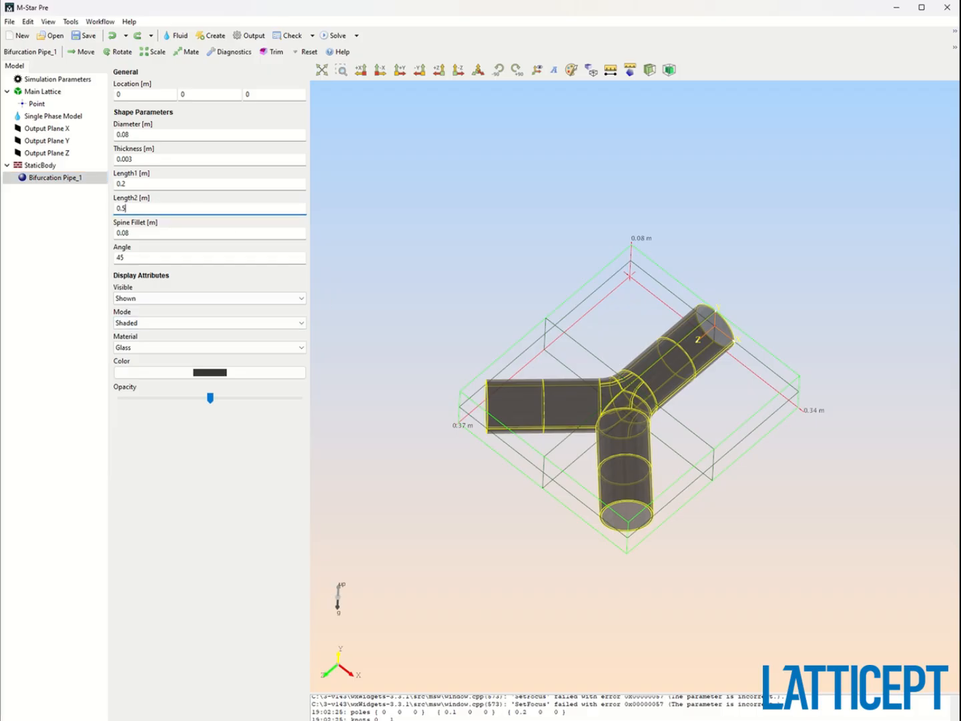
pyautogui.press('Return')
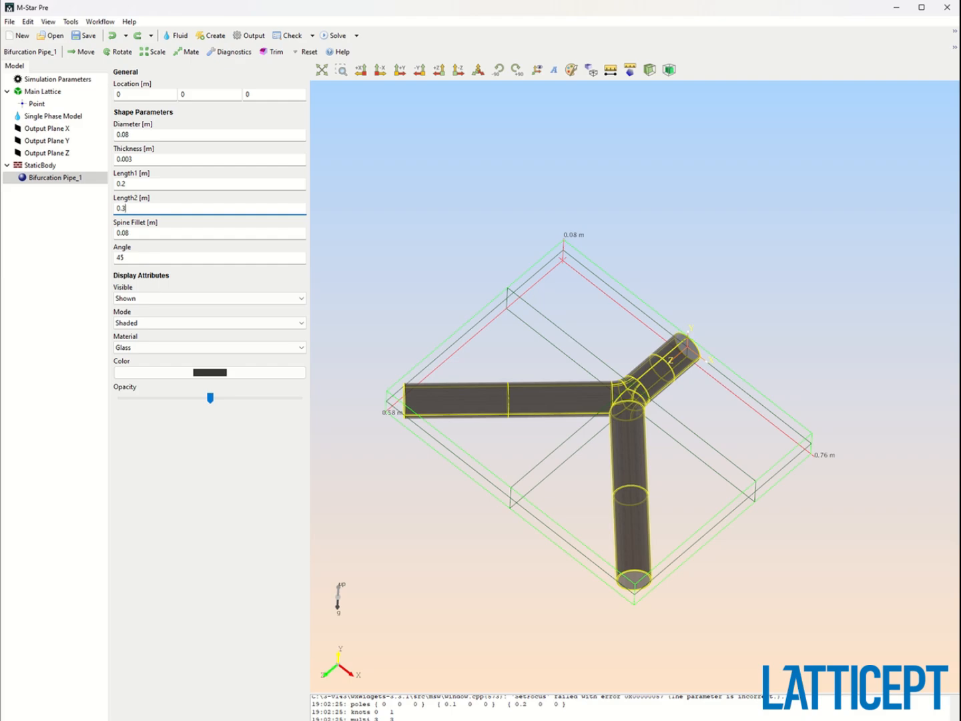
pyautogui.press('Return')
# Set the bifurcation pipe's Length1 to 0.5 m.
pyautogui.doubleClick(135, 182)
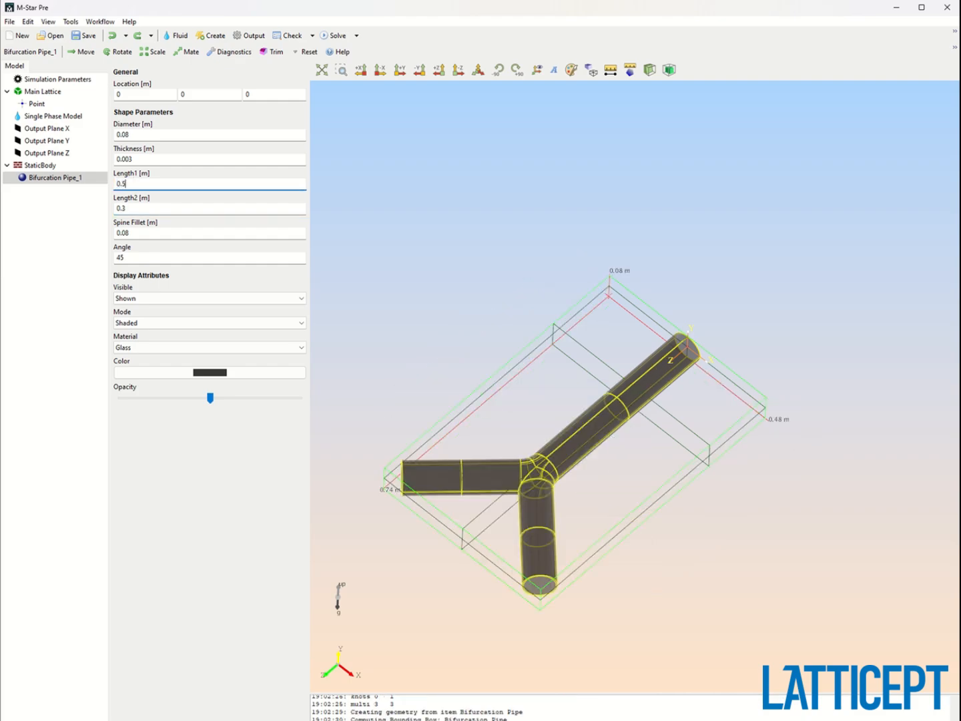
pyautogui.moveTo(577, 404); pyautogui.dragTo(538, 419)
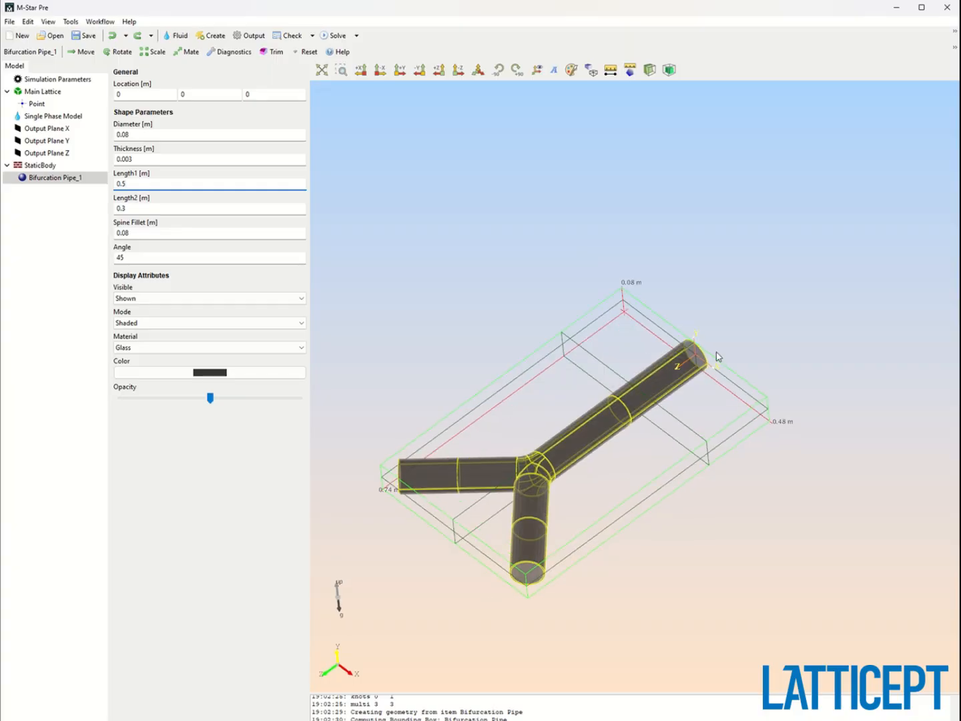
pyautogui.moveTo(718, 356); pyautogui.dragTo(653, 472)
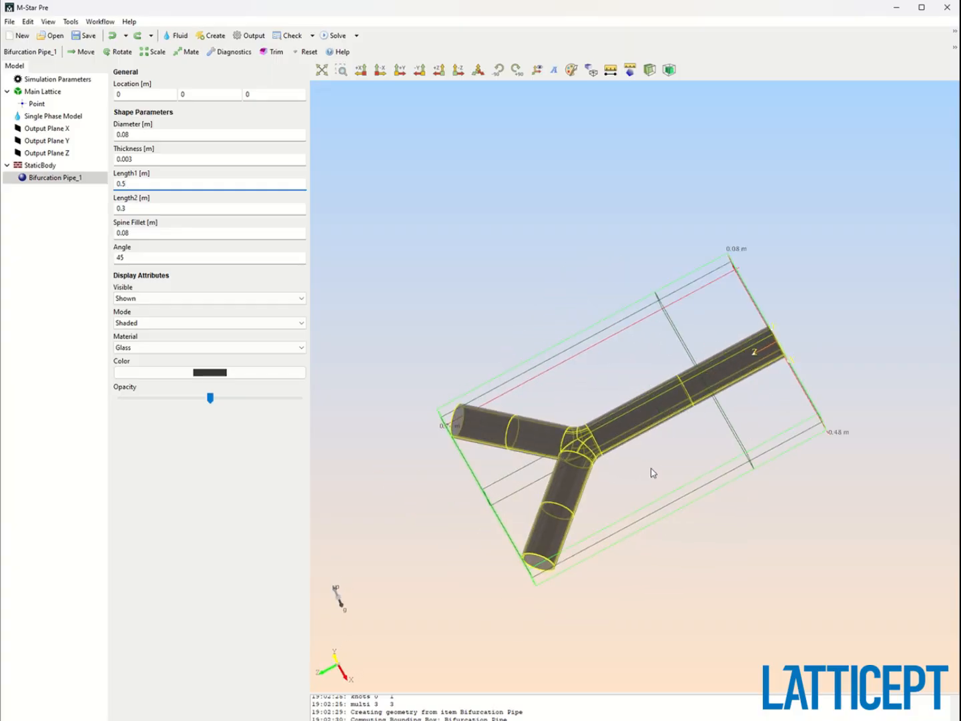
pyautogui.moveTo(652, 468); pyautogui.dragTo(675, 452, button='middle')
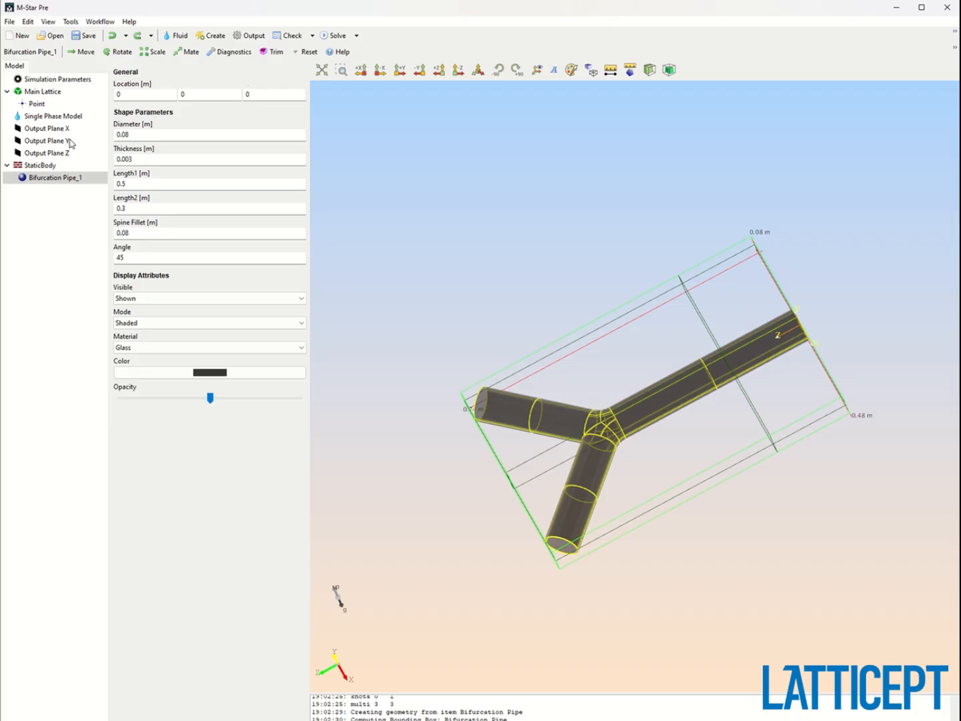
# Rename the static body to pipes.
pyautogui.rightClick(41, 165)
pyautogui.click(67, 177)
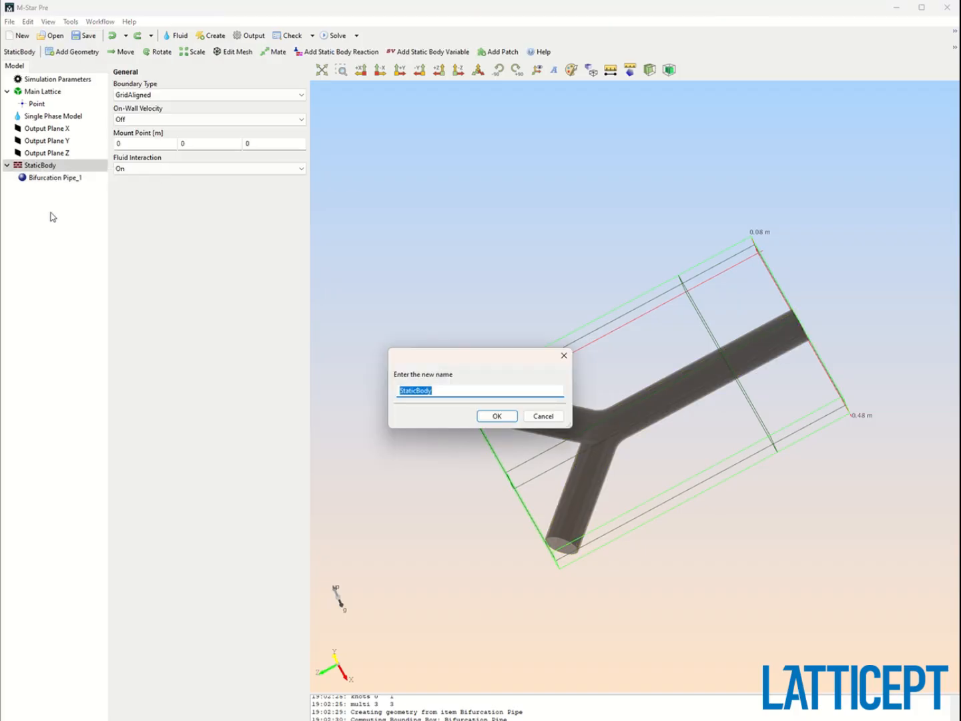
pyautogui.write('pipes')
pyautogui.press('Return')
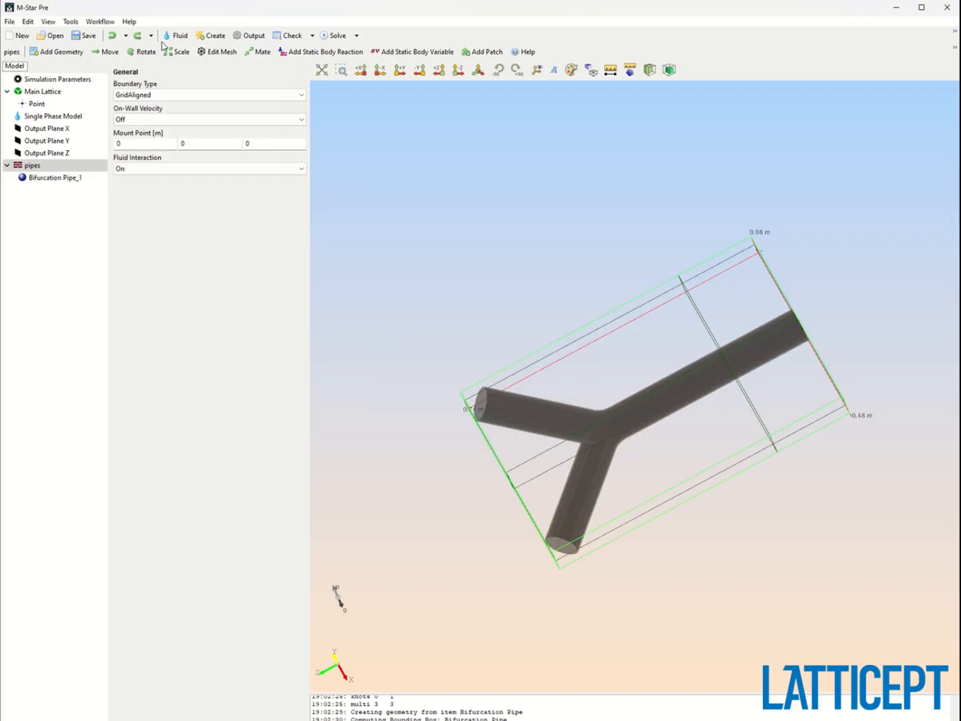
# Create a static inlet/outlet from the edge at the short branch's open end, flipping its direction.
pyautogui.click(210, 40)
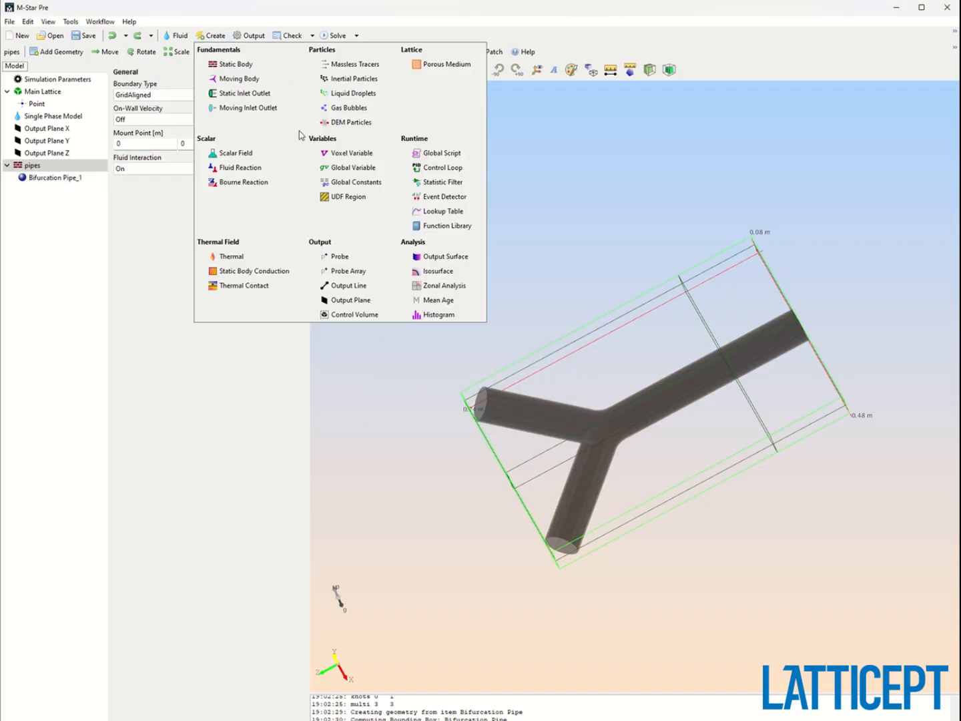
pyautogui.click(268, 97)
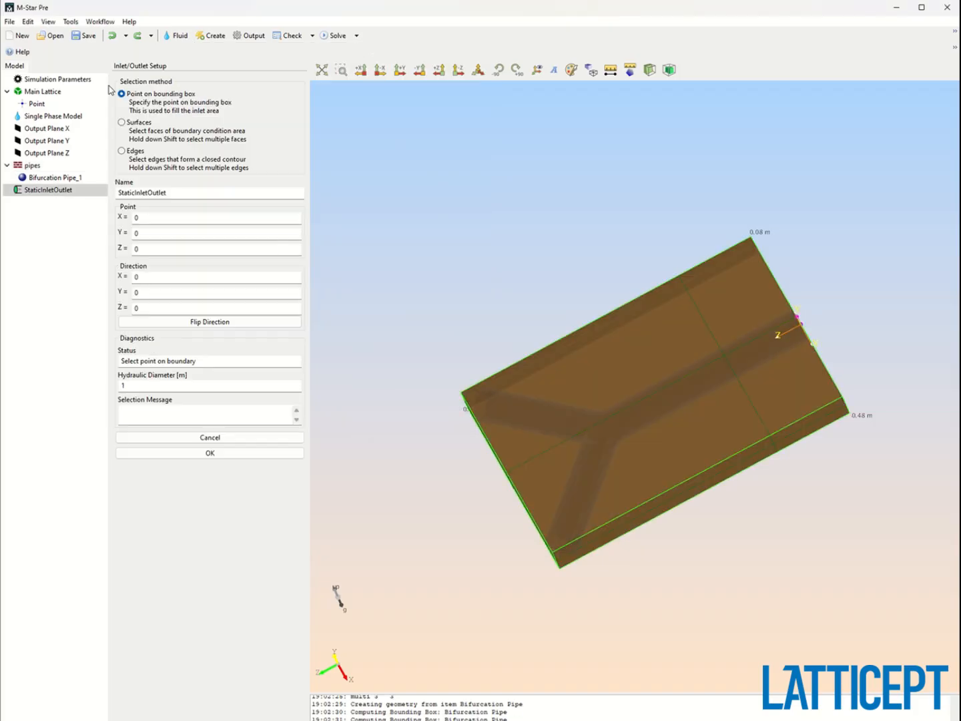
pyautogui.moveTo(553, 580); pyautogui.dragTo(616, 510)
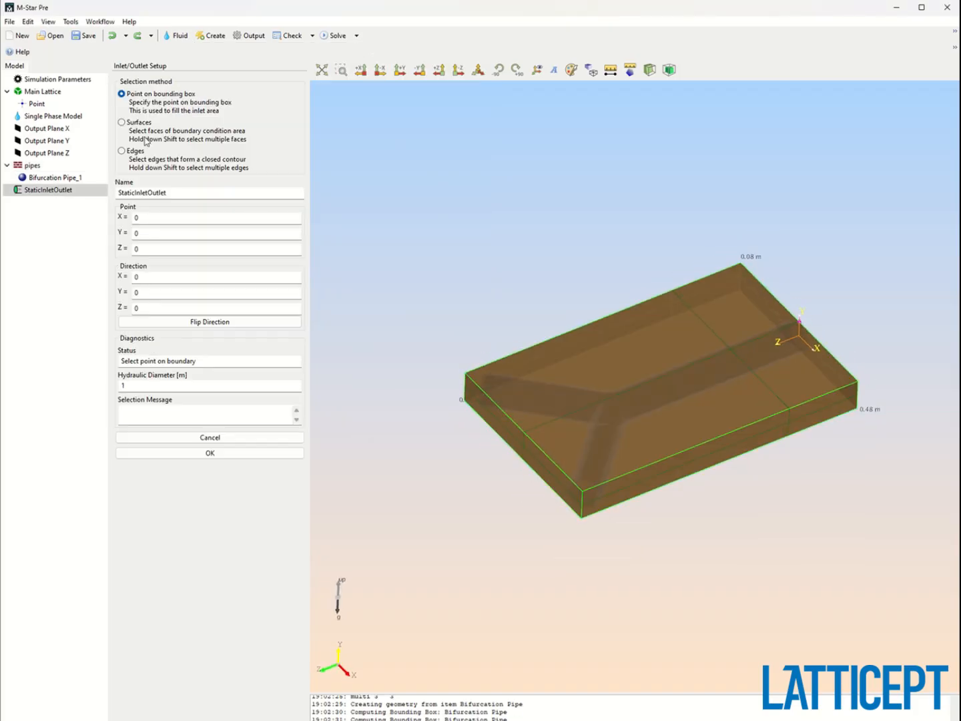
pyautogui.click(121, 151)
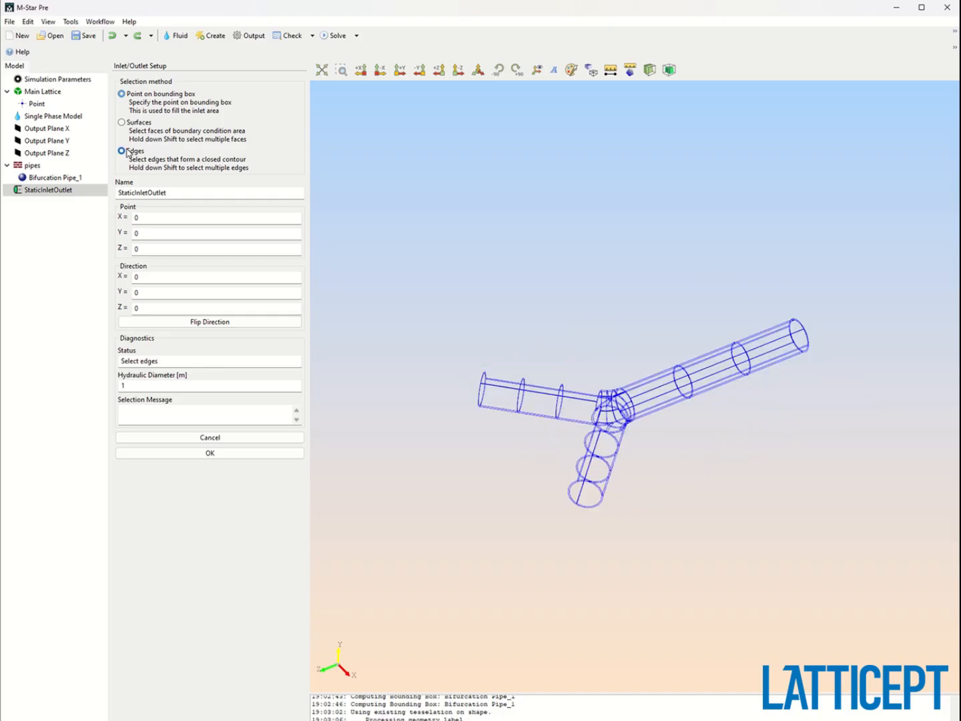
pyautogui.moveTo(485, 369); pyautogui.dragTo(661, 423)
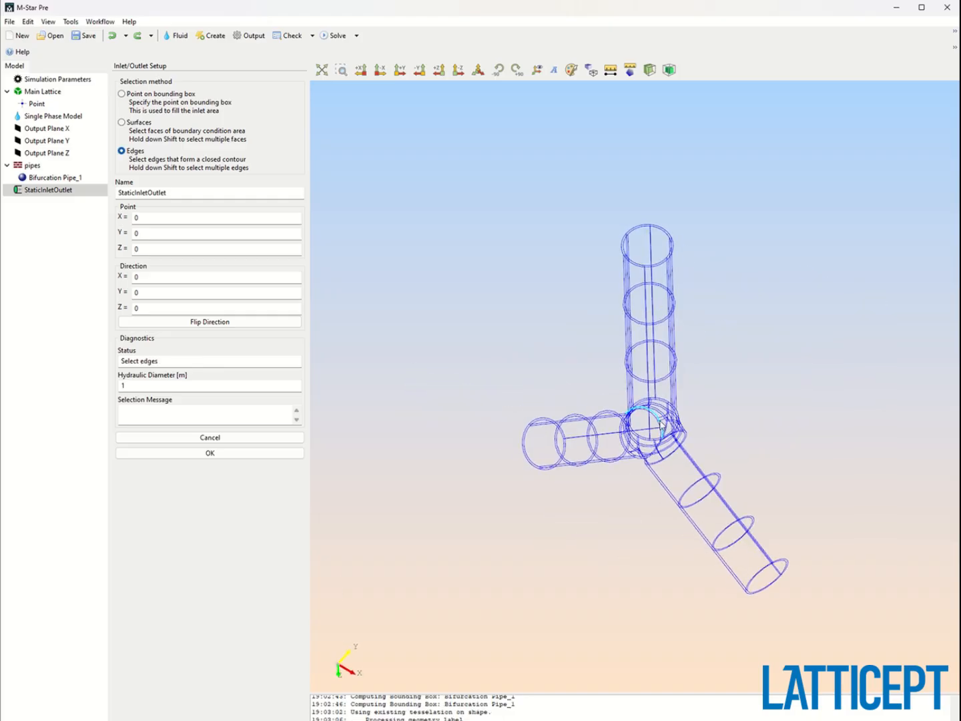
pyautogui.click(527, 460)
pyautogui.click(217, 322)
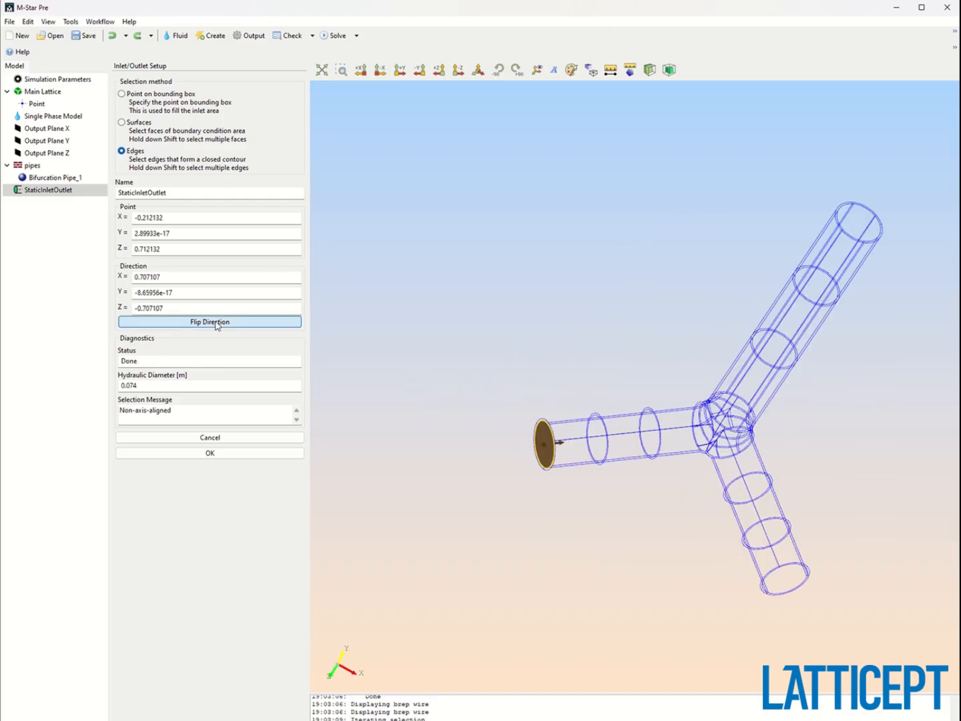
pyautogui.click(231, 453)
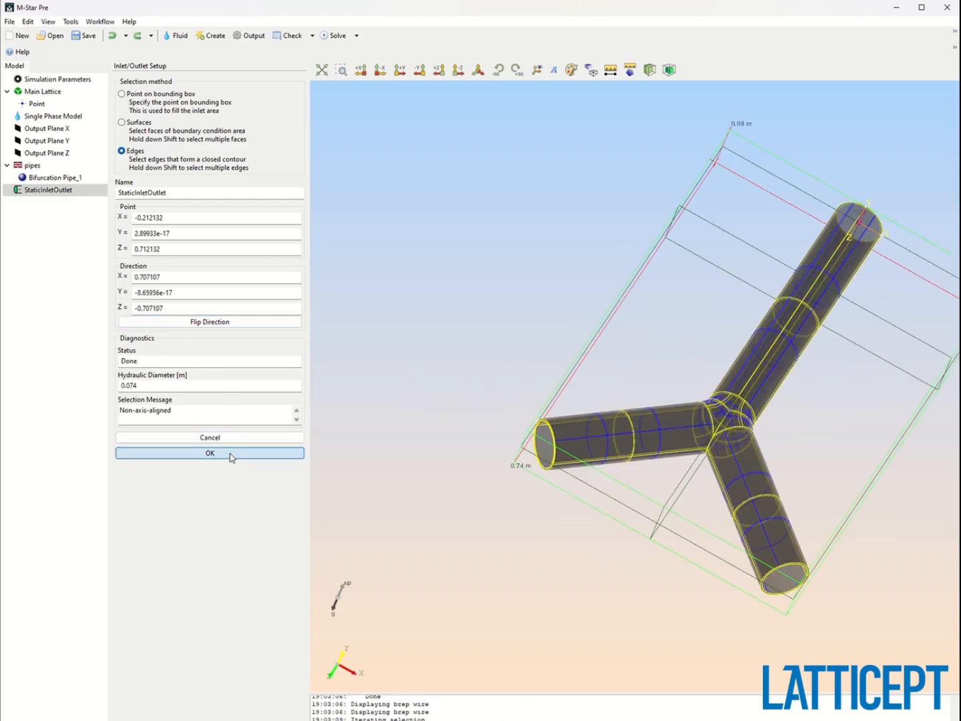
# Rename the inlet/outlet to inlet1 and set its velocity magnitude to 0.5 m/s.
pyautogui.doubleClick(63, 194)
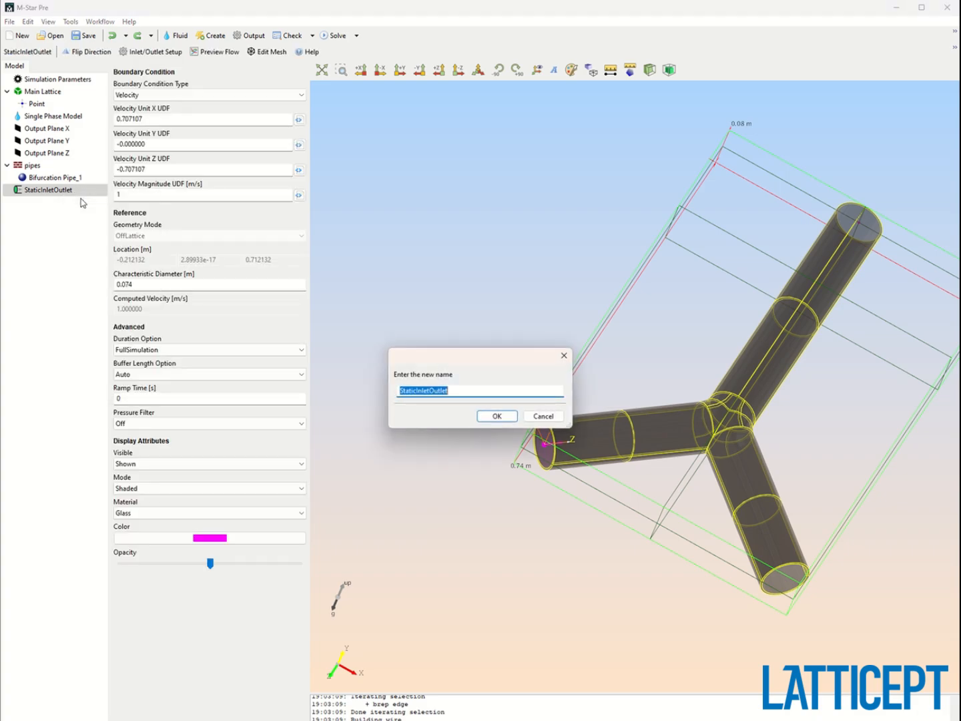
pyautogui.write('inlet')
pyautogui.press('Return')
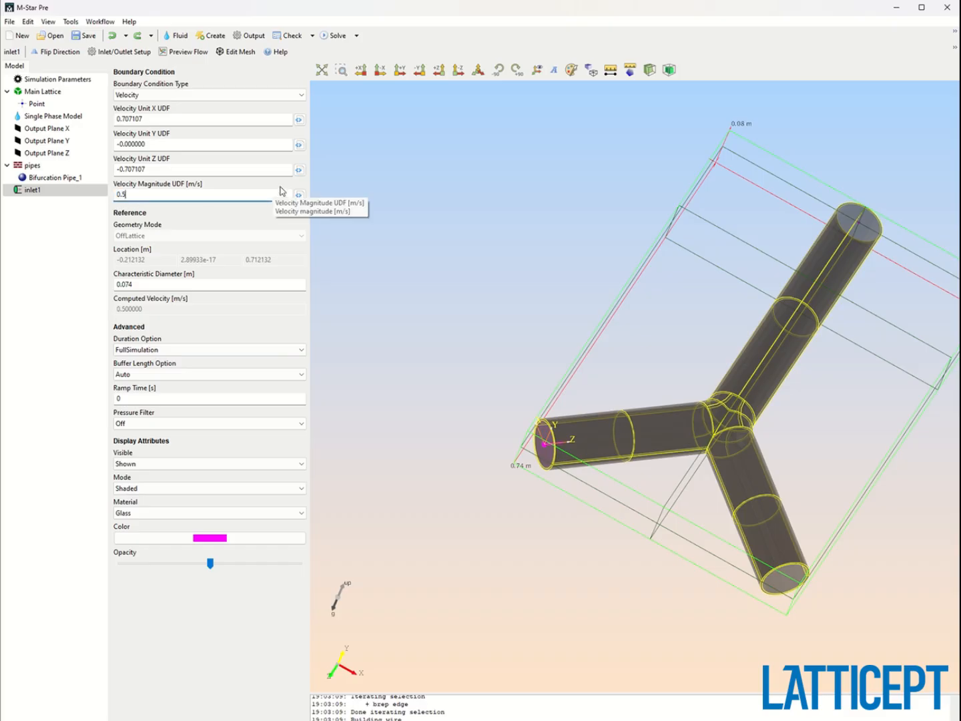
# Set inlet1's ramp time to 0.3 s and turn its pressure filter on.
pyautogui.moveTo(494, 263); pyautogui.dragTo(422, 339)
pyautogui.doubleClick(196, 400)
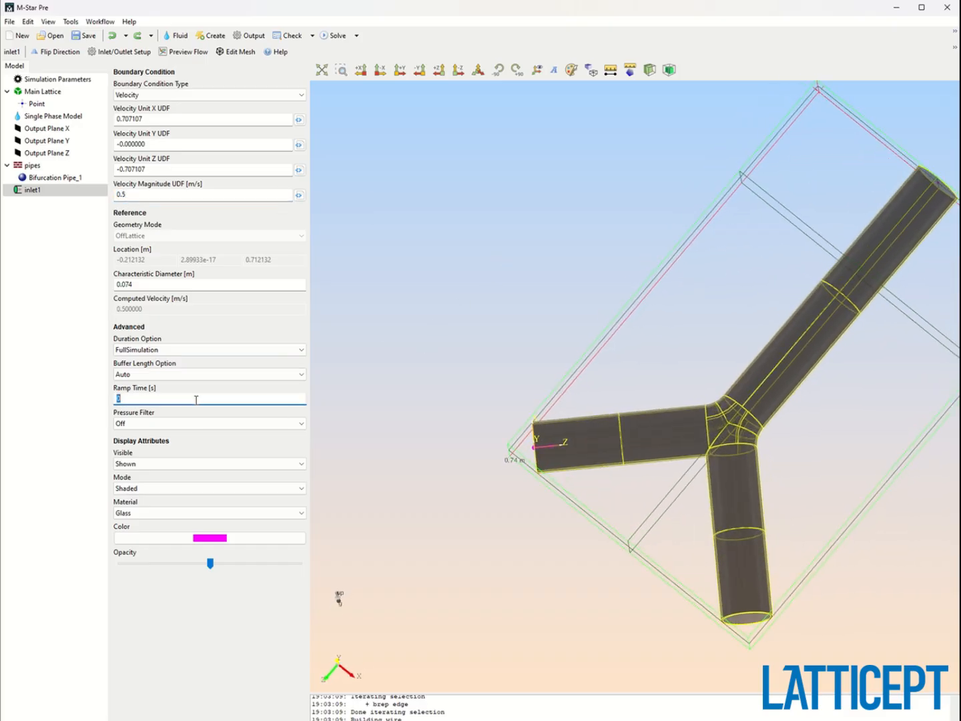
pyautogui.moveTo(569, 440); pyautogui.dragTo(574, 499)
pyautogui.click(164, 400)
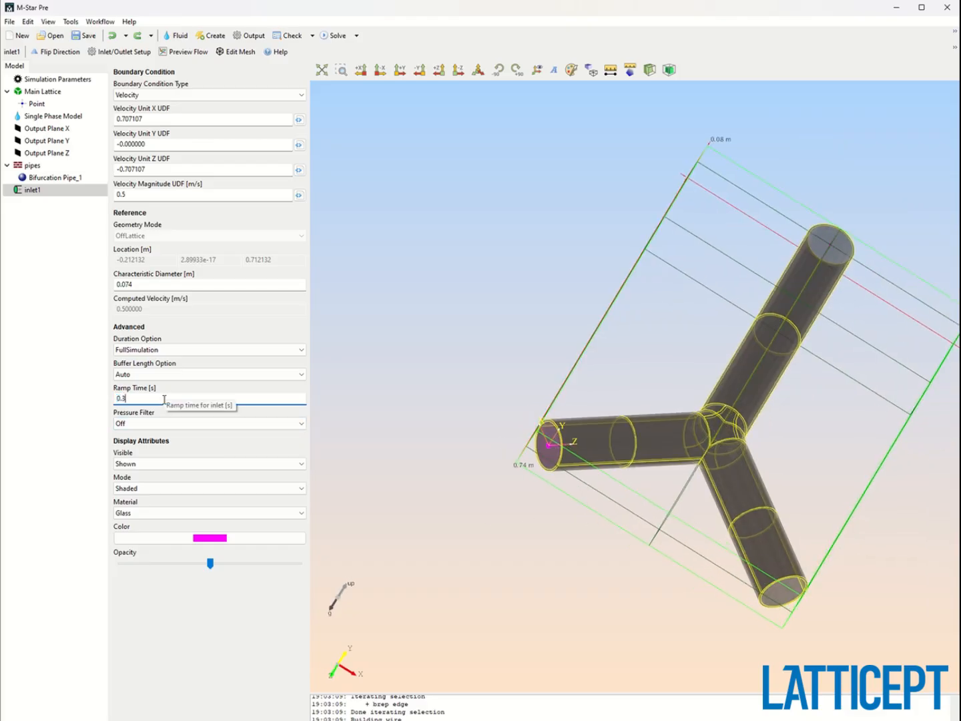
pyautogui.press('Return')
pyautogui.click(161, 423)
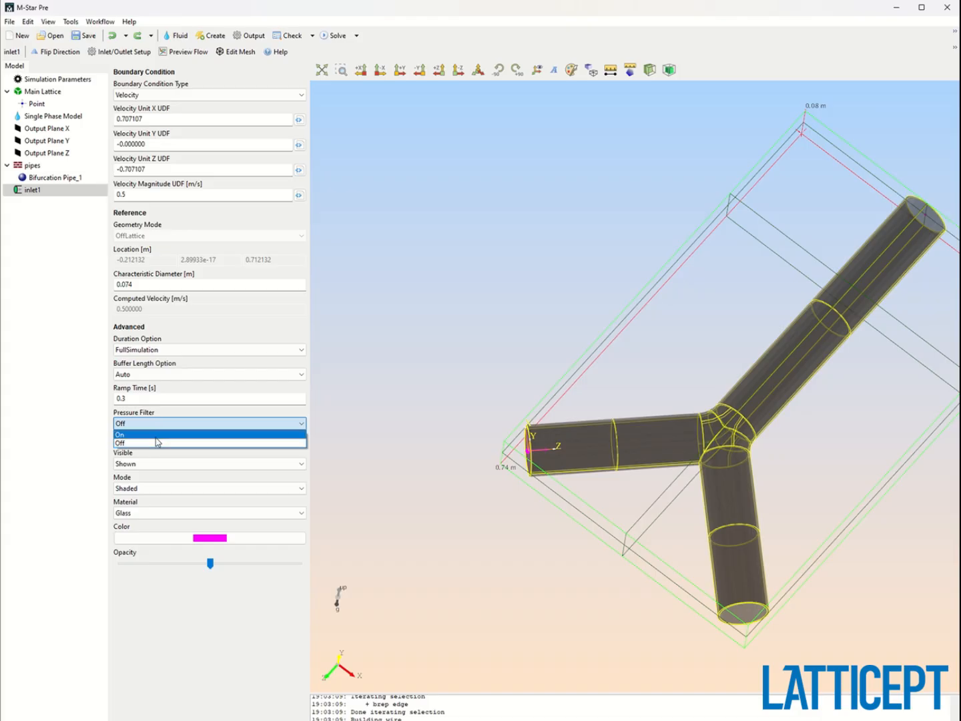
pyautogui.click(161, 435)
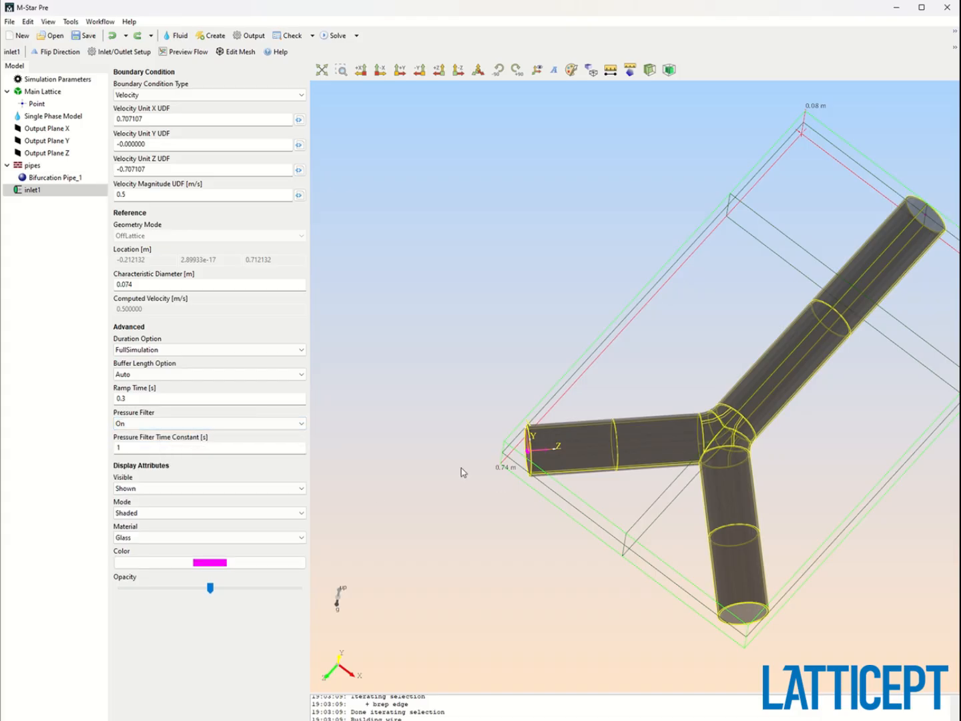
# Duplicate inlet1.
pyautogui.moveTo(461, 471); pyautogui.dragTo(441, 454)
pyautogui.moveTo(548, 471); pyautogui.dragTo(596, 499)
pyautogui.rightClick(48, 190)
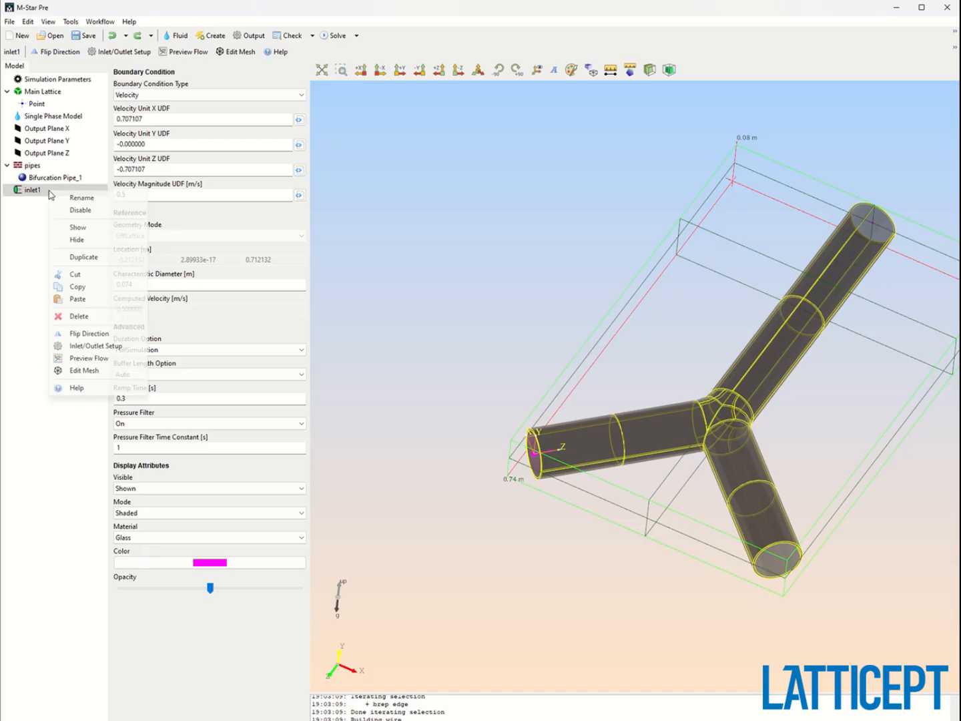
pyautogui.click(72, 256)
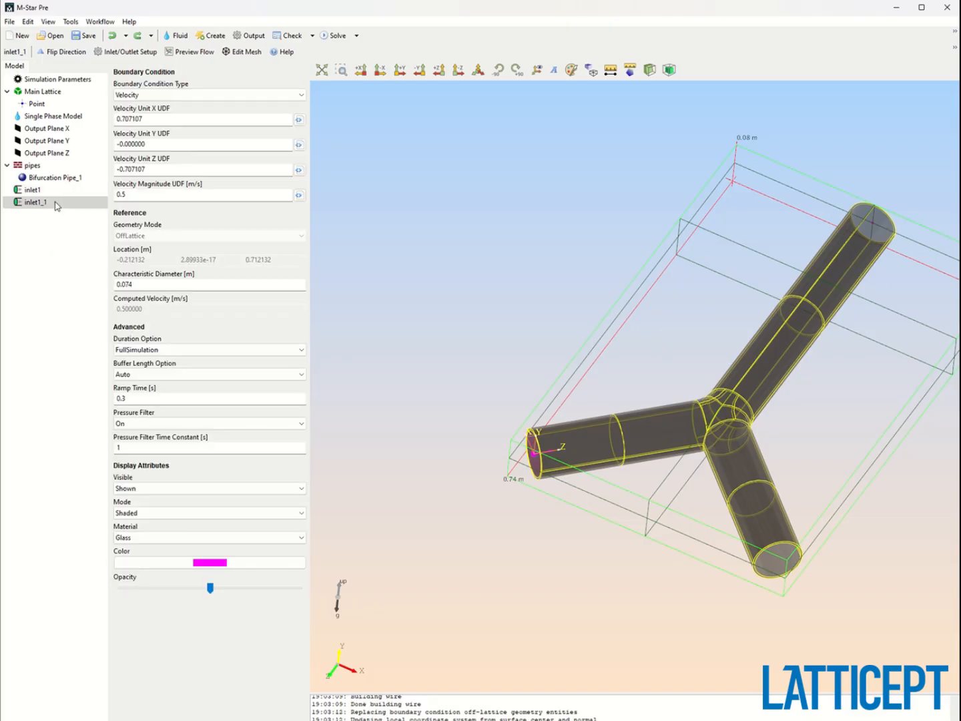
# Rename the duplicated inlet to inlet2.
pyautogui.rightClick(67, 202)
pyautogui.click(81, 207)
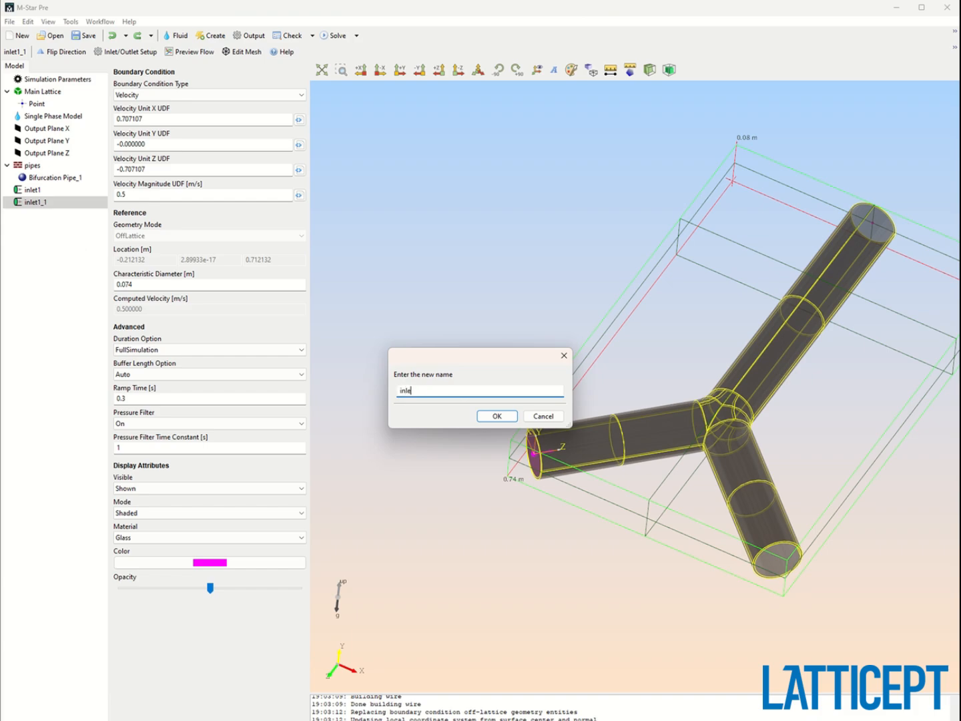
pyautogui.press('Return')
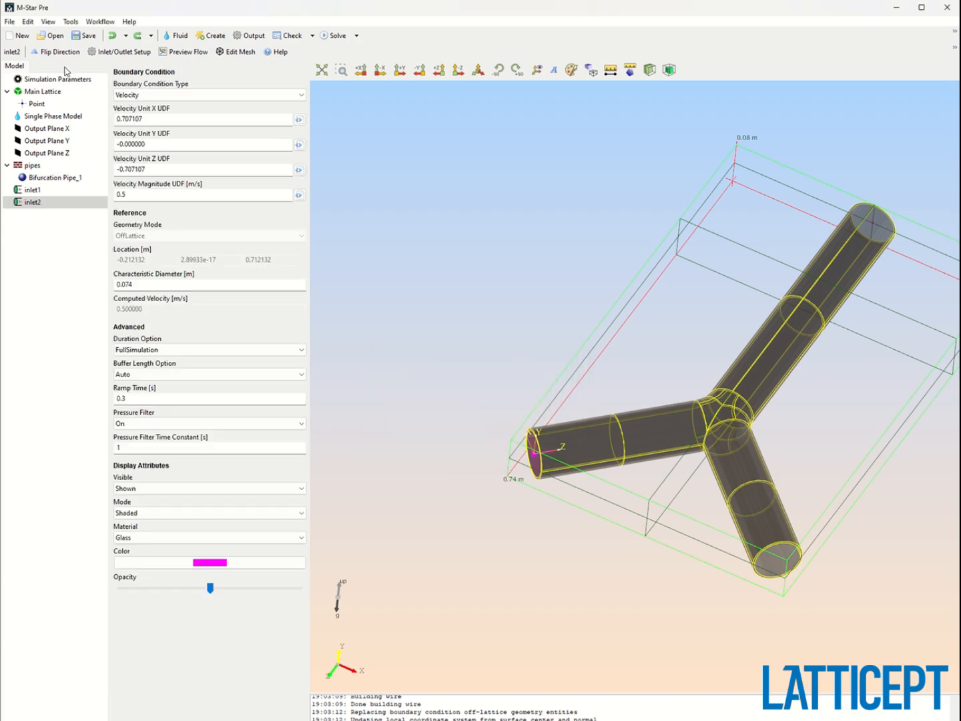
# Redefine inlet2 on the edge at the lower branch's open end, flipping its direction.
pyautogui.click(116, 53)
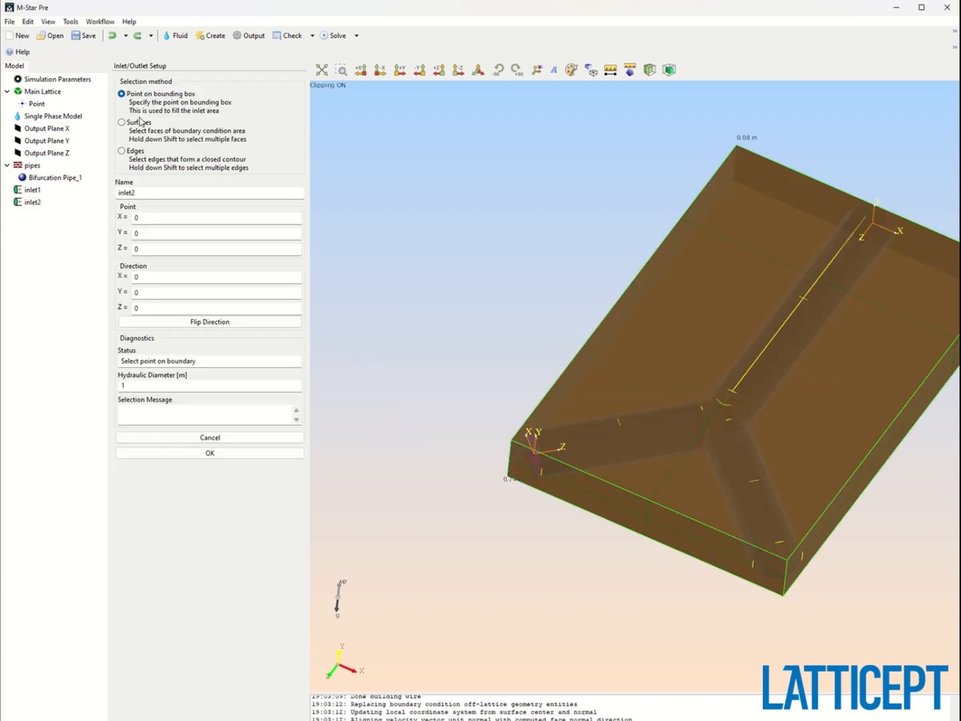
pyautogui.click(132, 153)
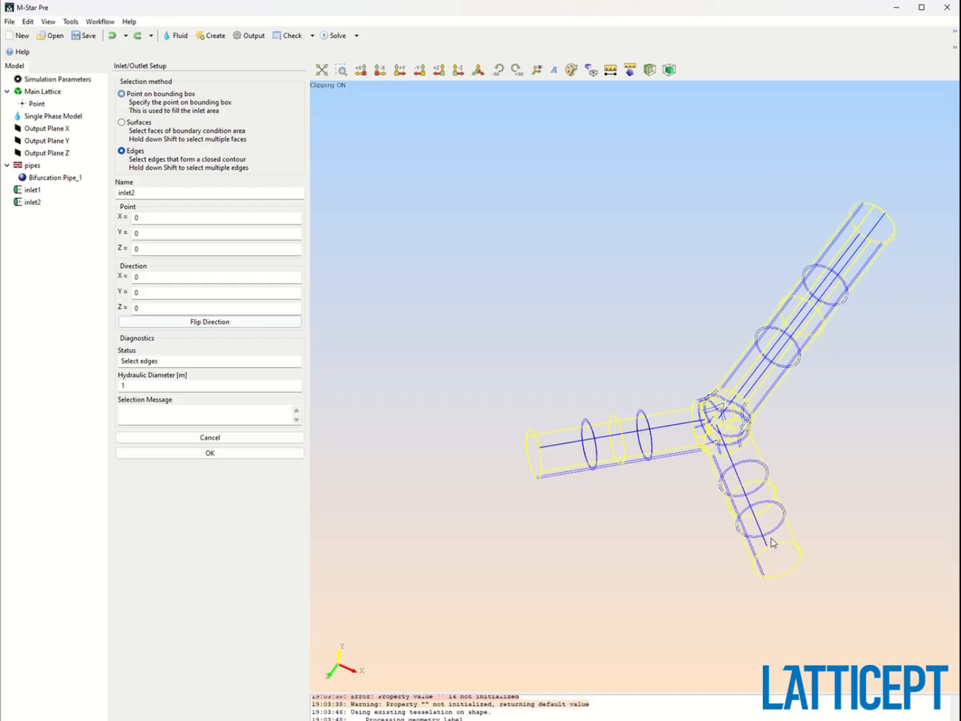
pyautogui.click(782, 578)
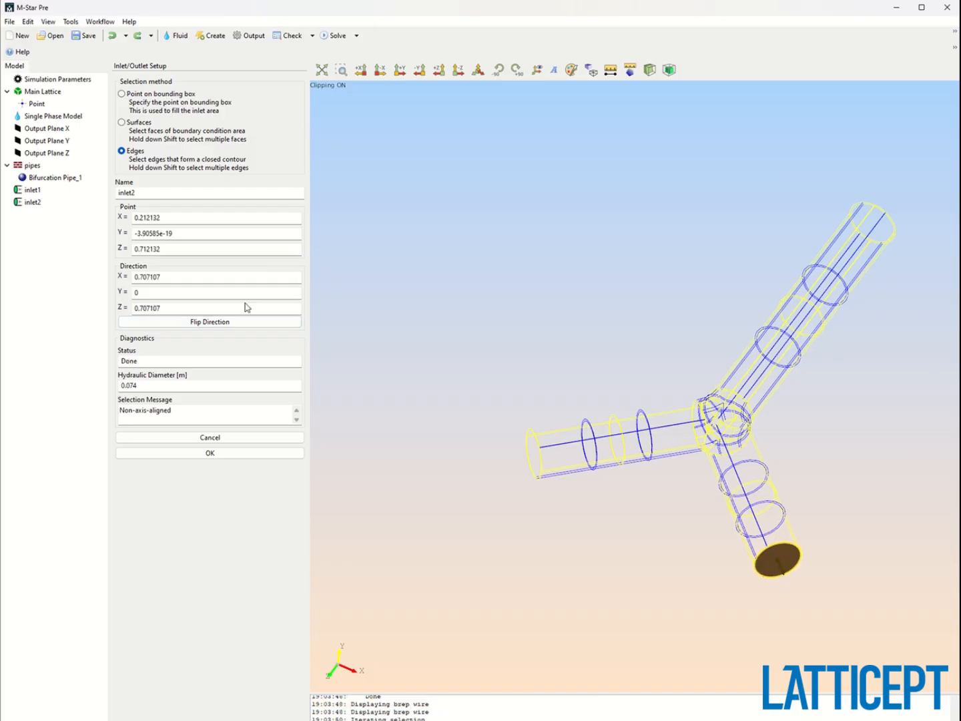
pyautogui.click(212, 323)
pyautogui.click(243, 453)
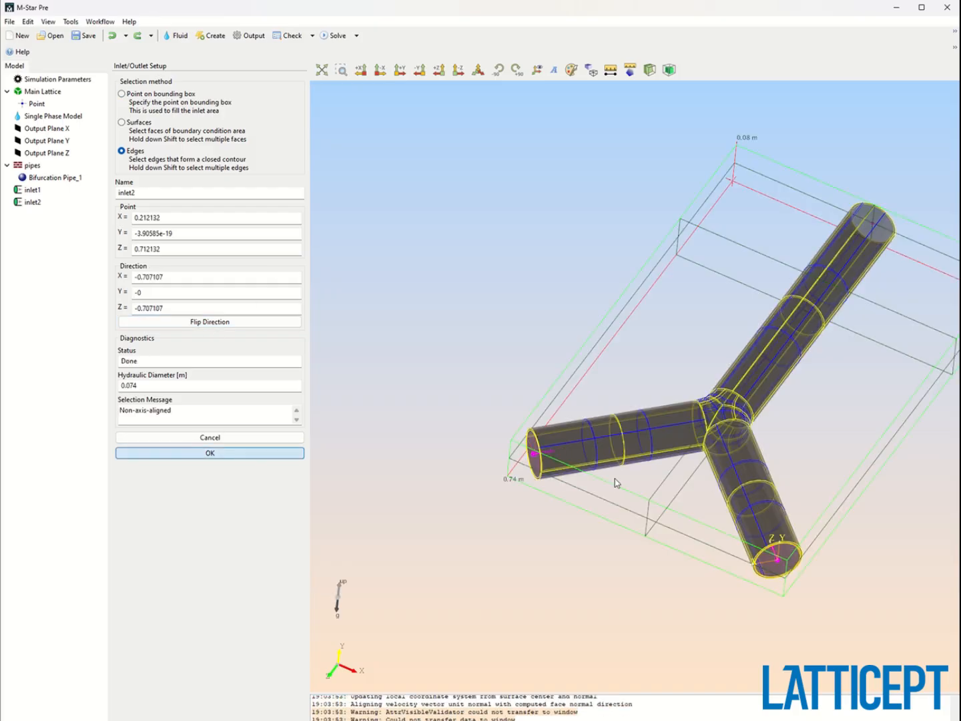
# Set inlet2's velocity magnitude to 1 m/s.
pyautogui.moveTo(760, 462); pyautogui.dragTo(759, 574)
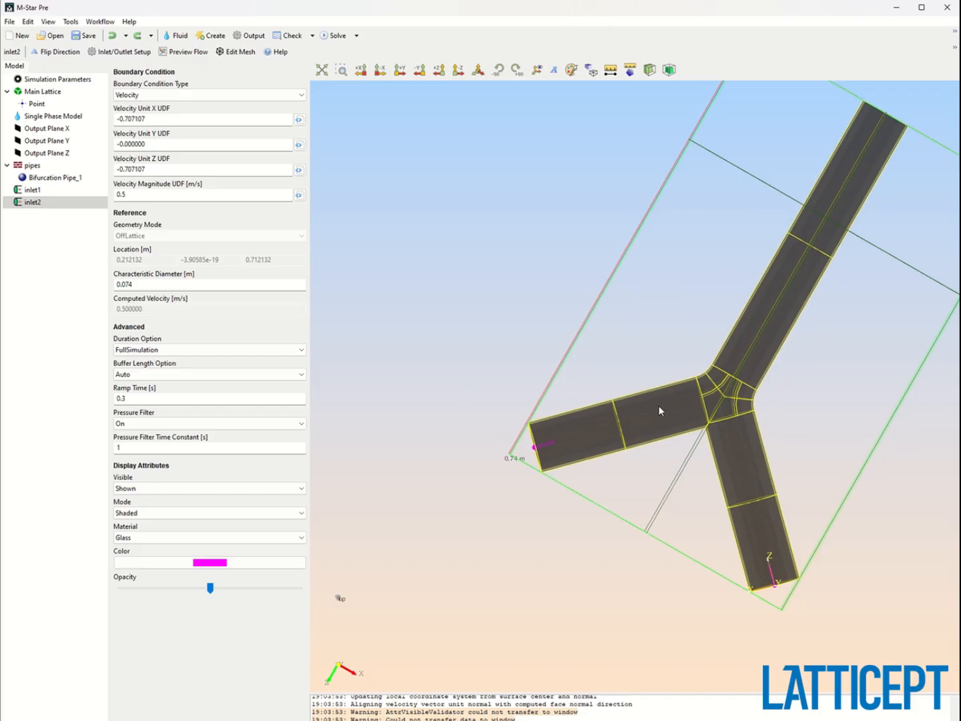
pyautogui.doubleClick(149, 196)
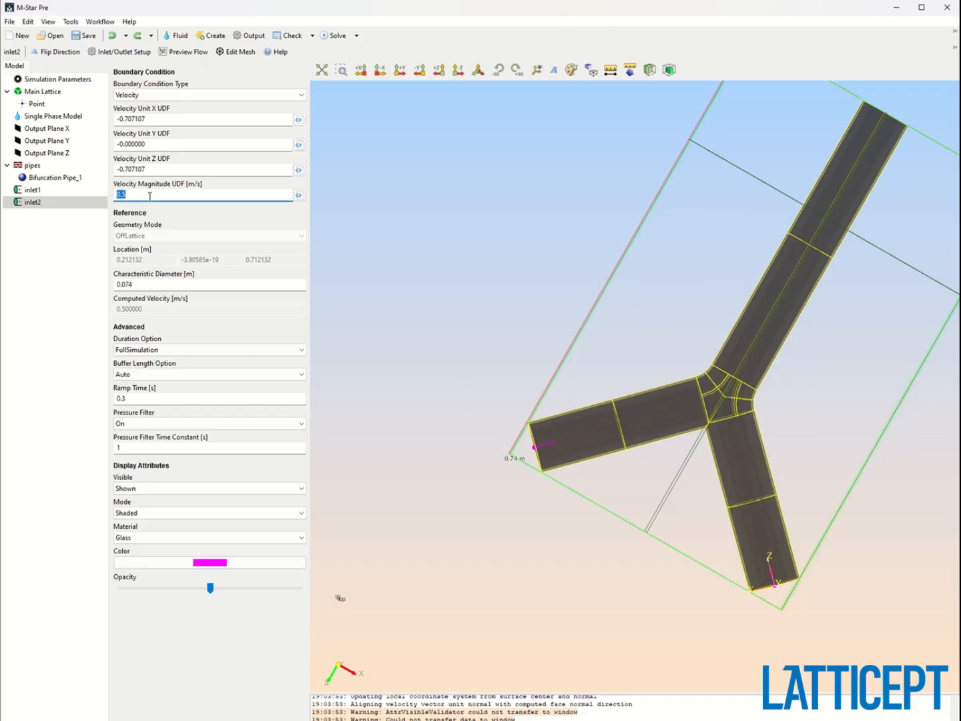
pyautogui.moveTo(682, 298); pyautogui.dragTo(676, 180)
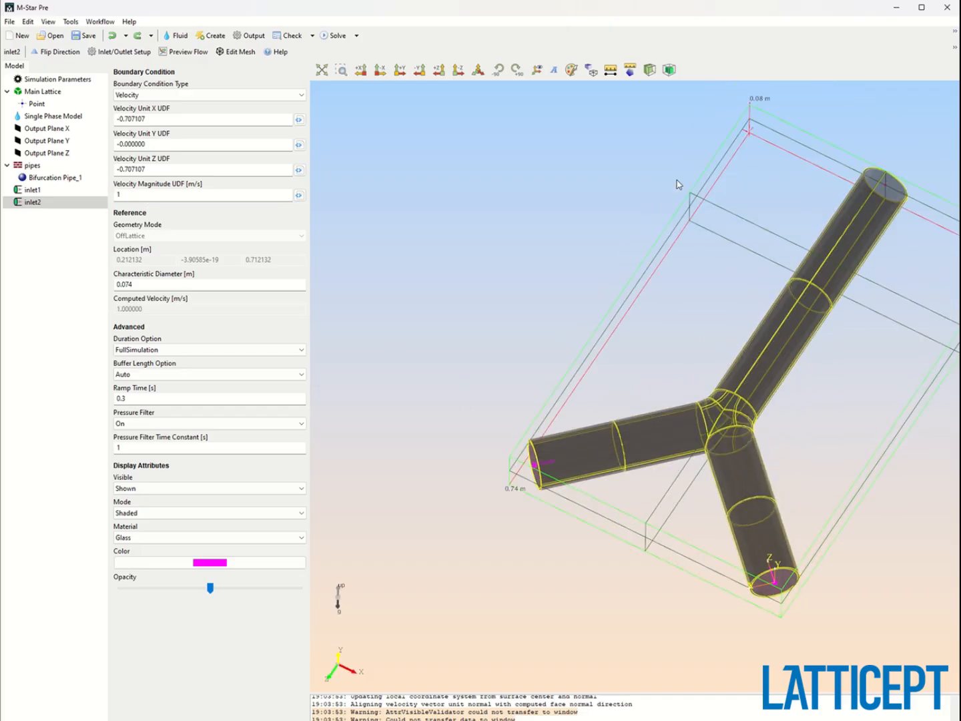
# Create a static inlet/outlet by picking a point on the bounding box at the main branch's open end.
pyautogui.click(213, 35)
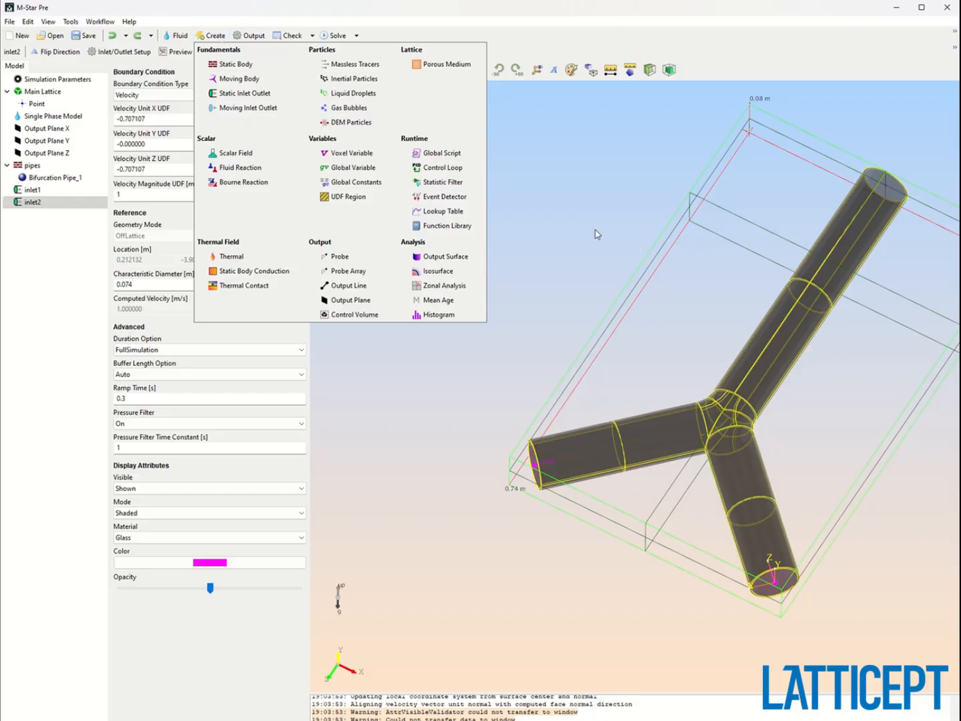
pyautogui.click(242, 95)
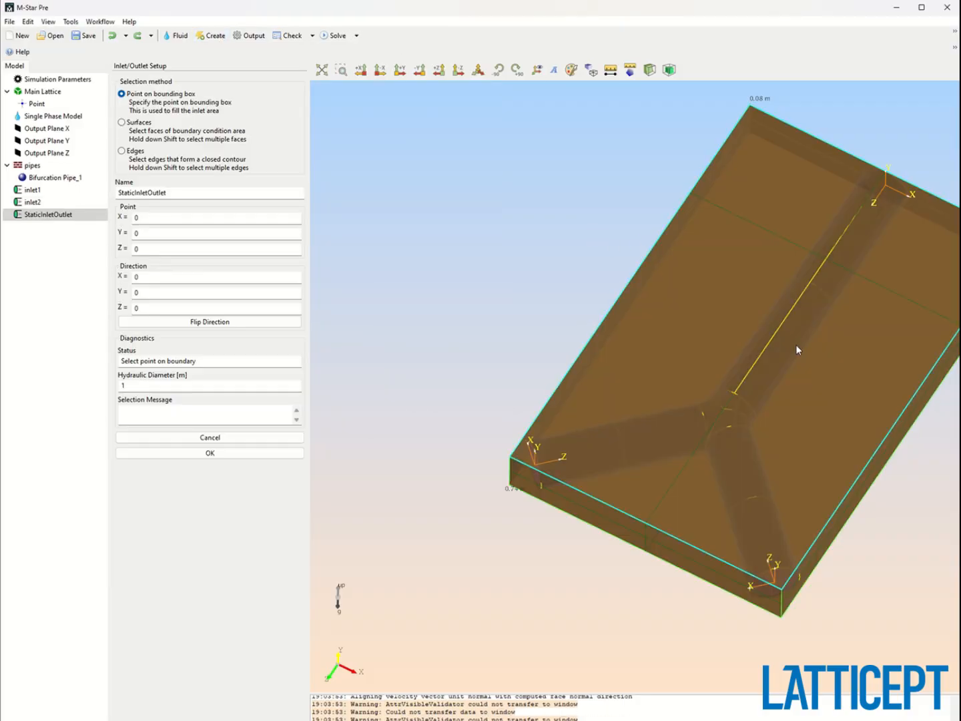
pyautogui.moveTo(797, 344); pyautogui.dragTo(738, 438)
pyautogui.click(873, 300)
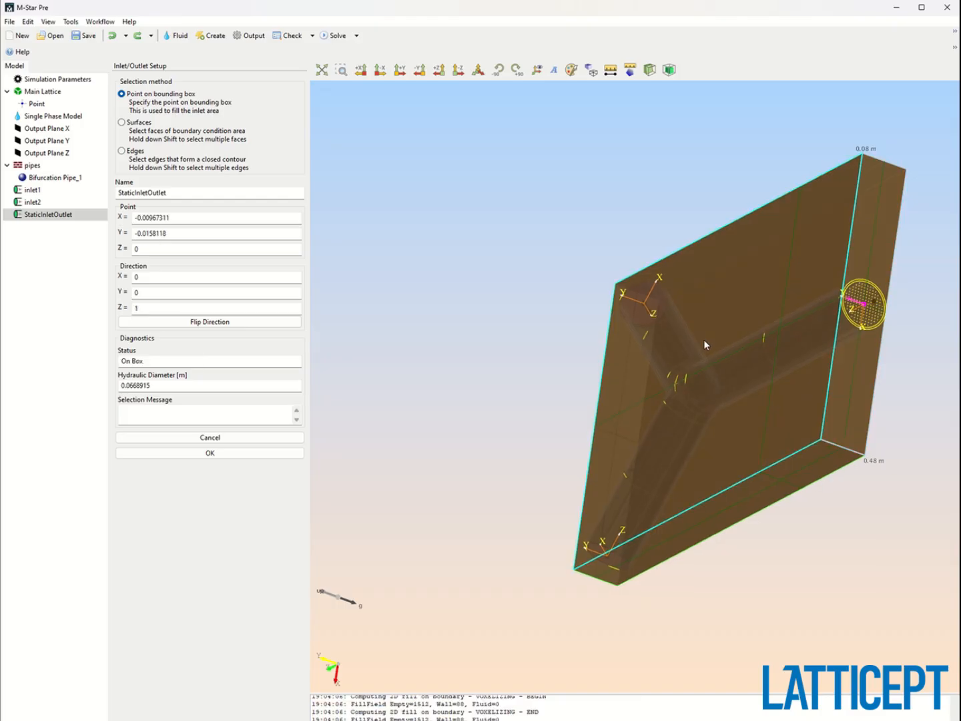
pyautogui.moveTo(704, 341); pyautogui.dragTo(756, 364)
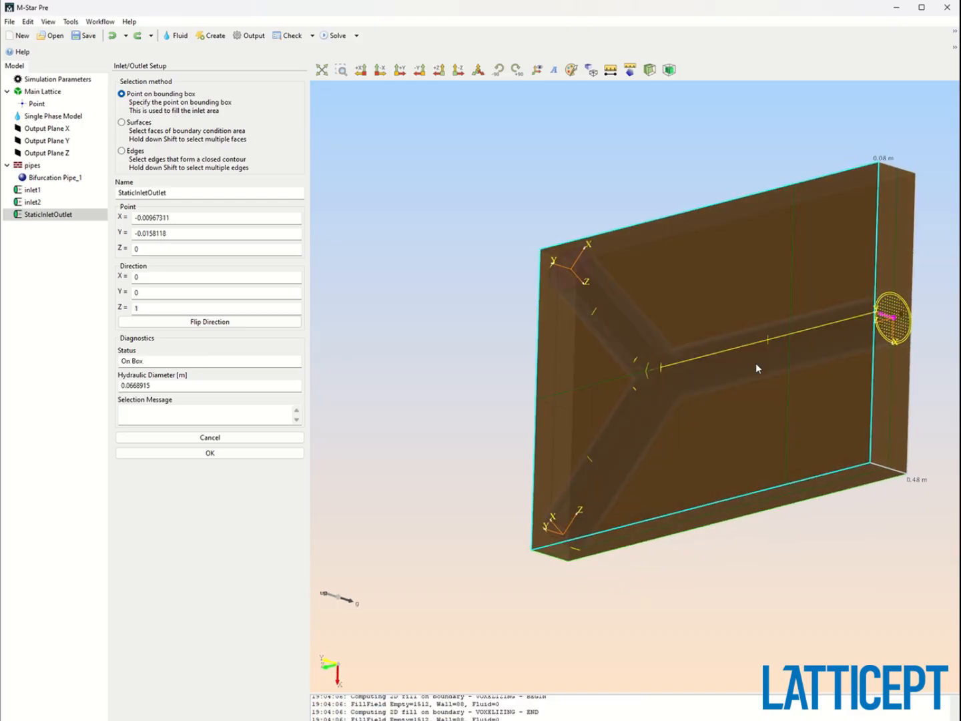
pyautogui.click(210, 454)
pyautogui.moveTo(786, 325); pyautogui.dragTo(720, 393)
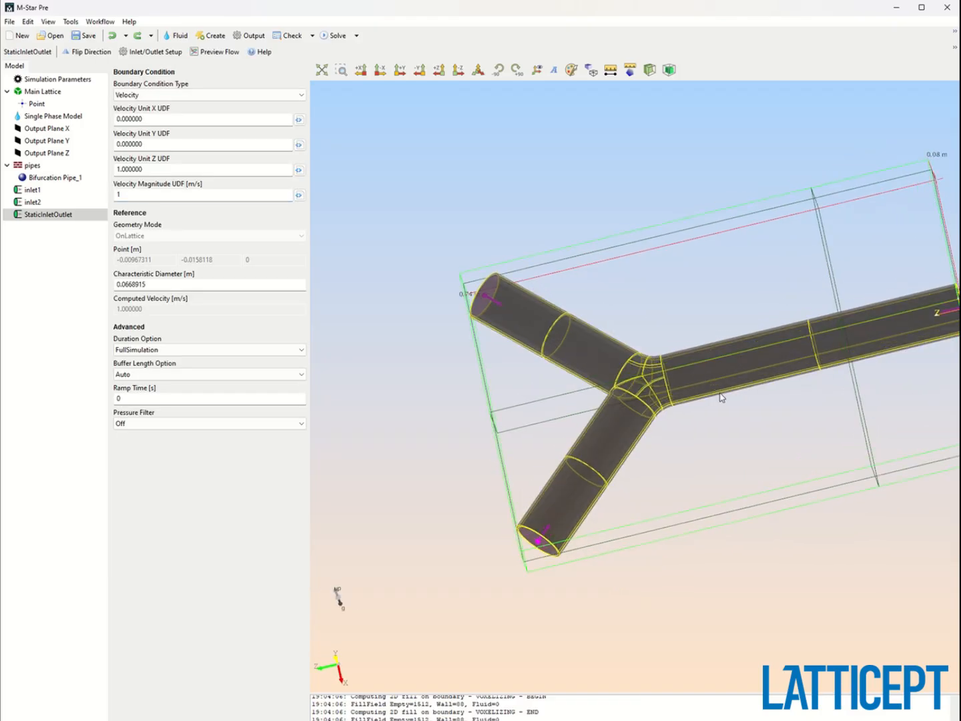
# Rename the new inlet/outlet to outlet.
pyautogui.rightClick(59, 217)
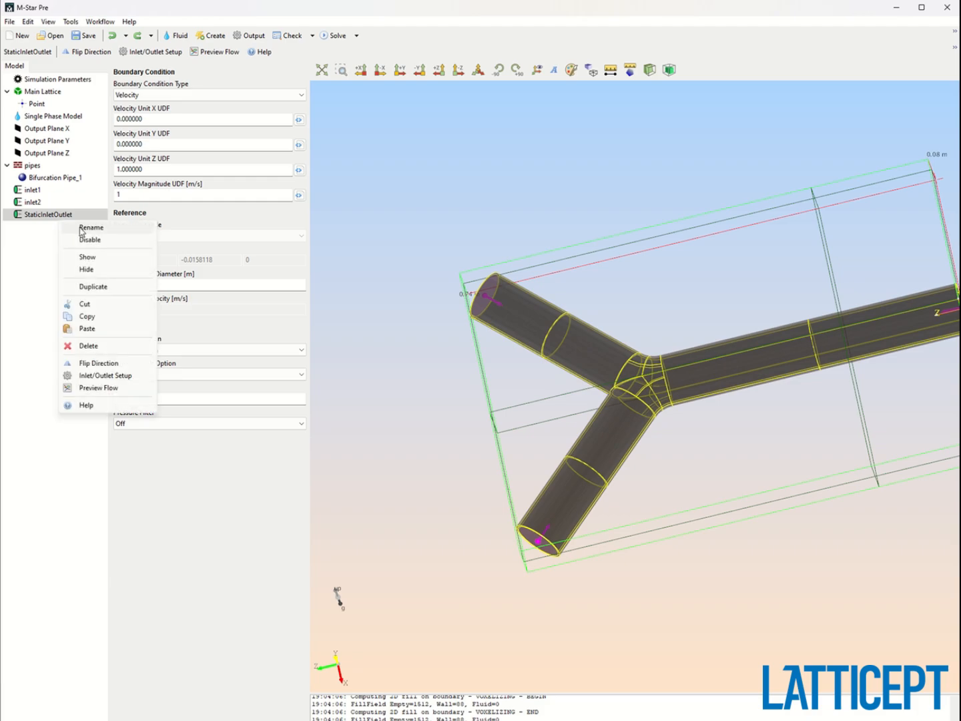
pyautogui.click(81, 231)
pyautogui.write('outlet')
pyautogui.press('Return')
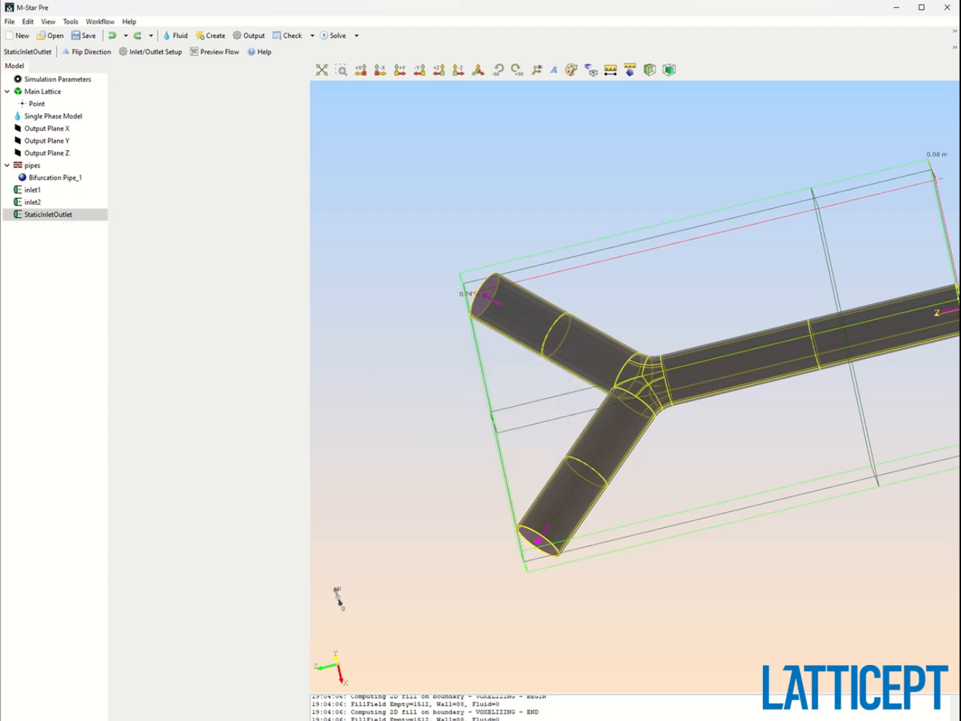
# Set the outlet's boundary condition type to Pressure.
pyautogui.click(212, 95)
pyautogui.click(189, 107)
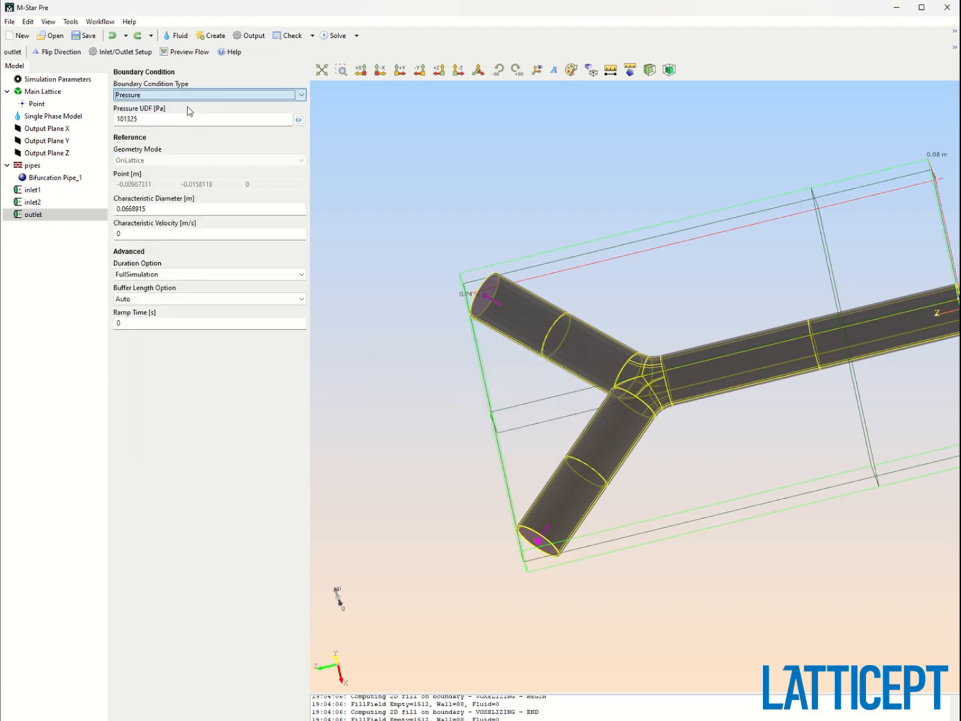
pyautogui.moveTo(691, 435); pyautogui.dragTo(510, 227)
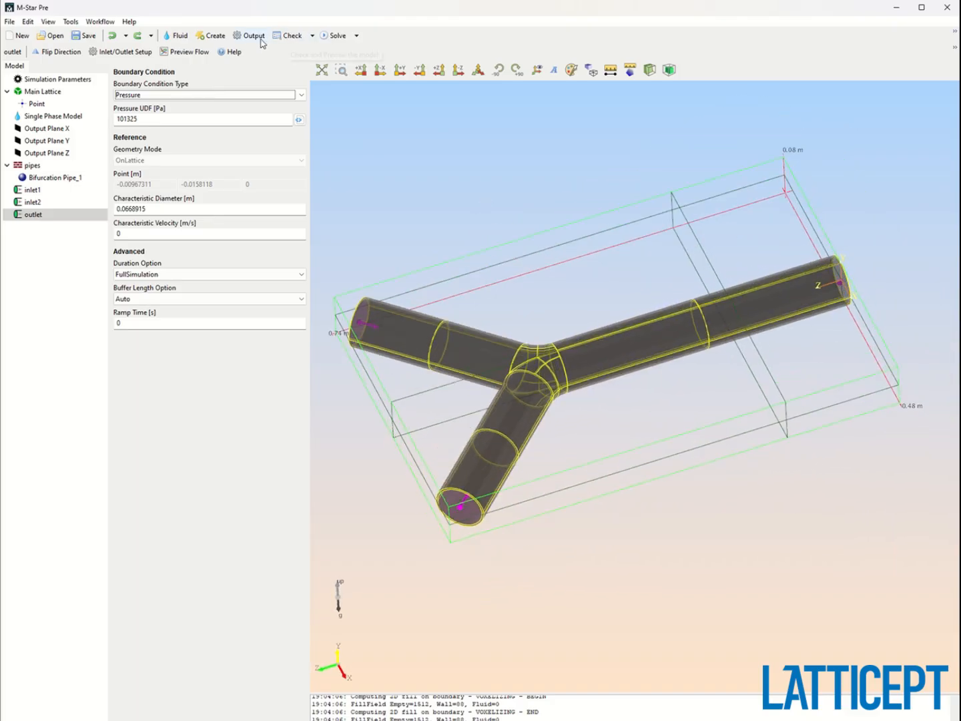
# Try to compute a flood fill preview on the Y display plane, then dismiss the error and close the preview.
pyautogui.click(312, 35)
pyautogui.click(322, 67)
pyautogui.moveTo(671, 363); pyautogui.dragTo(547, 241)
pyautogui.click(124, 106)
pyautogui.moveTo(558, 317); pyautogui.dragTo(590, 230)
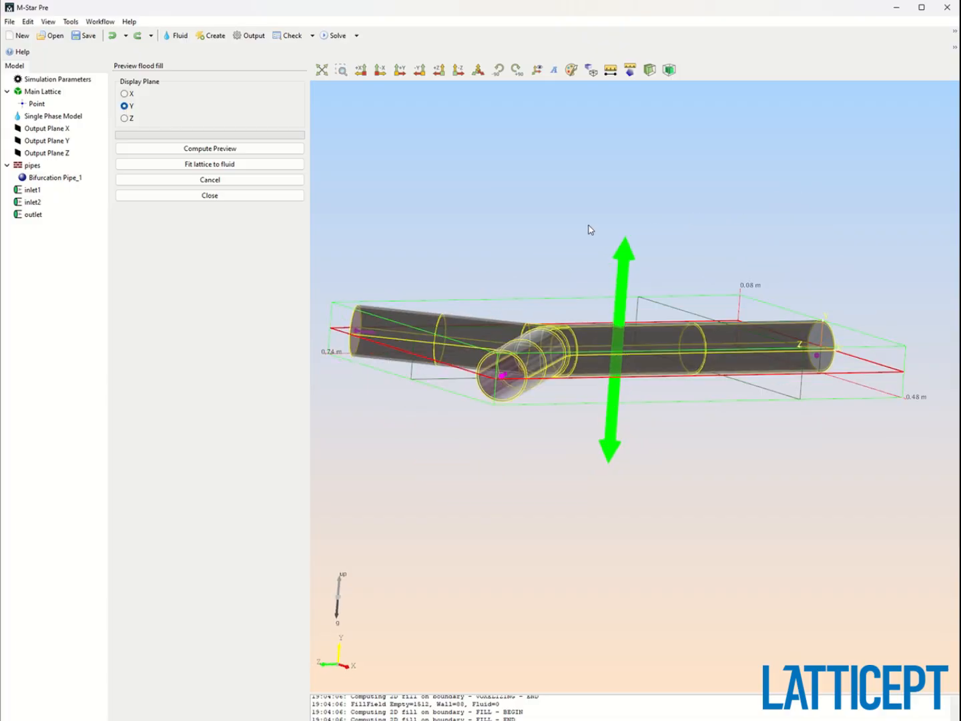
pyautogui.click(223, 149)
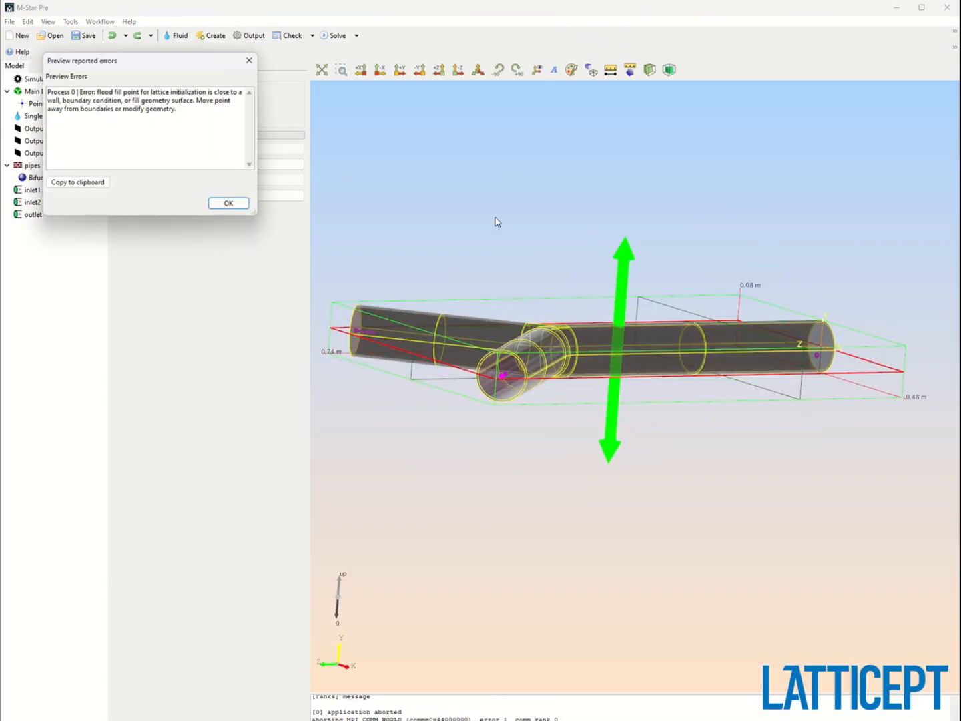
pyautogui.click(826, 336)
pyautogui.click(244, 206)
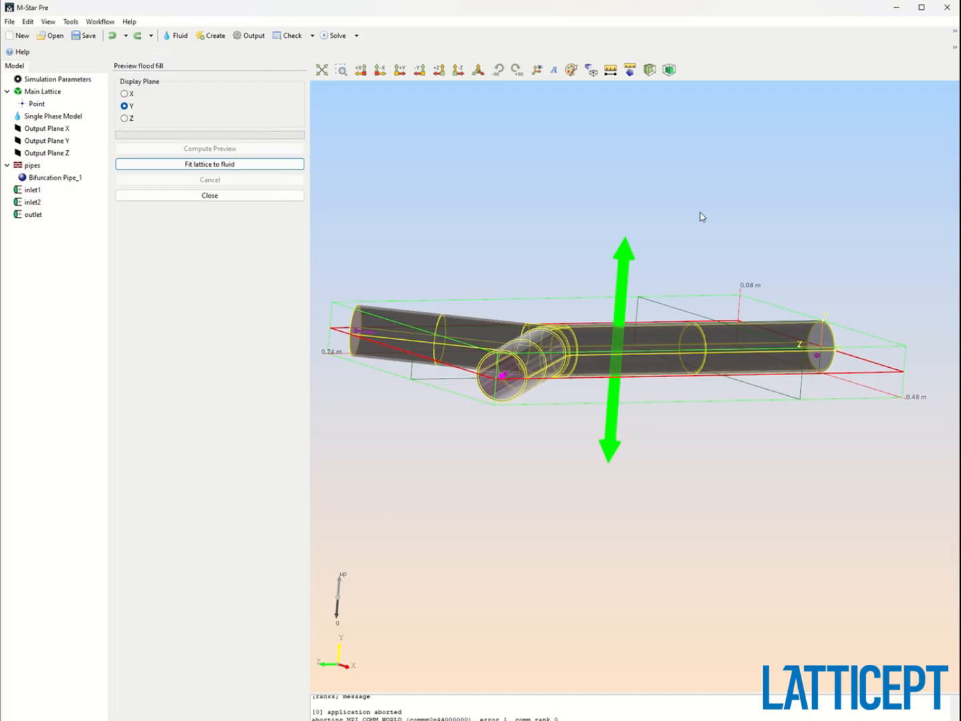
pyautogui.moveTo(700, 214); pyautogui.dragTo(652, 436)
pyautogui.click(262, 193)
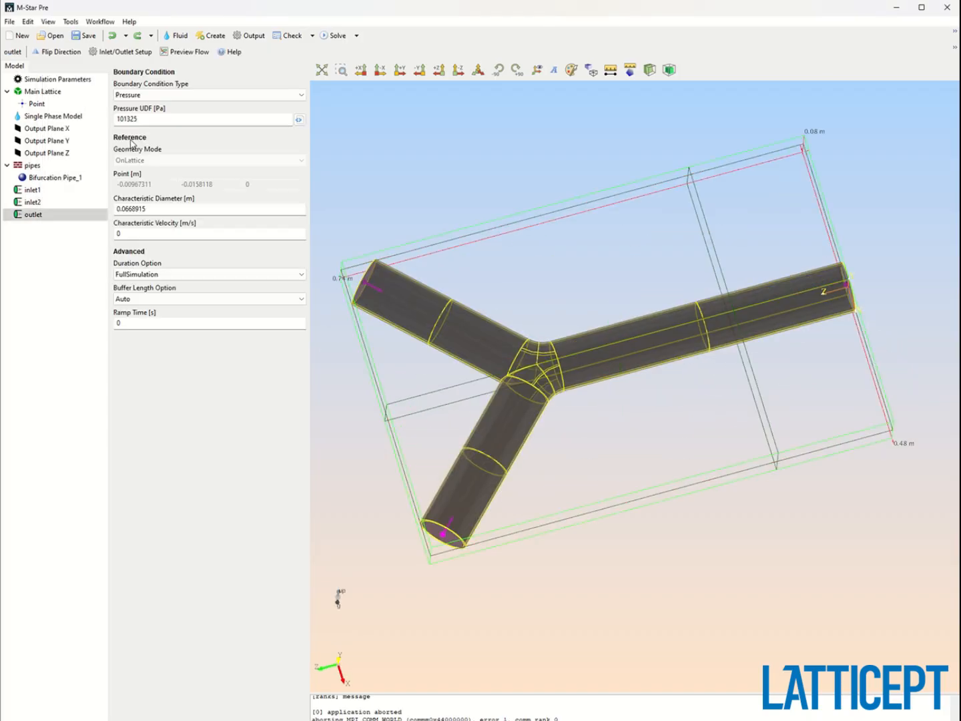
# Move the lattice fill point along Z to about 0.31 m, inside the main branch.
pyautogui.click(45, 105)
pyautogui.moveTo(532, 296); pyautogui.dragTo(526, 235)
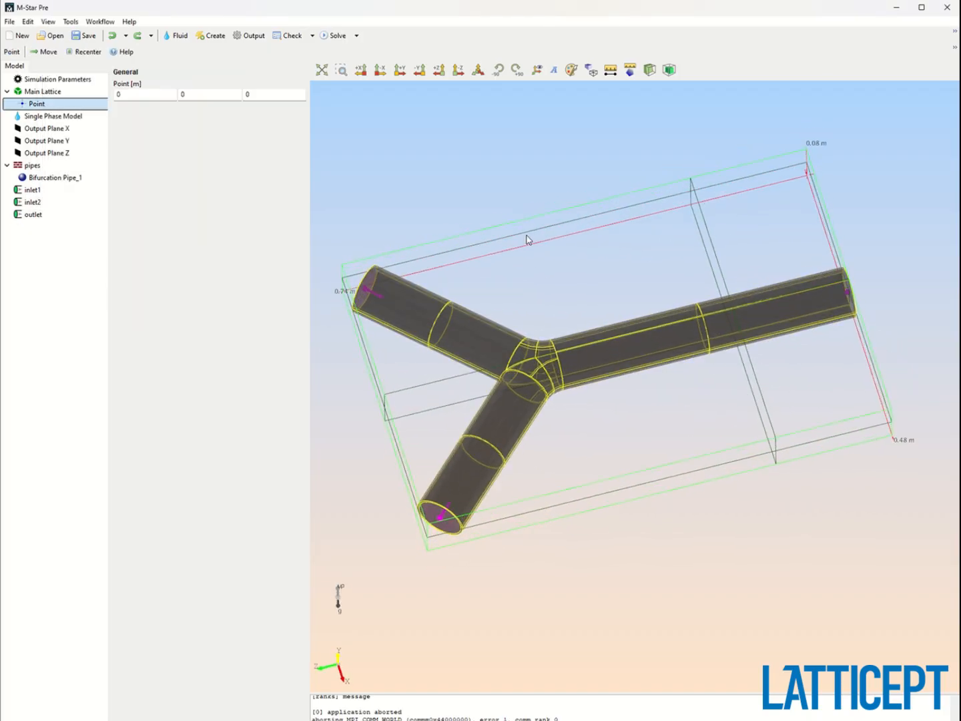
pyautogui.click(48, 52)
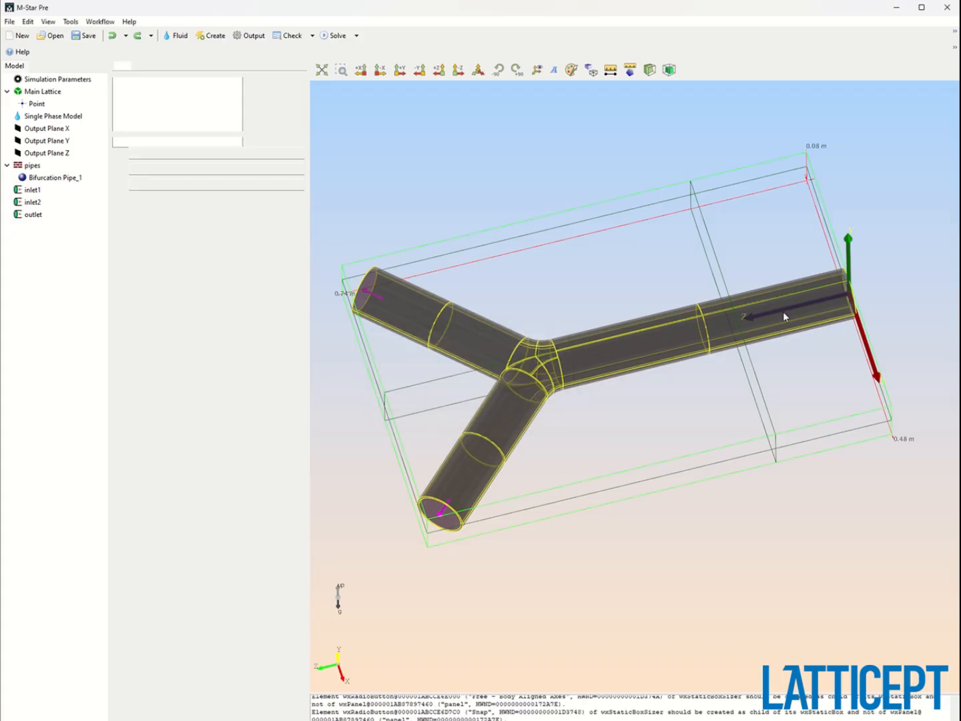
pyautogui.moveTo(801, 300); pyautogui.dragTo(608, 351)
pyautogui.moveTo(705, 350); pyautogui.dragTo(673, 238)
pyautogui.click(239, 224)
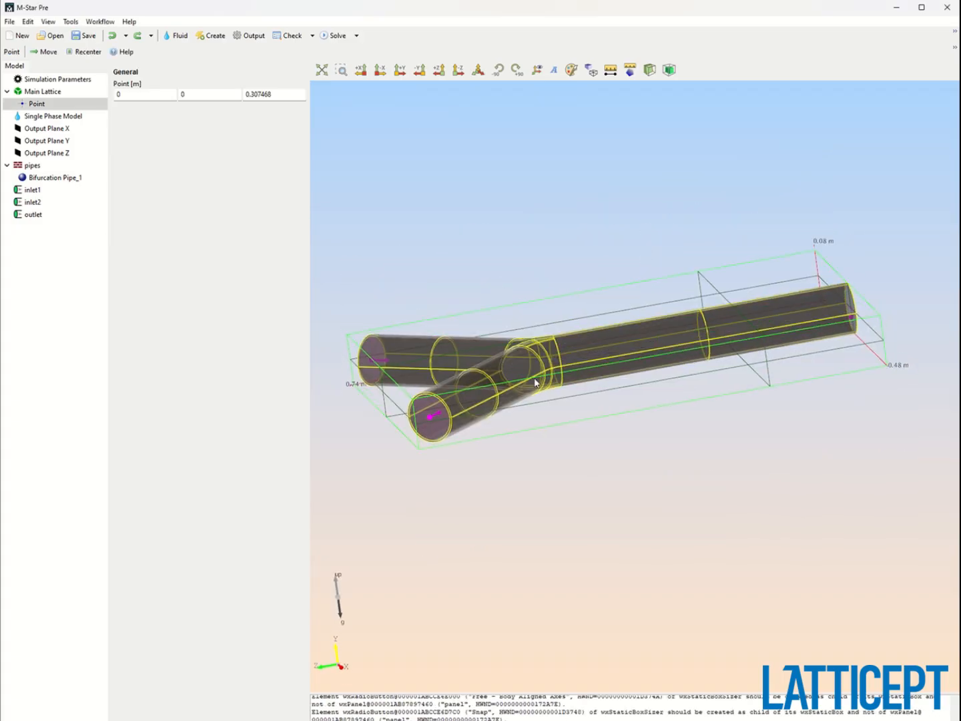
pyautogui.moveTo(558, 376); pyautogui.dragTo(693, 460)
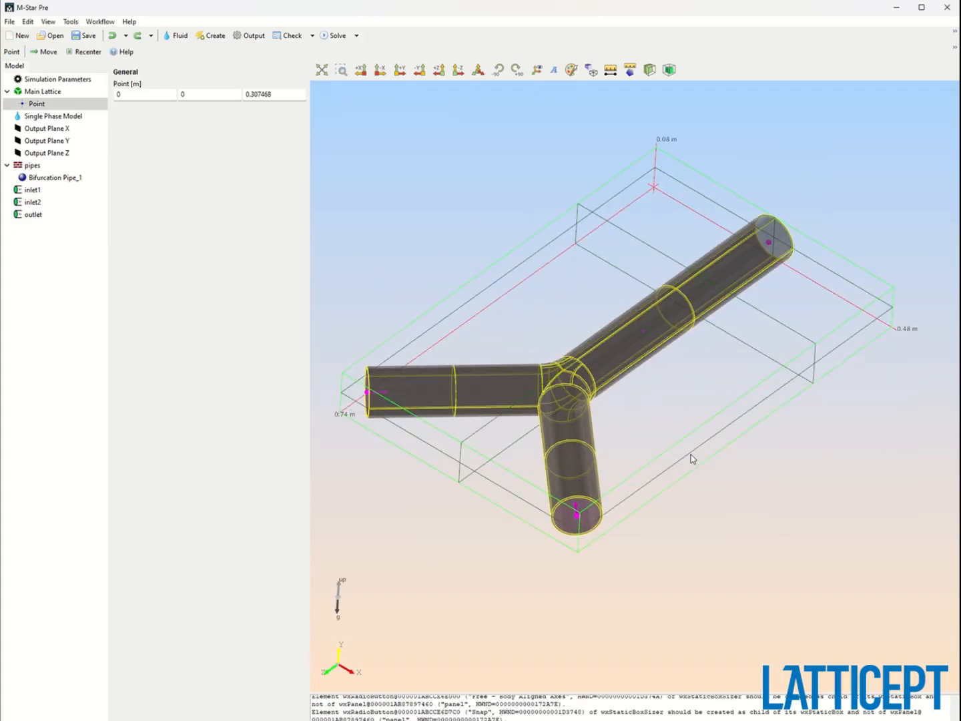
# Compute a flood fill preview on the Y display plane and close it.
pyautogui.click(313, 35)
pyautogui.click(316, 68)
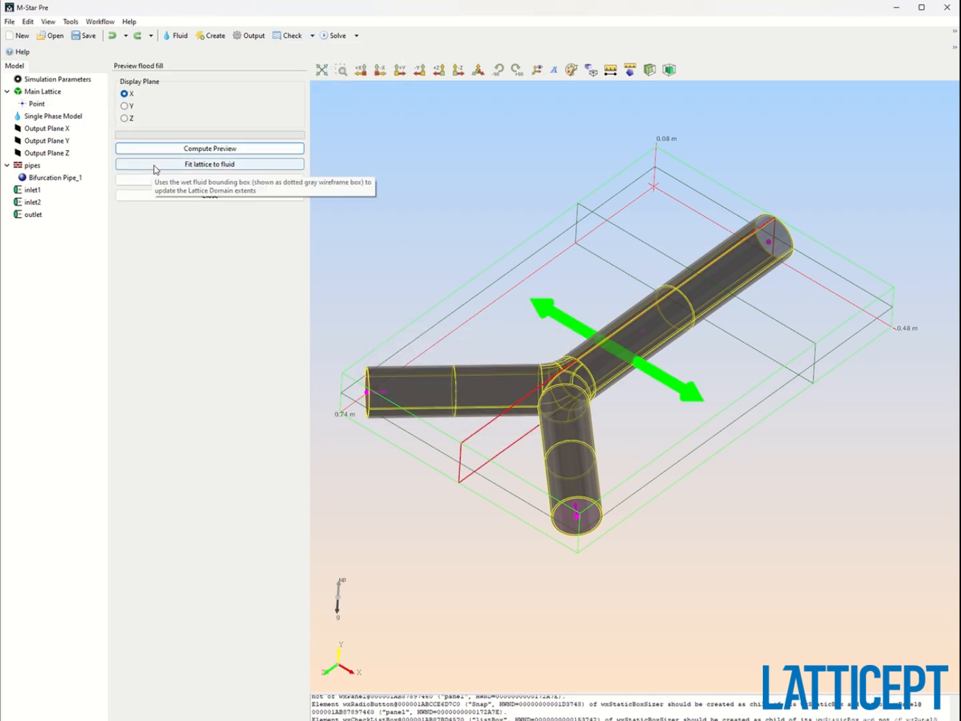
pyautogui.click(125, 106)
pyautogui.click(196, 148)
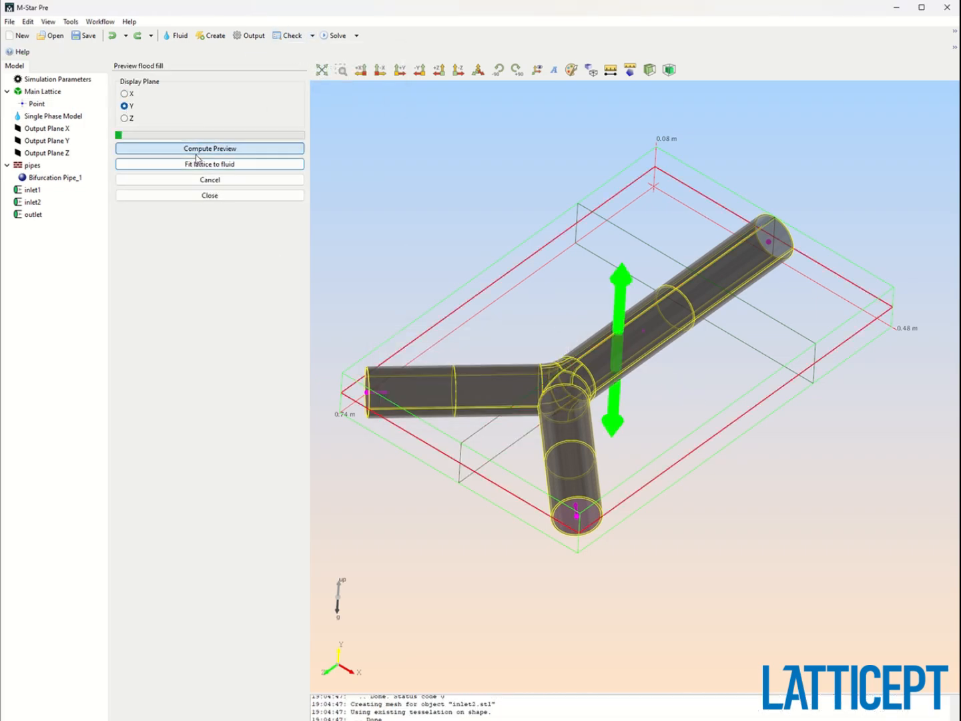
pyautogui.moveTo(585, 310); pyautogui.dragTo(679, 346)
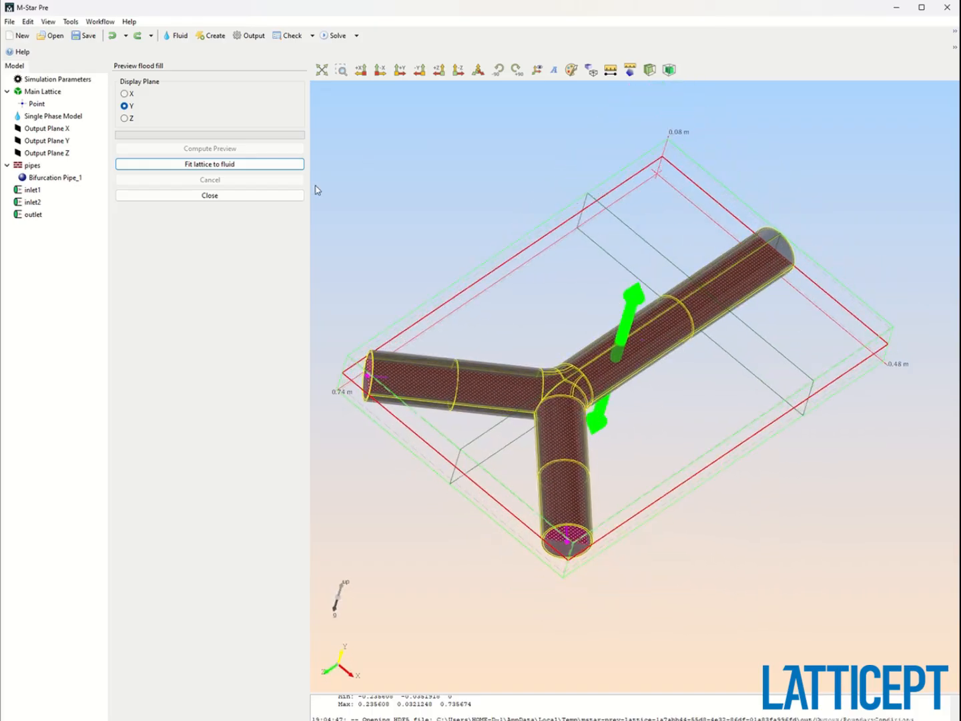
pyautogui.click(210, 195)
# Set the single phase model's turbulence model type to ILES.
pyautogui.moveTo(655, 458); pyautogui.dragTo(570, 377)
pyautogui.click(57, 117)
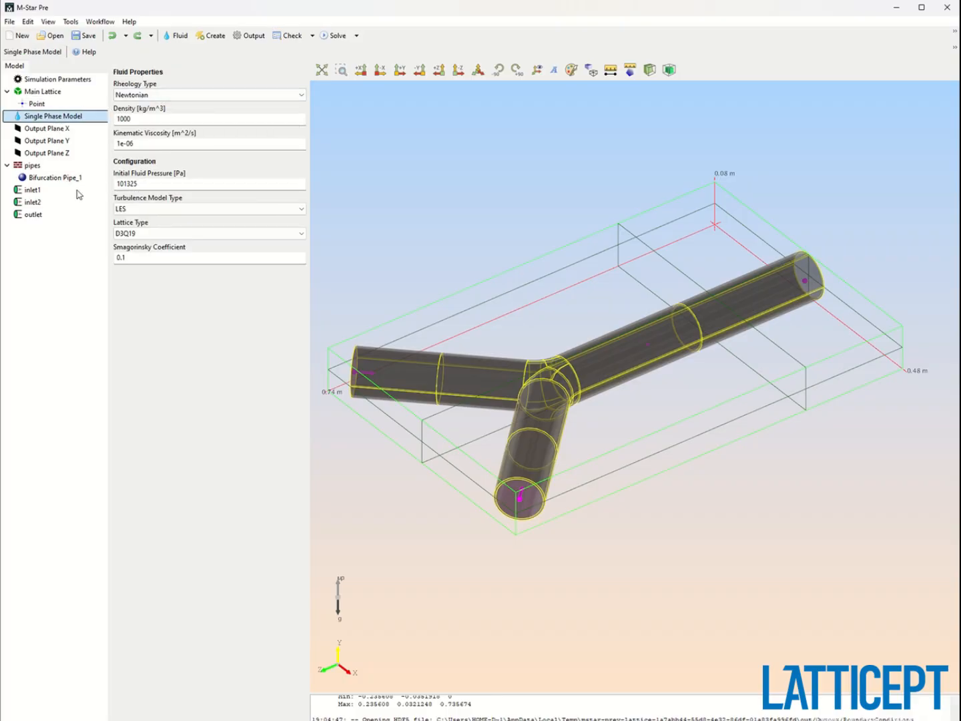
pyautogui.click(149, 210)
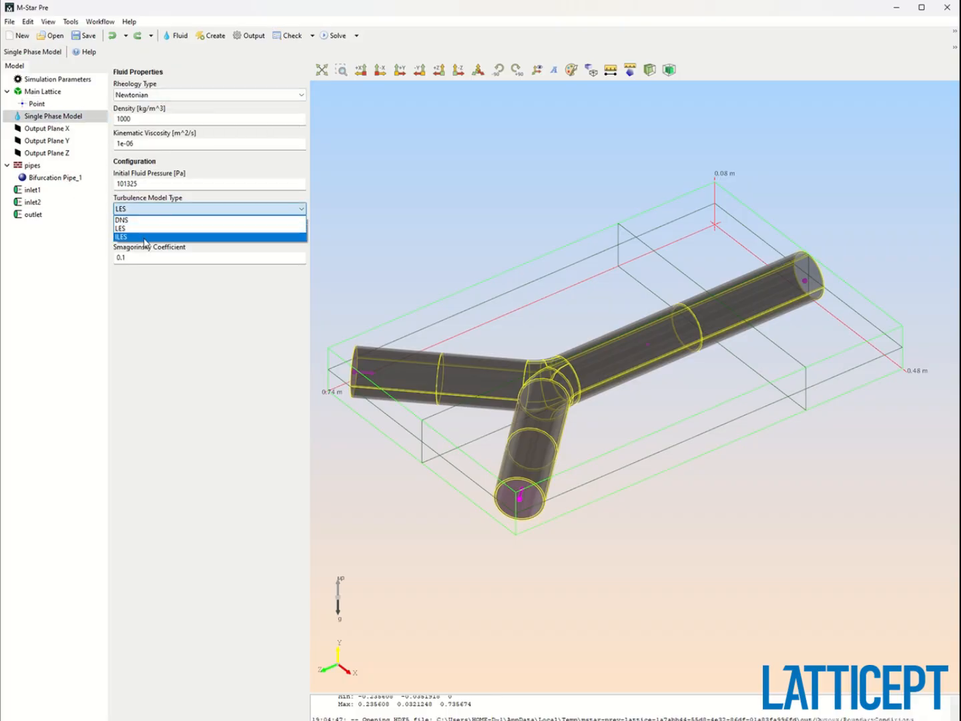
pyautogui.click(144, 237)
pyautogui.moveTo(374, 252); pyautogui.dragTo(564, 224)
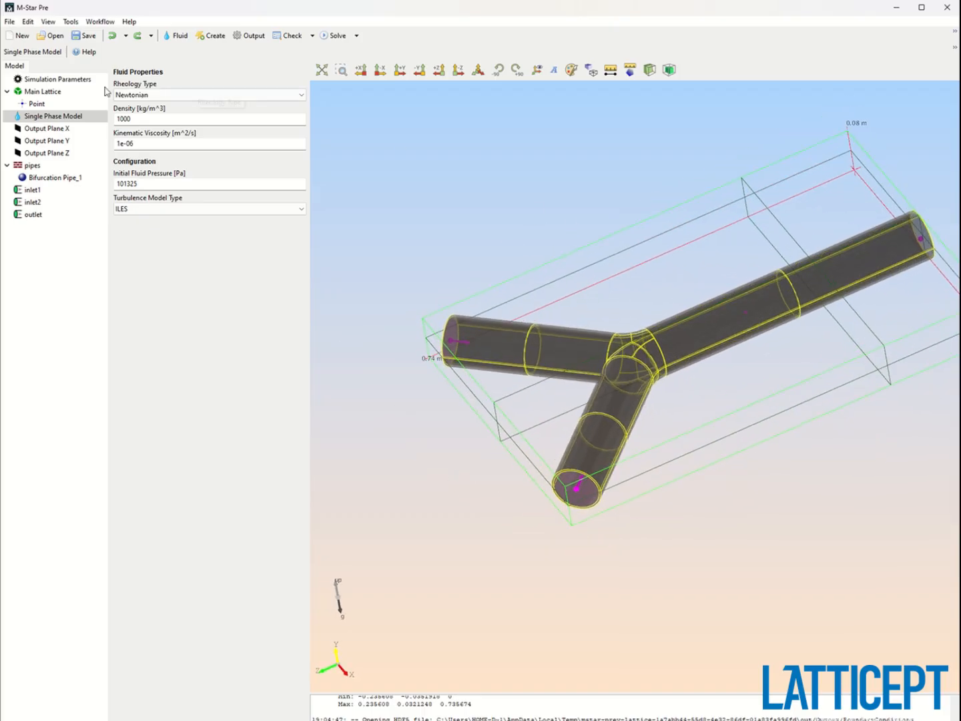
# In the simulation parameters, set the space resolution reference to Y and Resolution LY to 50.
pyautogui.click(78, 94)
pyautogui.moveTo(378, 231); pyautogui.dragTo(725, 279)
pyautogui.click(76, 81)
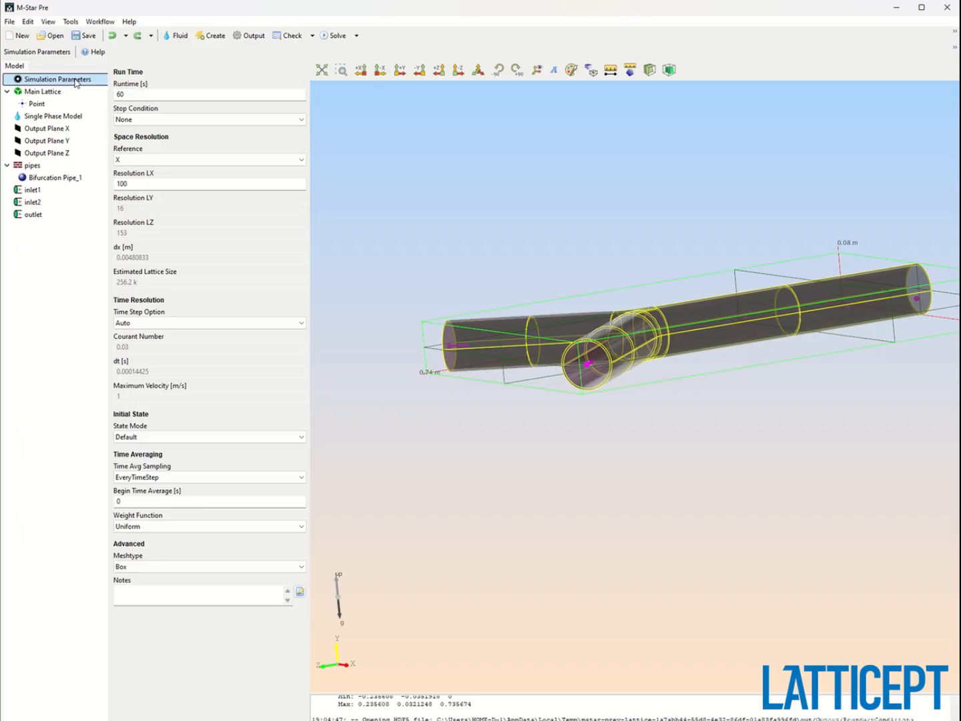
pyautogui.click(66, 93)
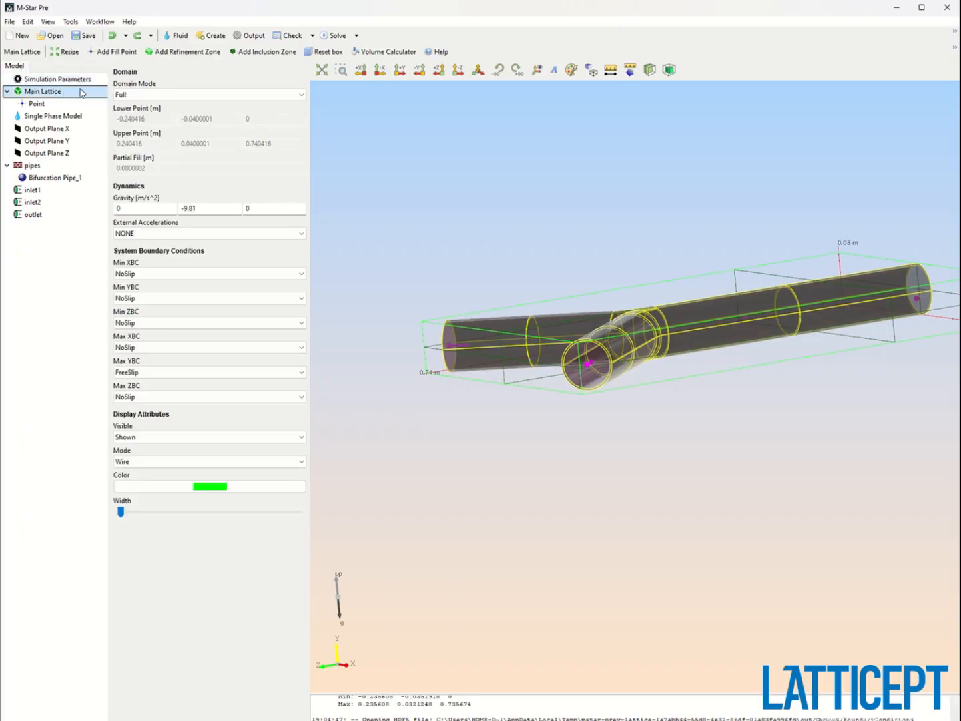
pyautogui.click(74, 79)
pyautogui.click(172, 159)
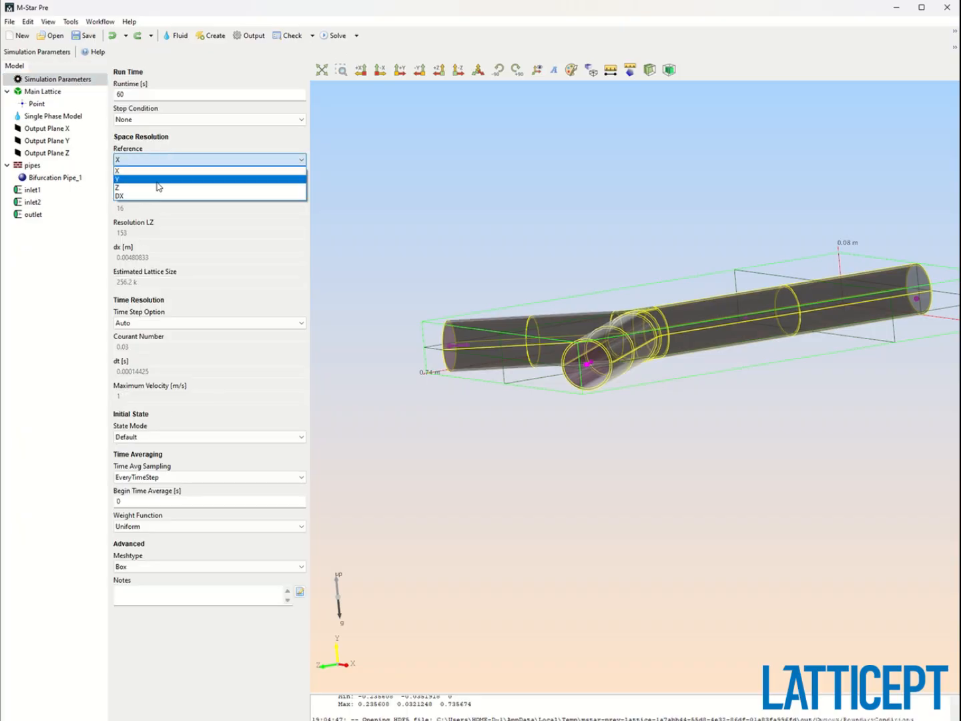
pyautogui.click(158, 178)
pyautogui.moveTo(667, 427); pyautogui.dragTo(731, 324)
pyautogui.doubleClick(174, 207)
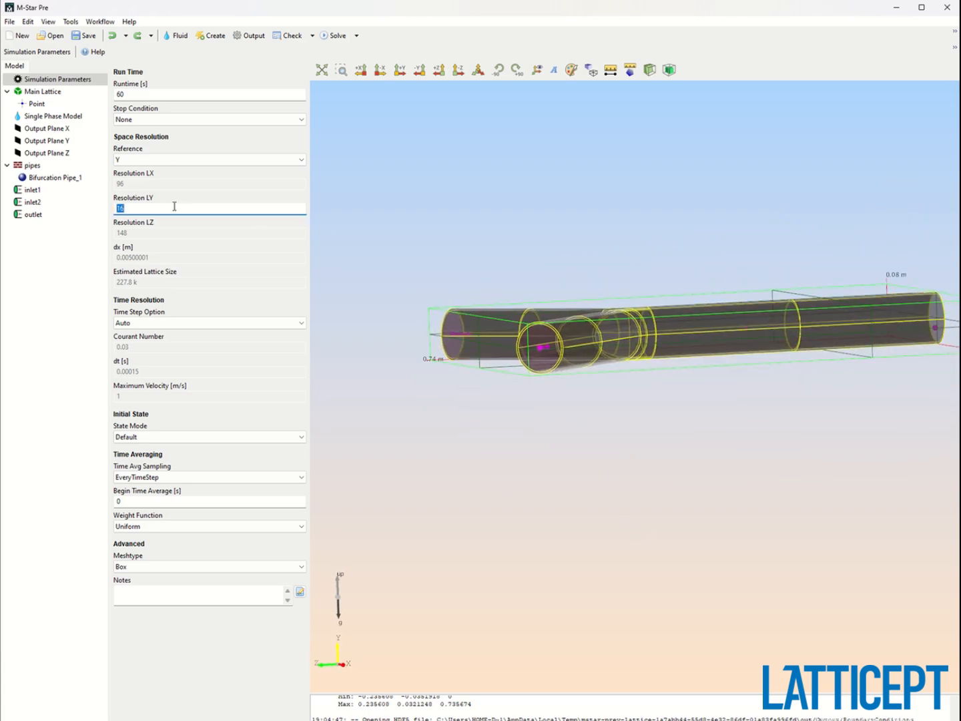
pyautogui.write('50')
pyautogui.press('Return')
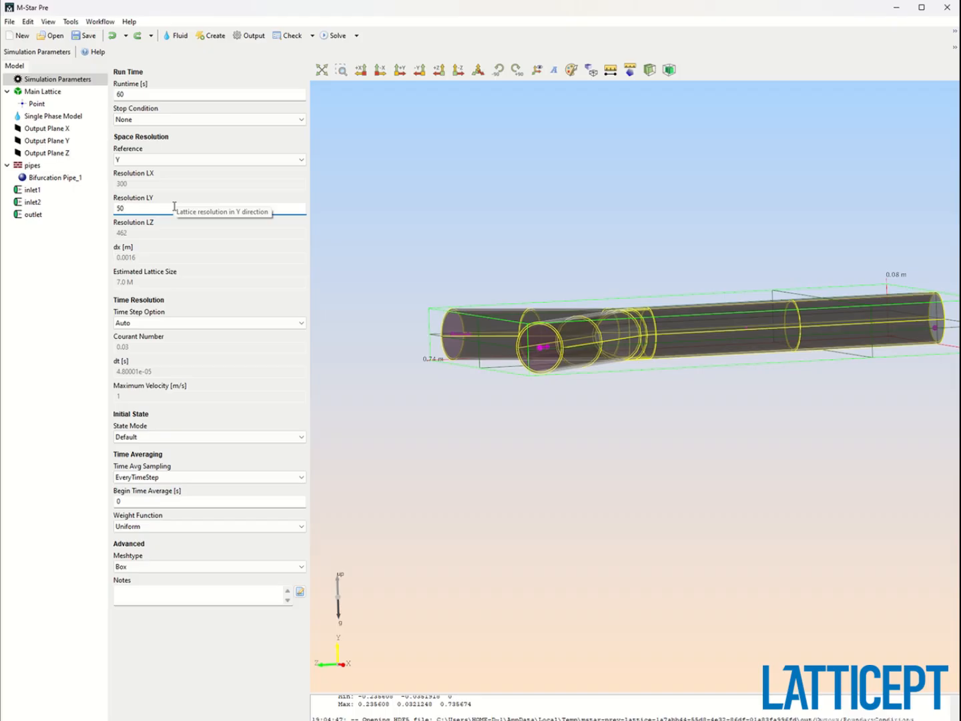
# Run the flood fill preview again on the Y display plane and zoom in on the result.
pyautogui.moveTo(462, 247); pyautogui.dragTo(402, 178)
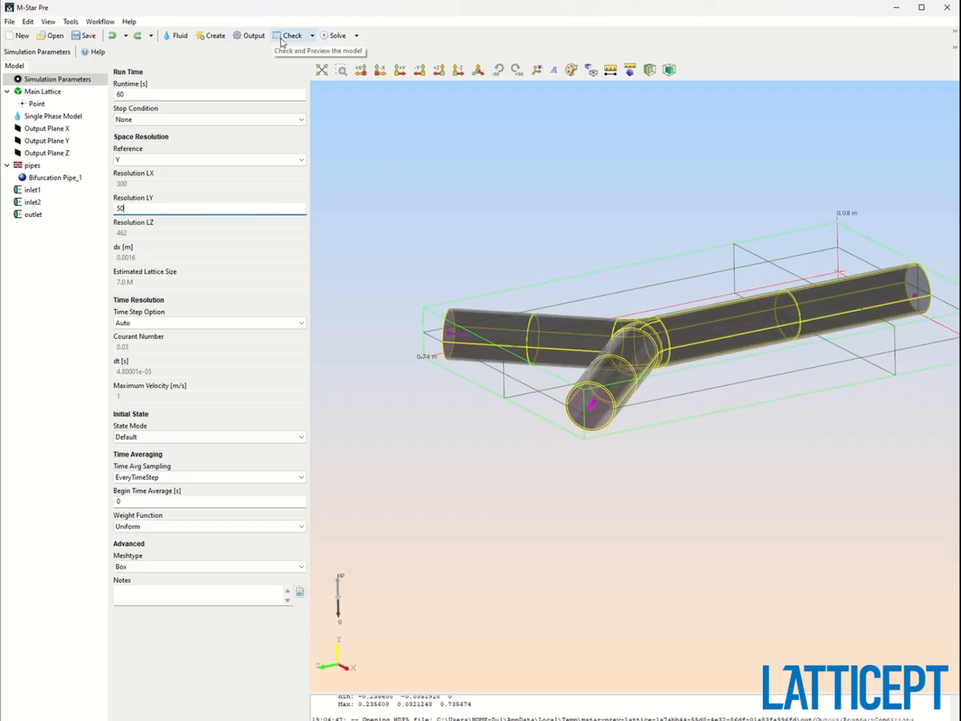
pyautogui.click(311, 35)
pyautogui.click(333, 97)
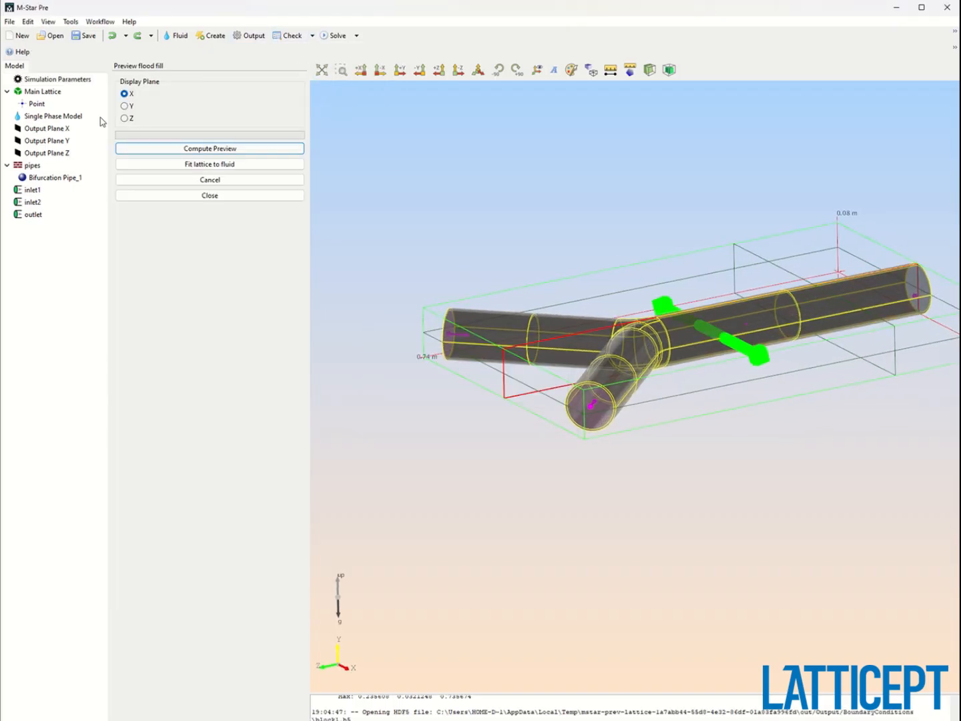
pyautogui.click(124, 105)
pyautogui.click(213, 147)
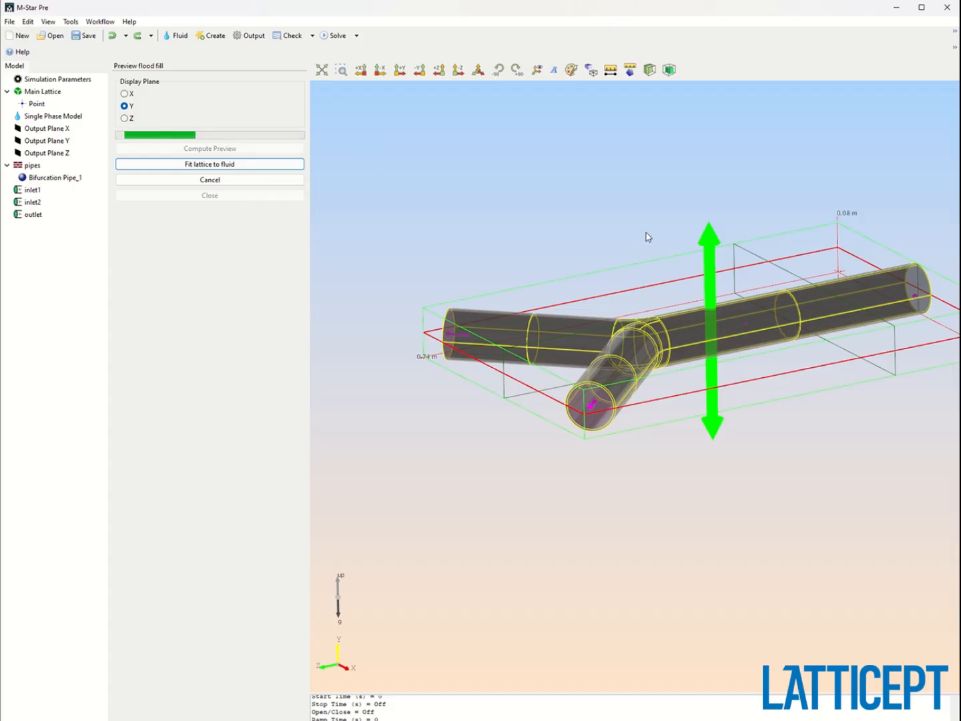
pyautogui.scroll(8, 695, 362)
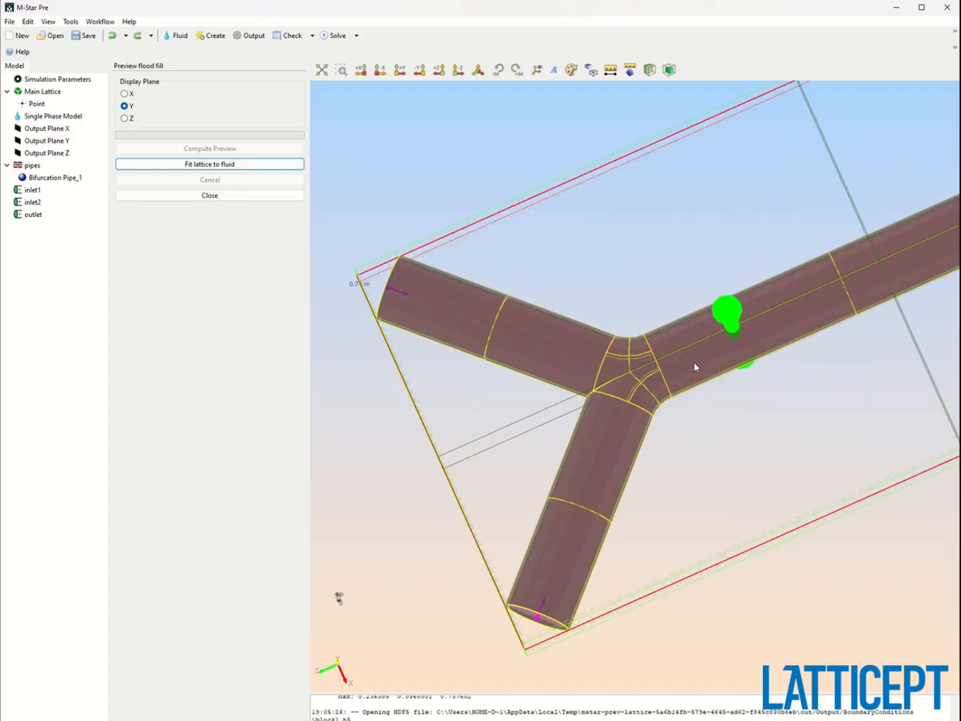
# Close the flood fill preview panel.
pyautogui.scroll(-8, 694, 362)
pyautogui.moveTo(694, 362); pyautogui.dragTo(594, 215)
pyautogui.click(216, 196)
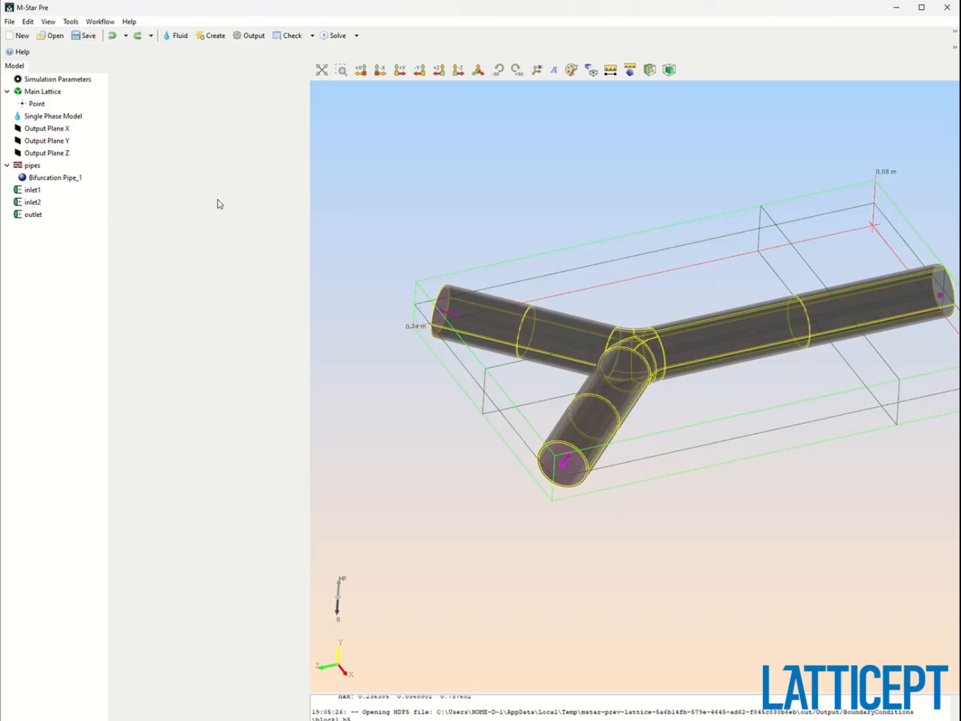
# Open the single phase model to review its fluid properties.
pyautogui.moveTo(720, 294); pyautogui.dragTo(628, 326, button='middle')
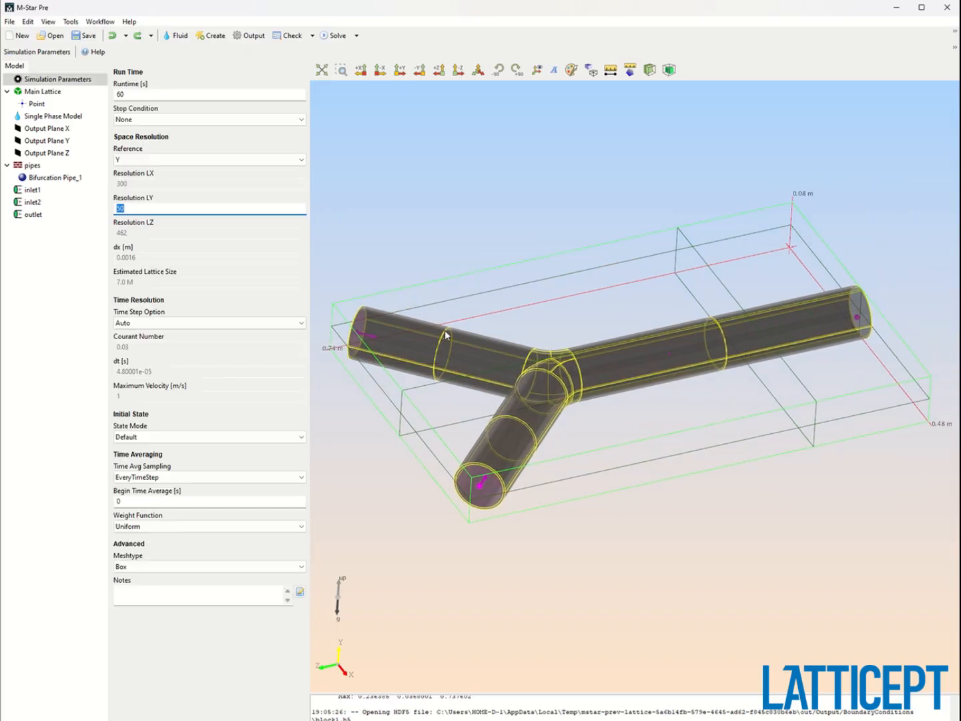
pyautogui.click(44, 117)
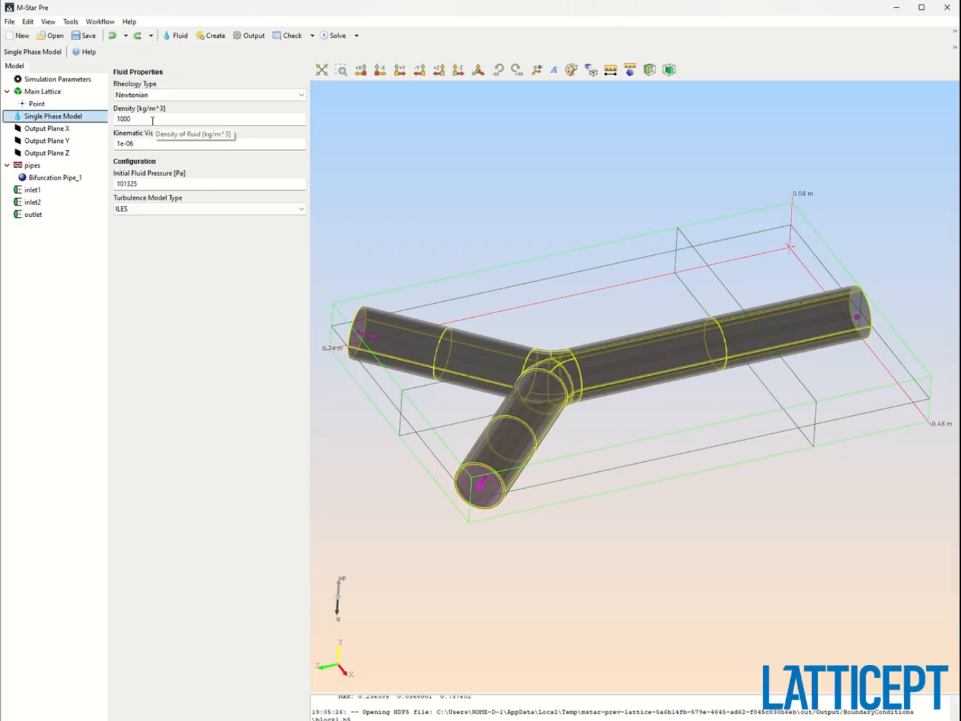
pyautogui.moveTo(513, 326); pyautogui.dragTo(515, 360)
pyautogui.moveTo(503, 346); pyautogui.dragTo(548, 305, button='middle')
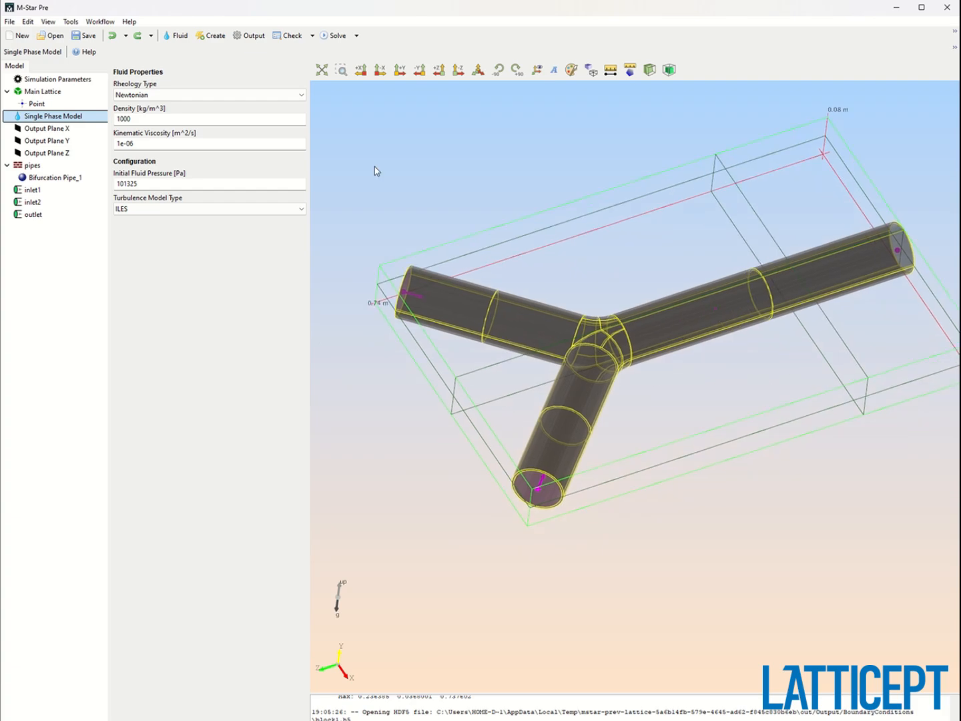
# Create a scalar field without adding any geometry to it.
pyautogui.click(212, 36)
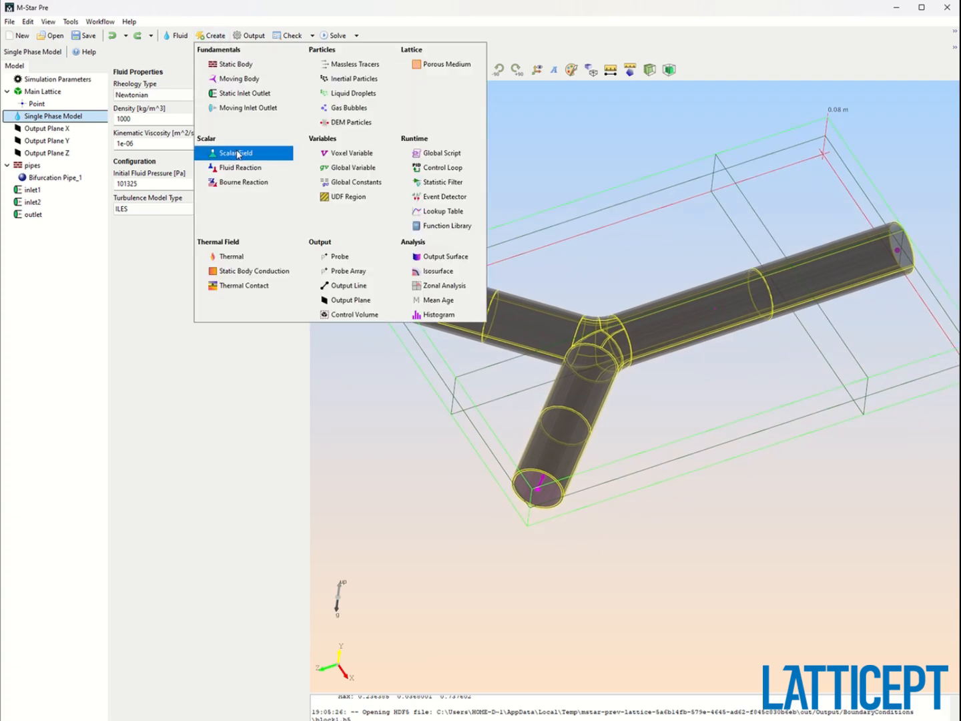
pyautogui.click(237, 153)
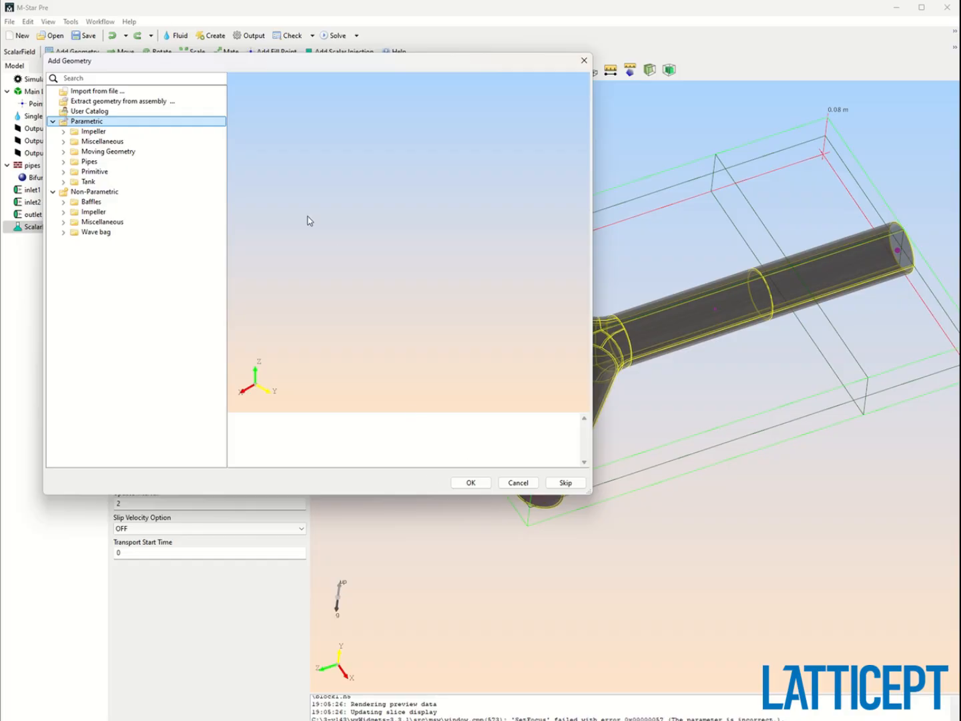
pyautogui.moveTo(191, 67); pyautogui.dragTo(313, 148)
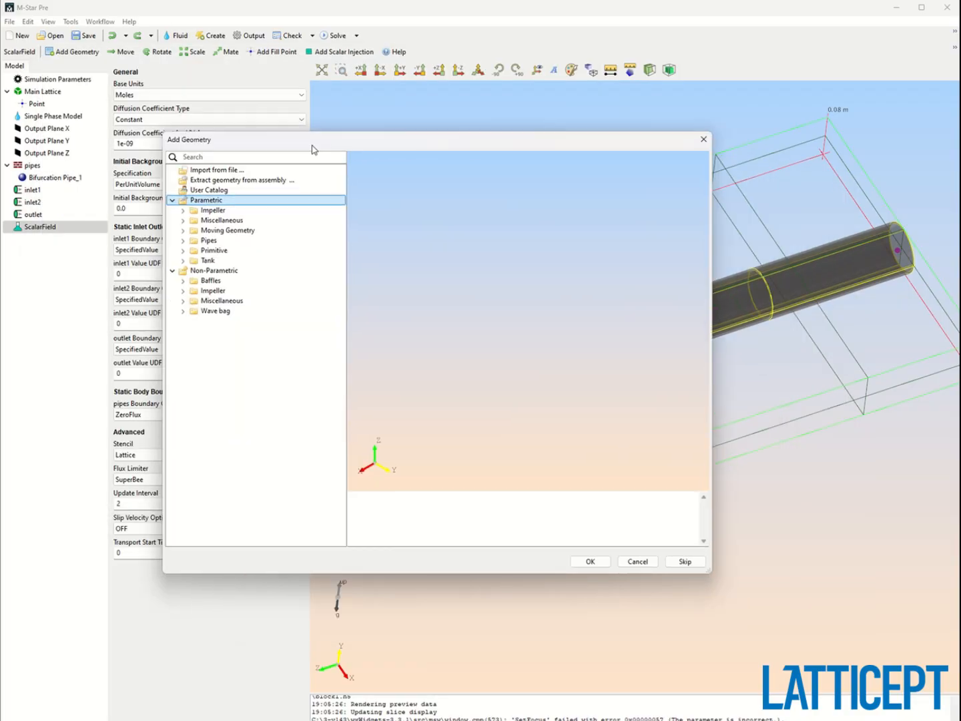
pyautogui.click(687, 561)
# Rename the scalar field to injectedScalar.
pyautogui.rightClick(24, 228)
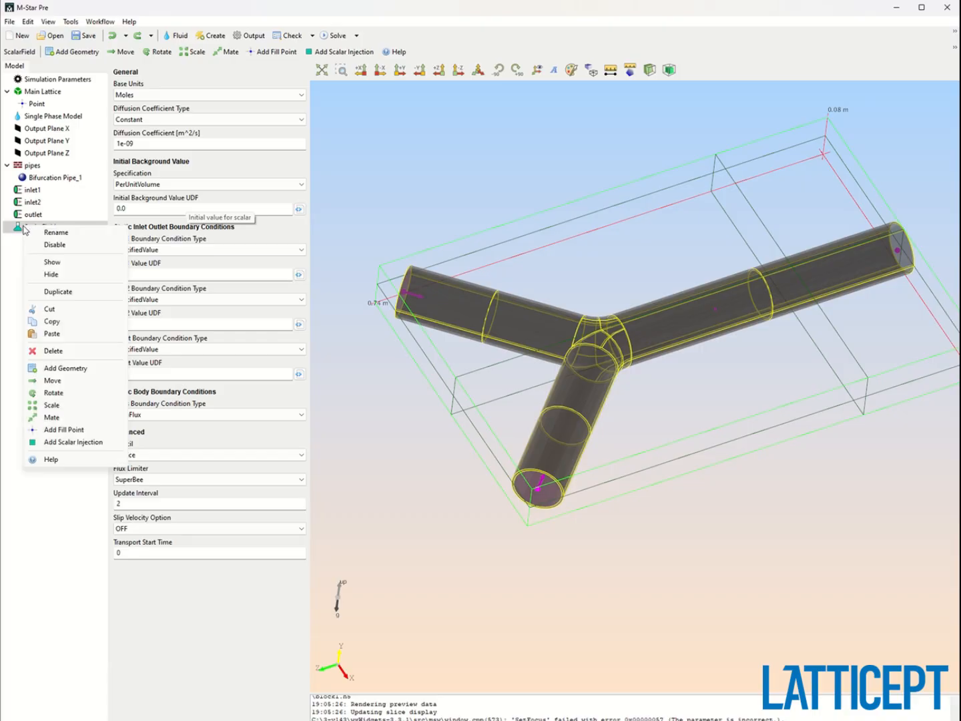
pyautogui.click(55, 232)
pyautogui.write('s')
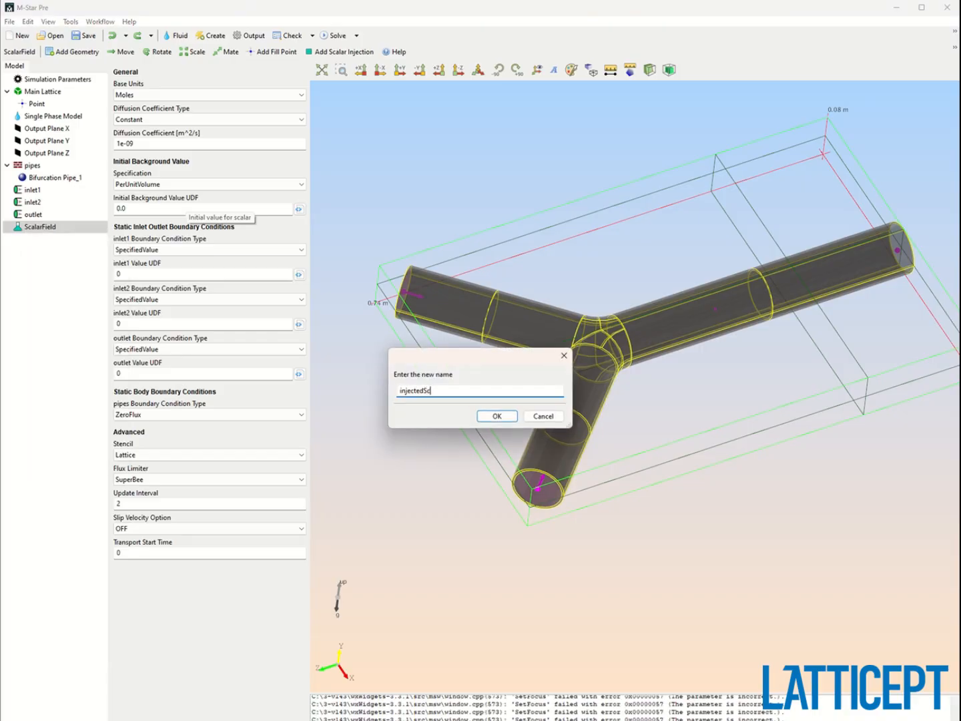
pyautogui.write('njectedScalar')
pyautogui.press('Return')
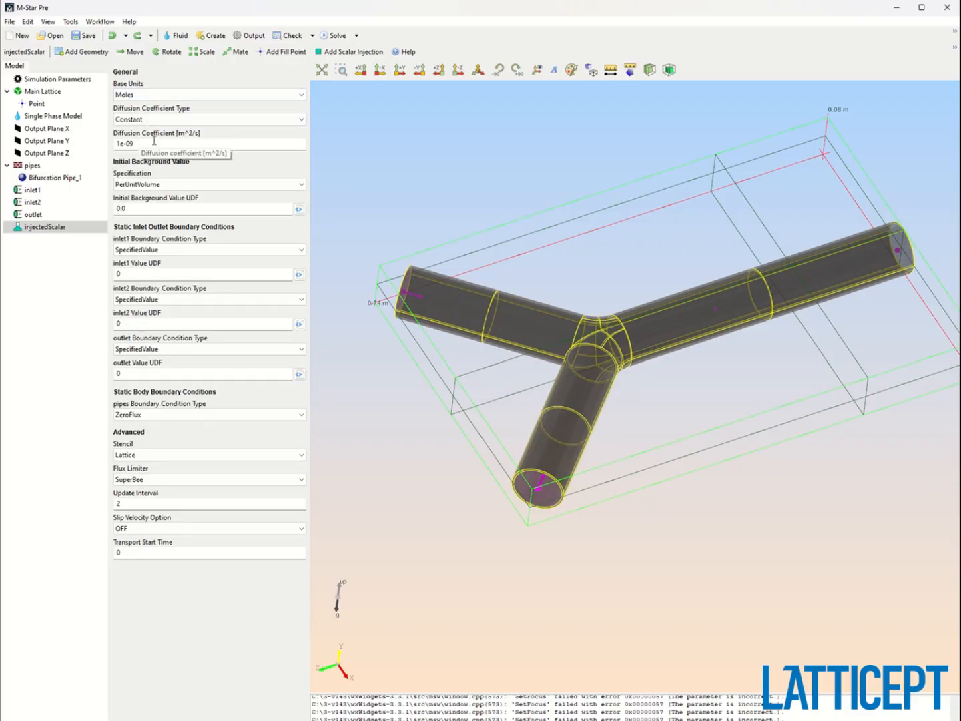
# Set the scalar's diffusion coefficient to 1e-12 m^2/s.
pyautogui.doubleClick(129, 144)
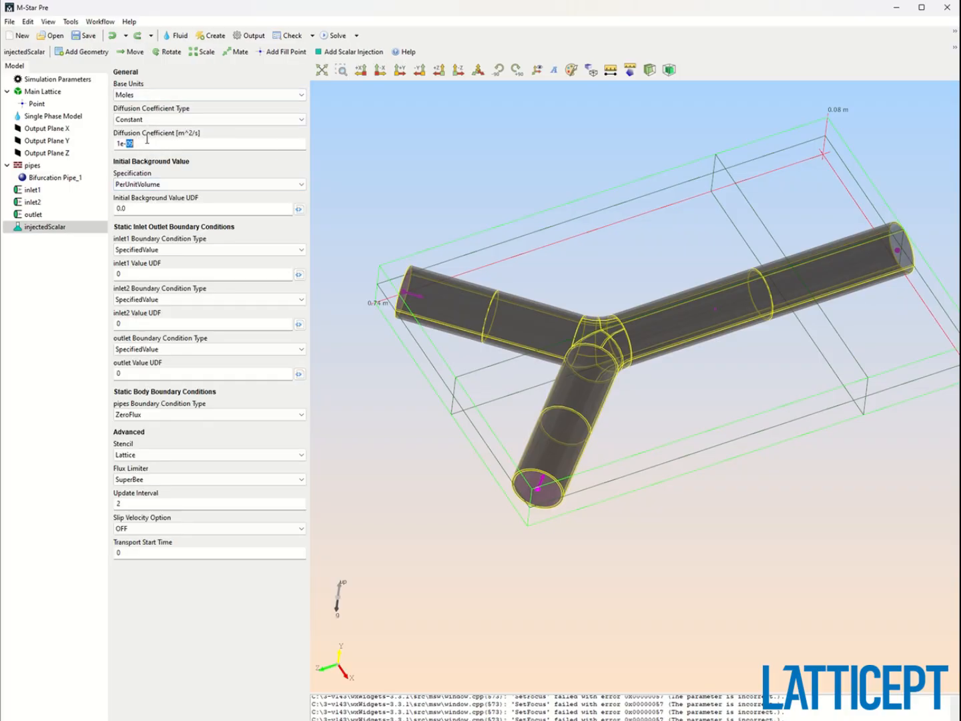
pyautogui.write('12')
pyautogui.doubleClick(152, 208)
pyautogui.moveTo(575, 228); pyautogui.dragTo(484, 227)
pyautogui.moveTo(504, 437); pyautogui.dragTo(535, 471)
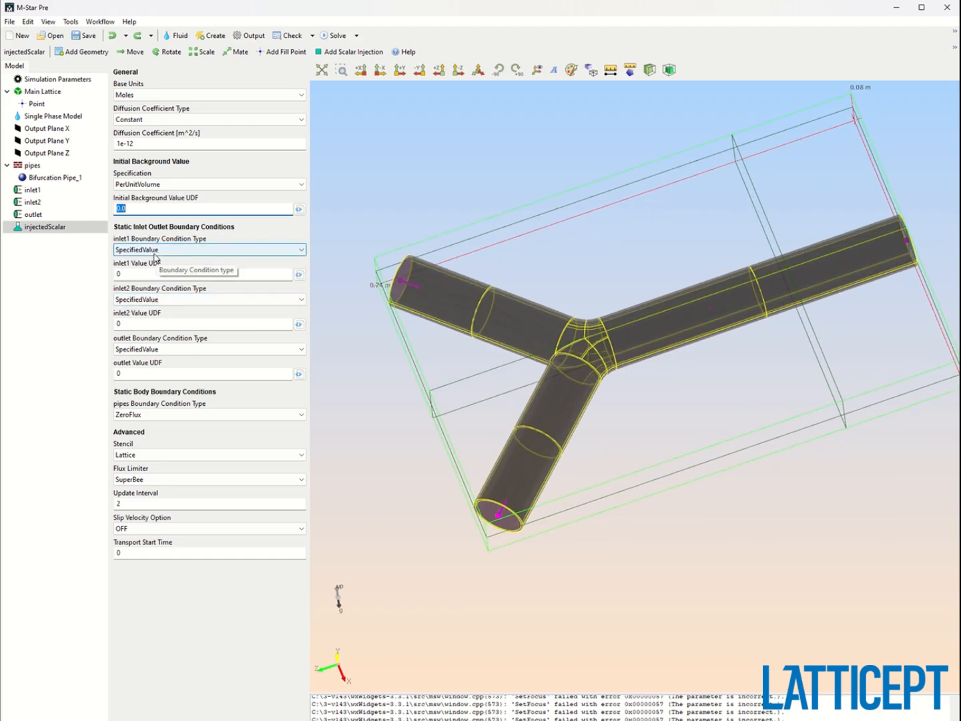
# Set the inlet1 scalar value UDF to 0.3.
pyautogui.doubleClick(136, 275)
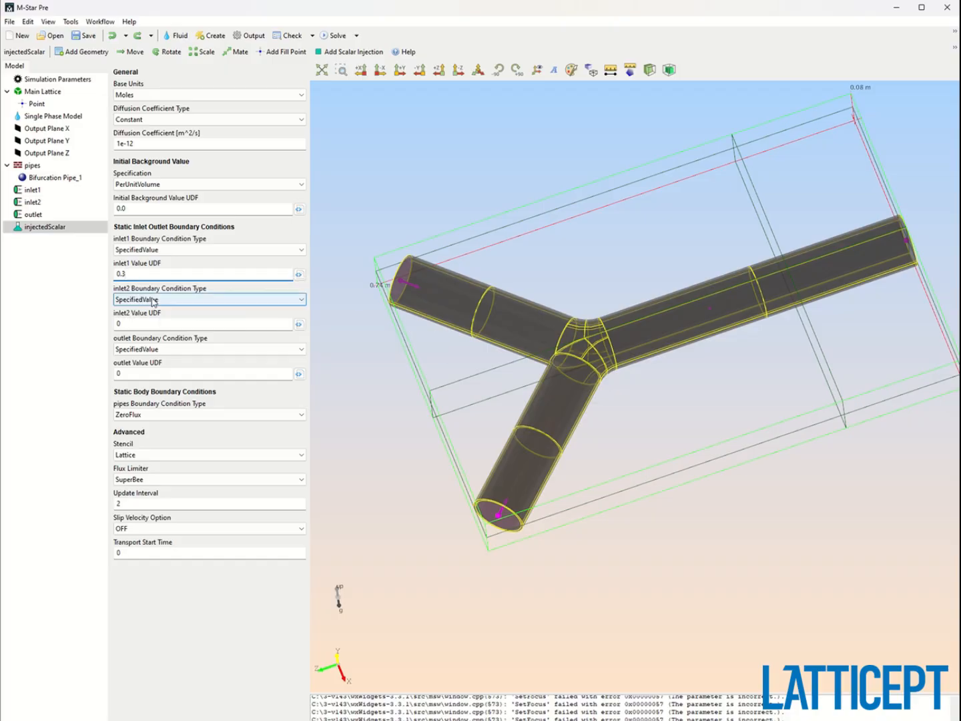
pyautogui.click(153, 302)
pyautogui.click(153, 310)
pyautogui.doubleClick(132, 325)
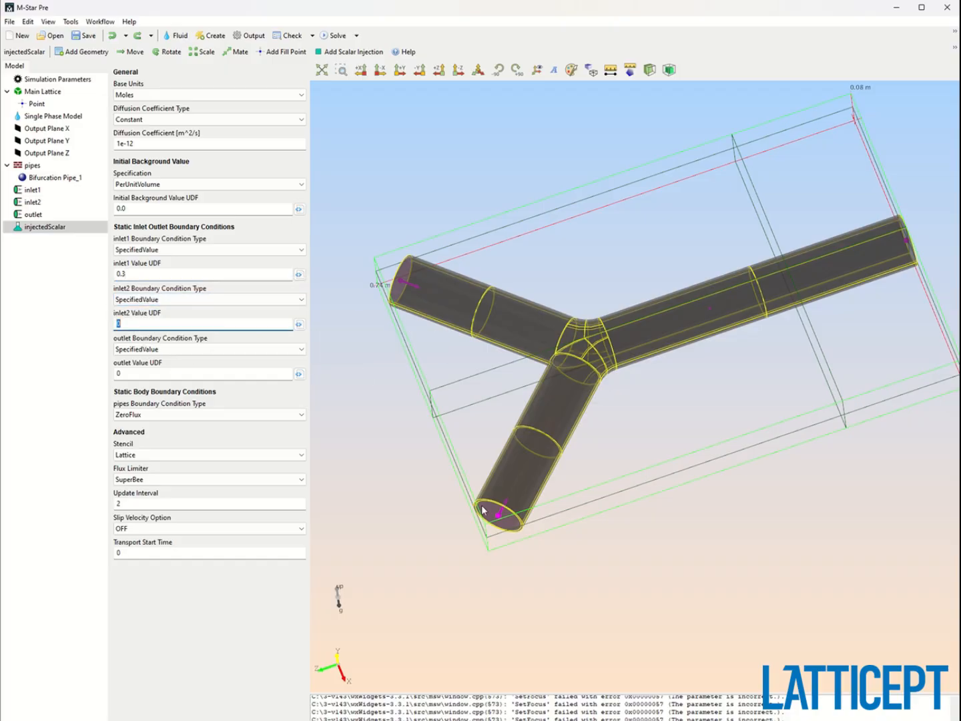
# Change the outlet boundary condition type for the scalar to ZeroGradient.
pyautogui.click(191, 351)
pyautogui.click(191, 352)
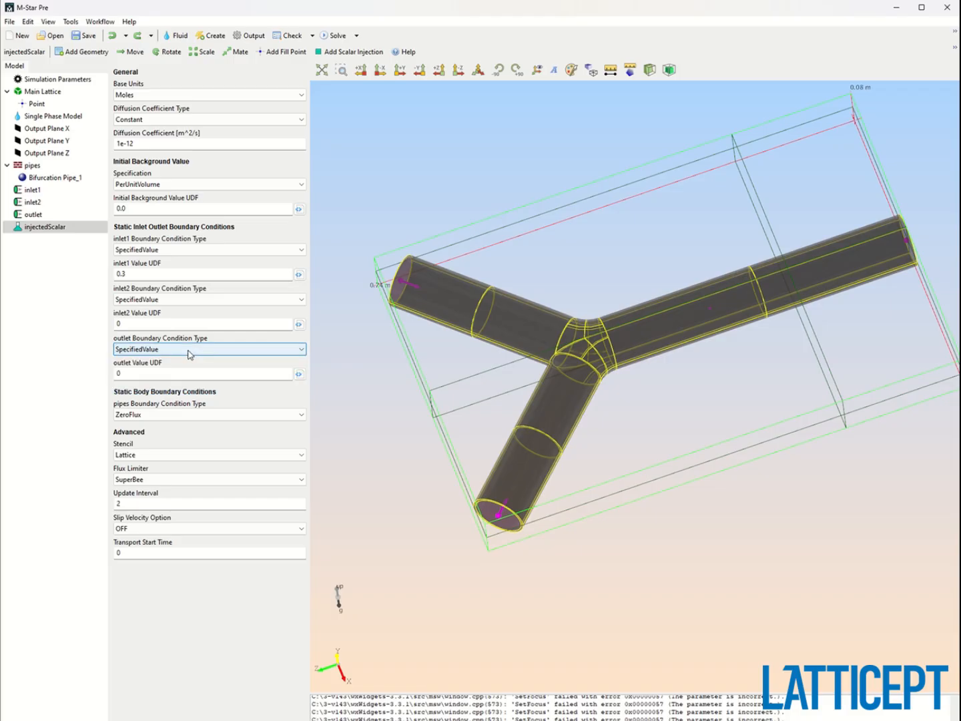
pyautogui.click(189, 352)
pyautogui.click(148, 369)
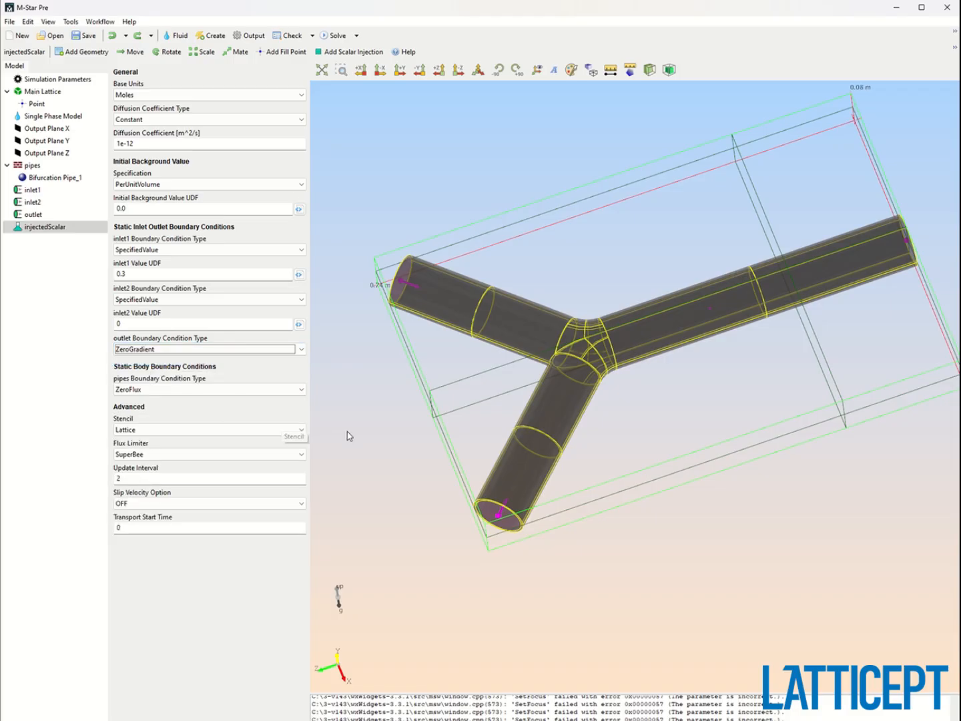
pyautogui.moveTo(440, 441); pyautogui.dragTo(466, 399)
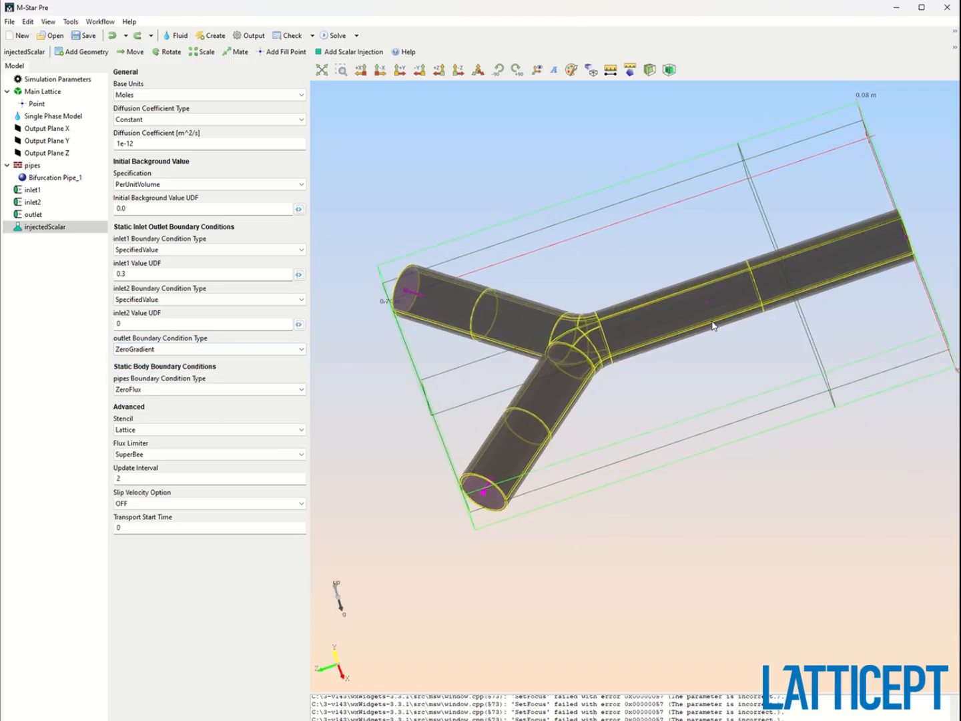
pyautogui.moveTo(450, 444); pyautogui.dragTo(479, 547)
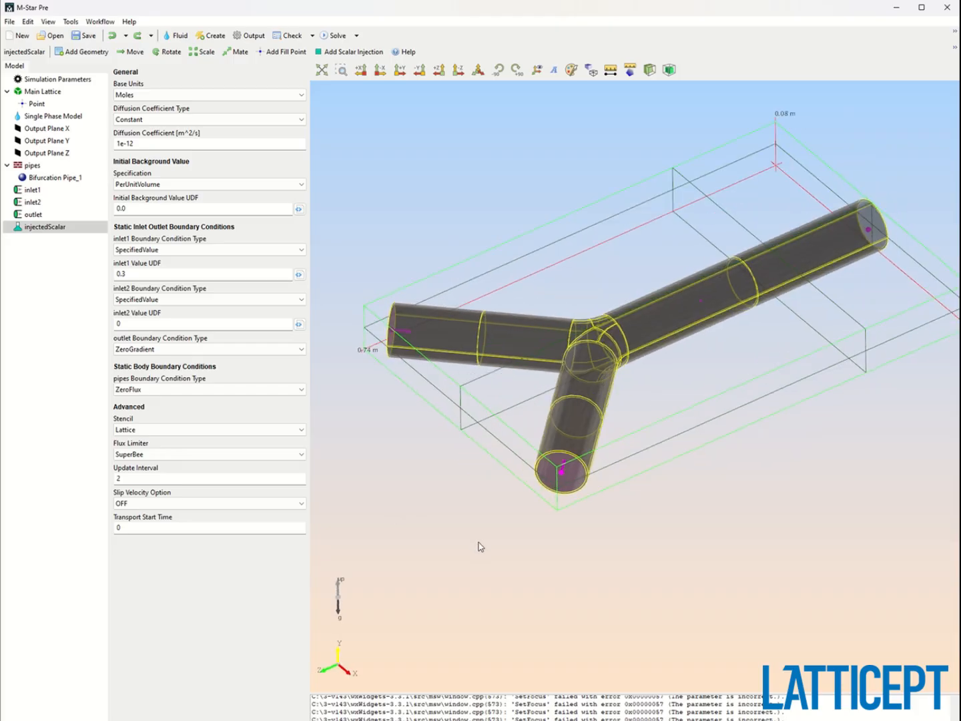
# Save the model as simulation.msb in the C:\Temp folder.
pyautogui.click(84, 35)
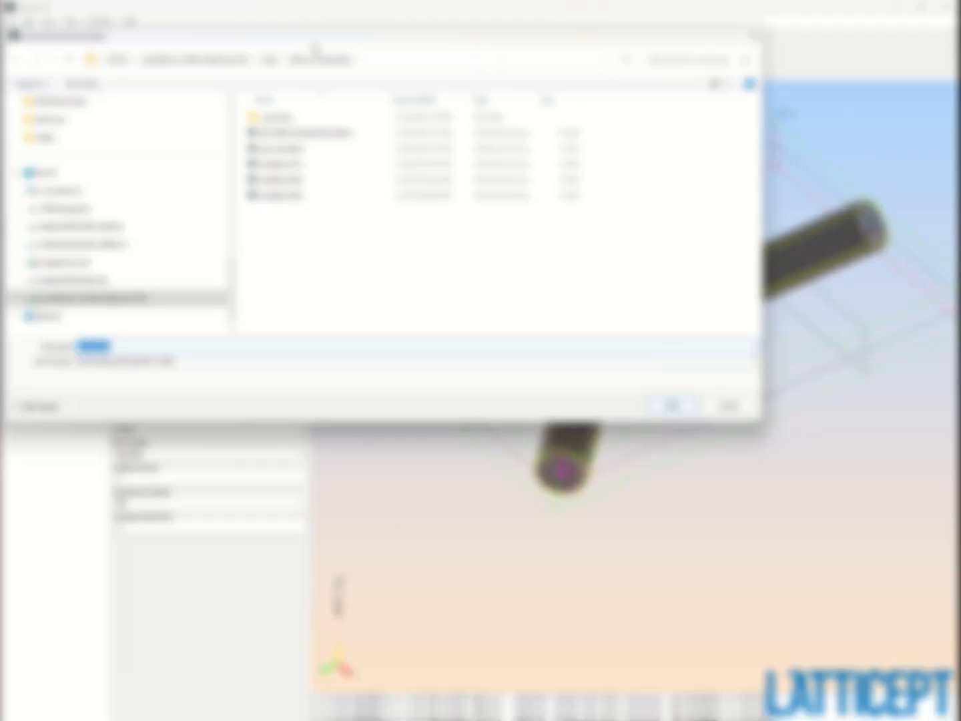
pyautogui.click(251, 62)
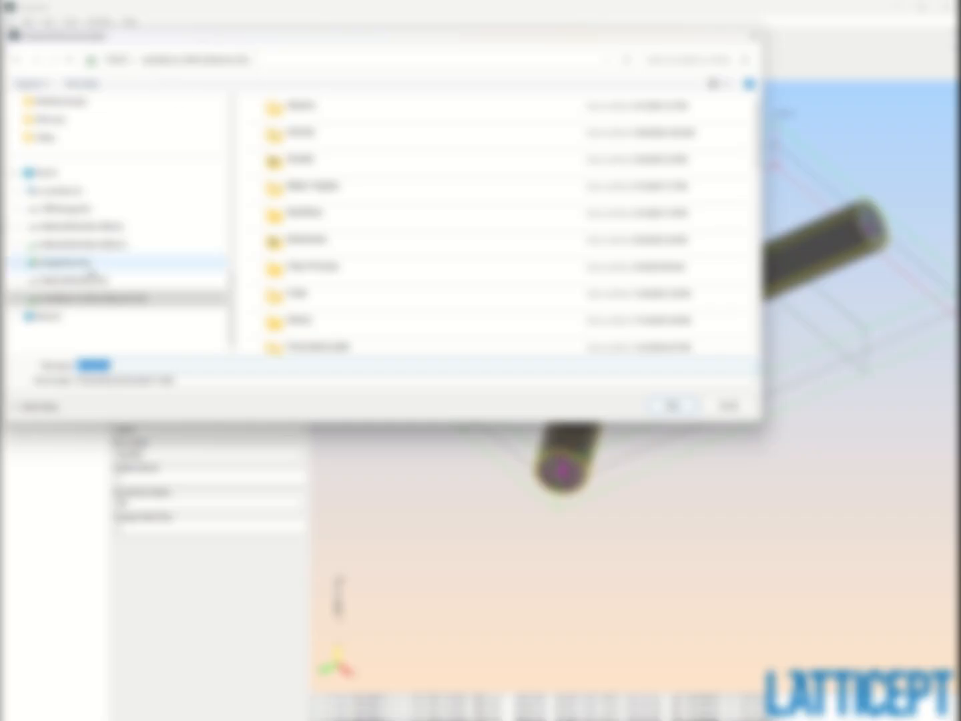
pyautogui.click(73, 193)
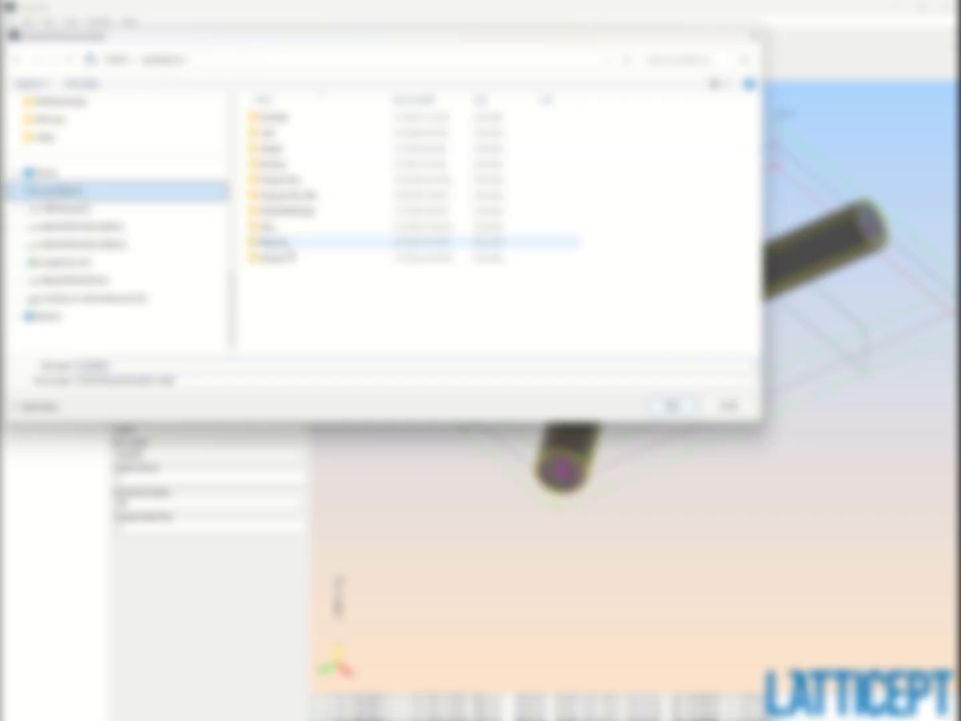
pyautogui.rightClick(291, 305)
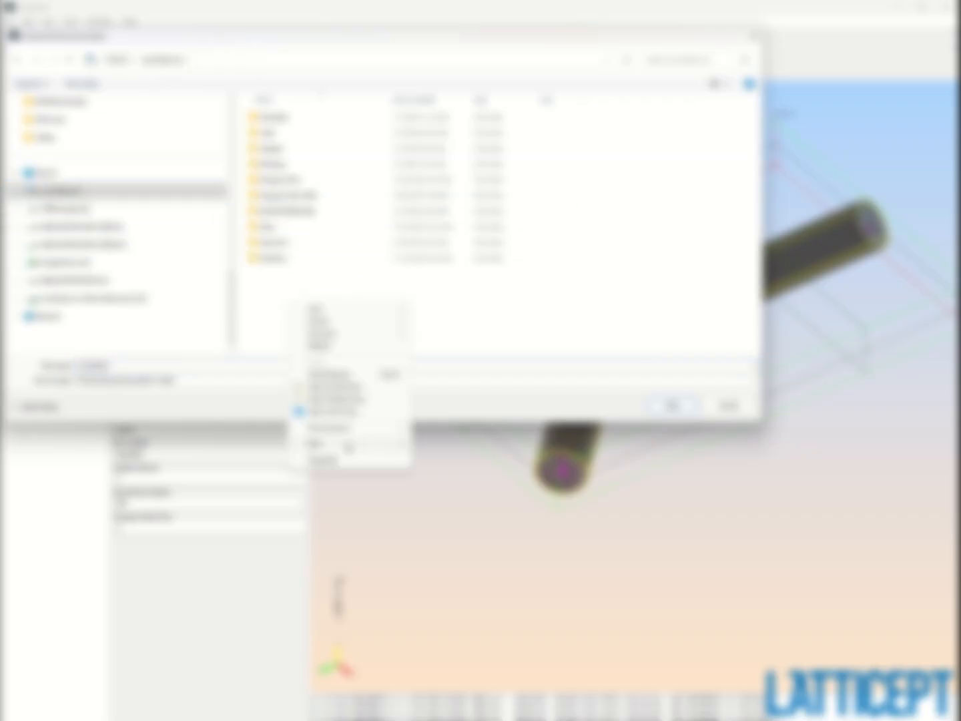
pyautogui.click(437, 448)
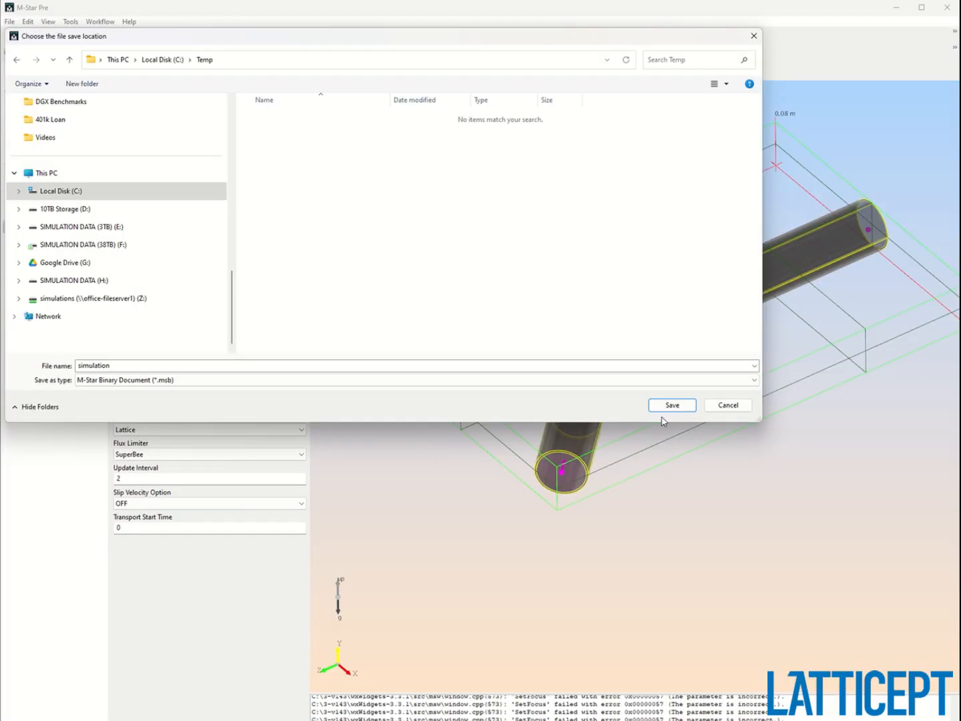
pyautogui.click(678, 407)
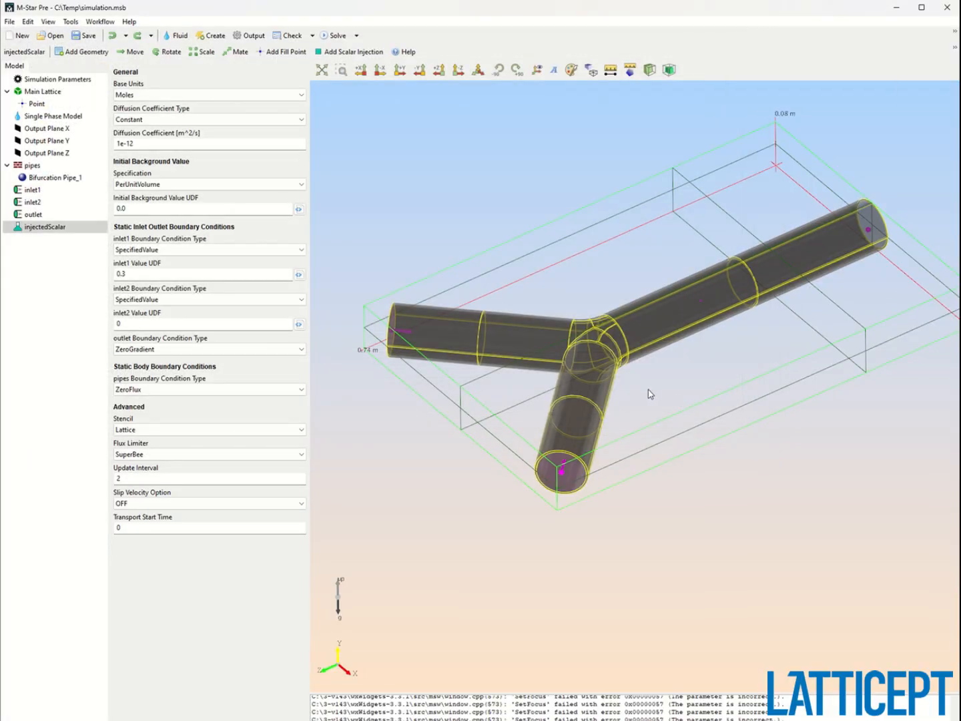
# Launch the solver with case path C:\Temp and run the simulation.
pyautogui.moveTo(630, 399); pyautogui.dragTo(650, 458)
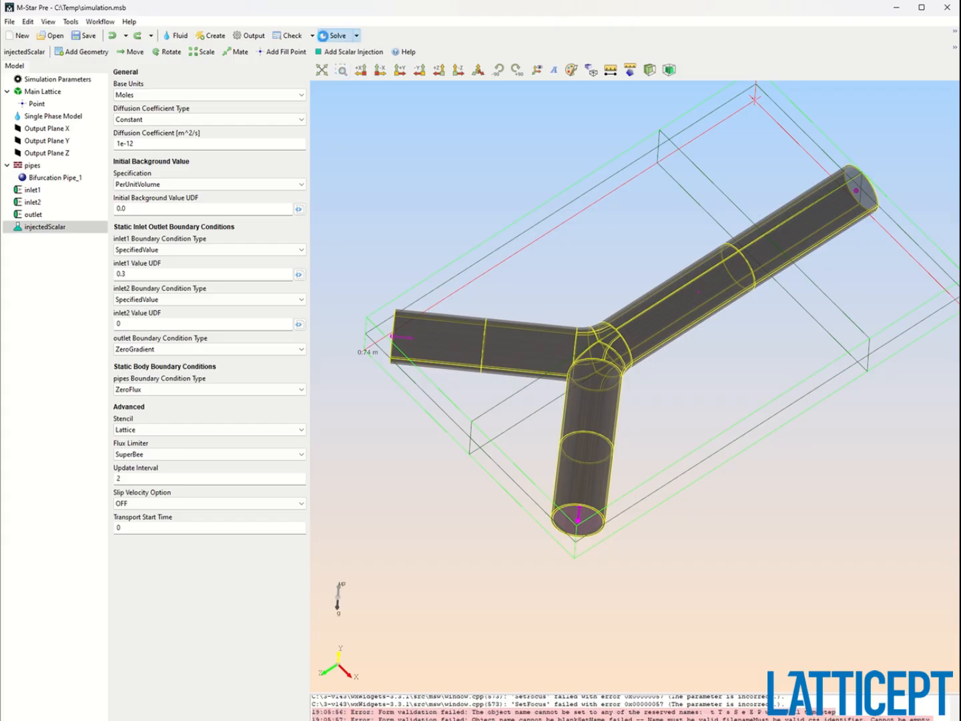
pyautogui.click(329, 36)
pyautogui.press('Return')
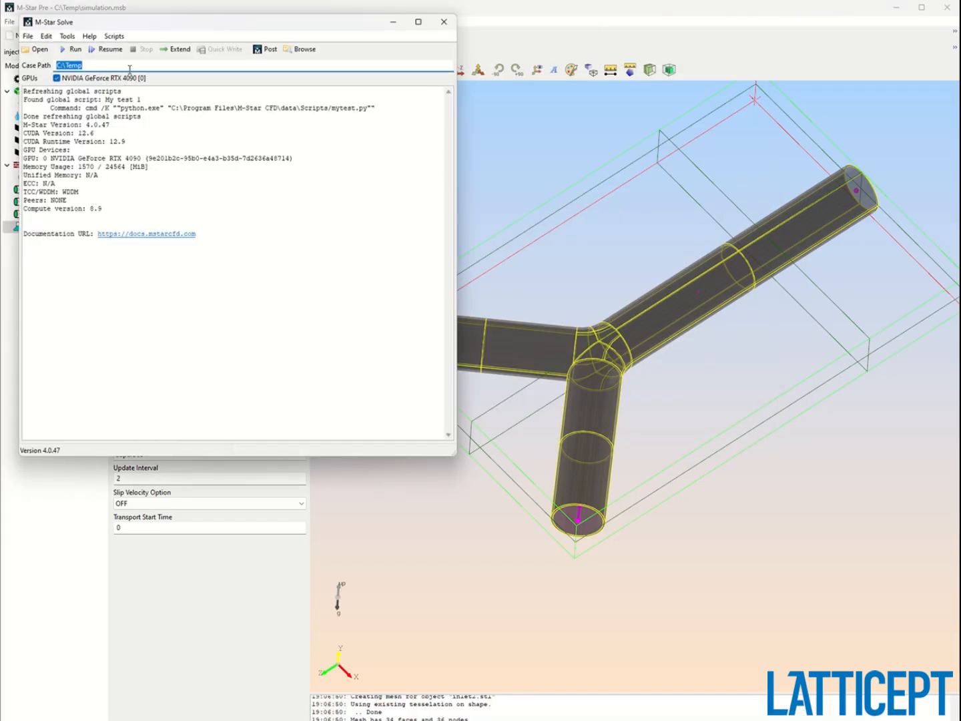
pyautogui.click(75, 51)
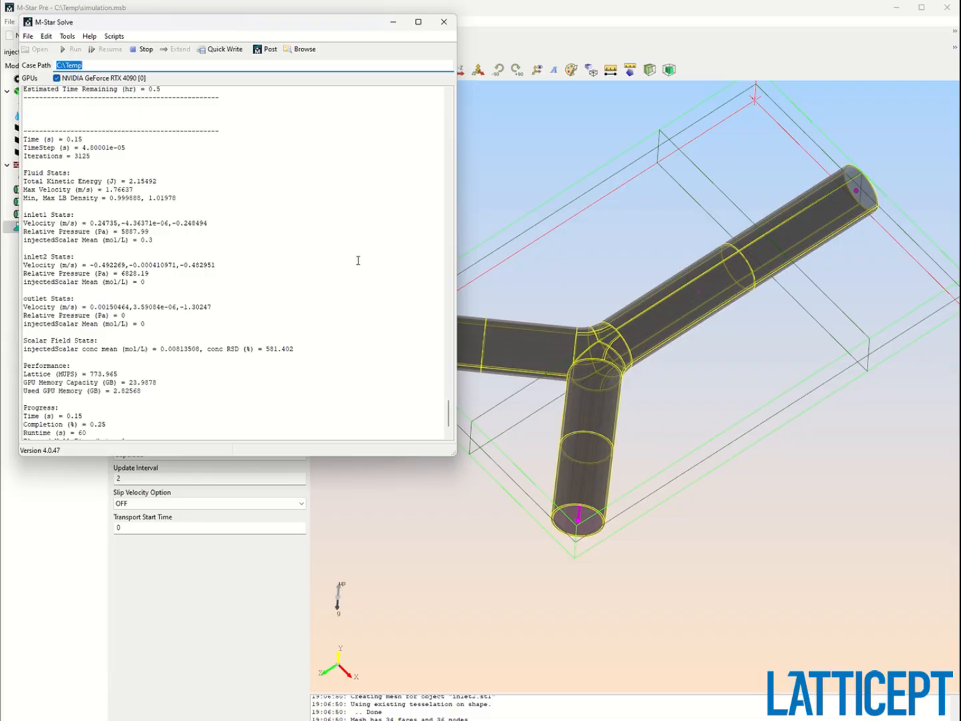
# Open the simulation results in the post-processor.
pyautogui.click(109, 148)
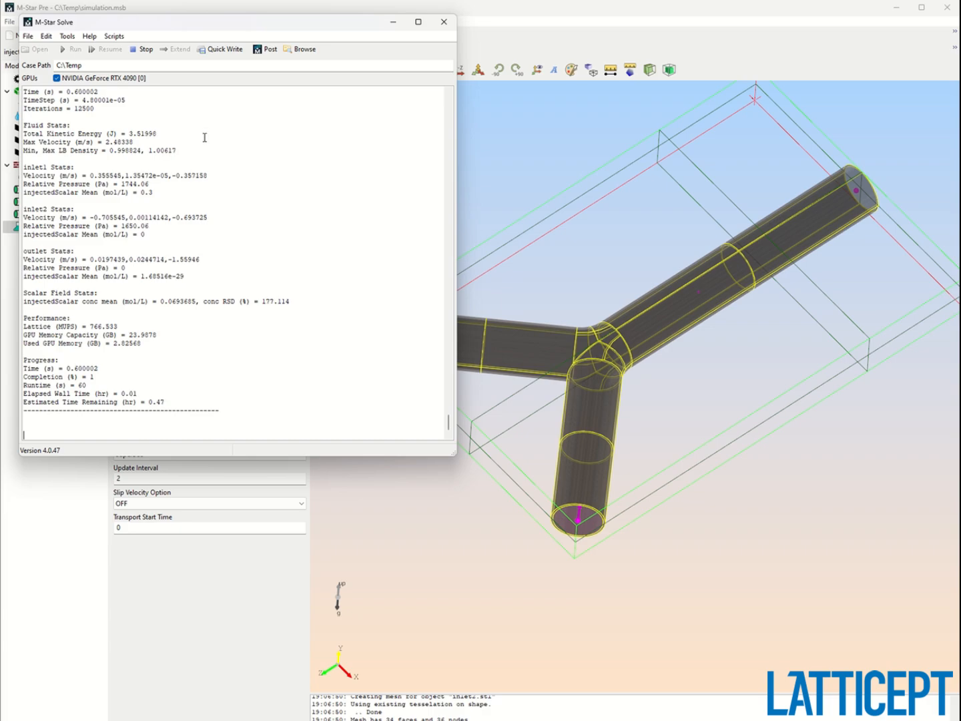
pyautogui.click(267, 49)
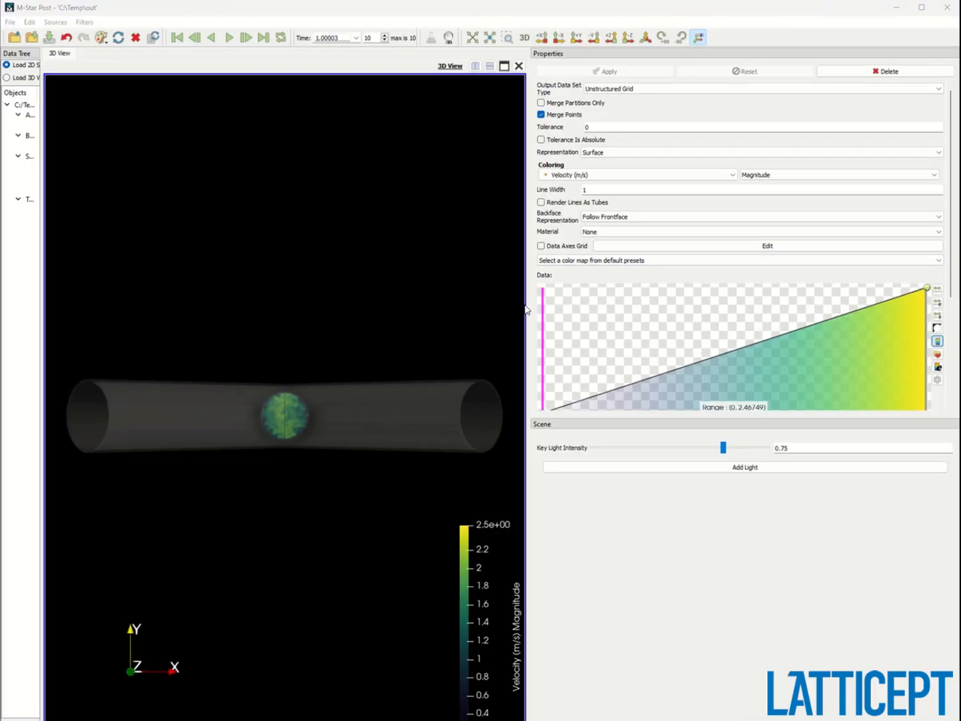
# Inspect the velocity magnitude field through the bifurcation in the 3D view.
pyautogui.moveTo(531, 305); pyautogui.dragTo(772, 335)
pyautogui.moveTo(617, 334); pyautogui.dragTo(507, 312)
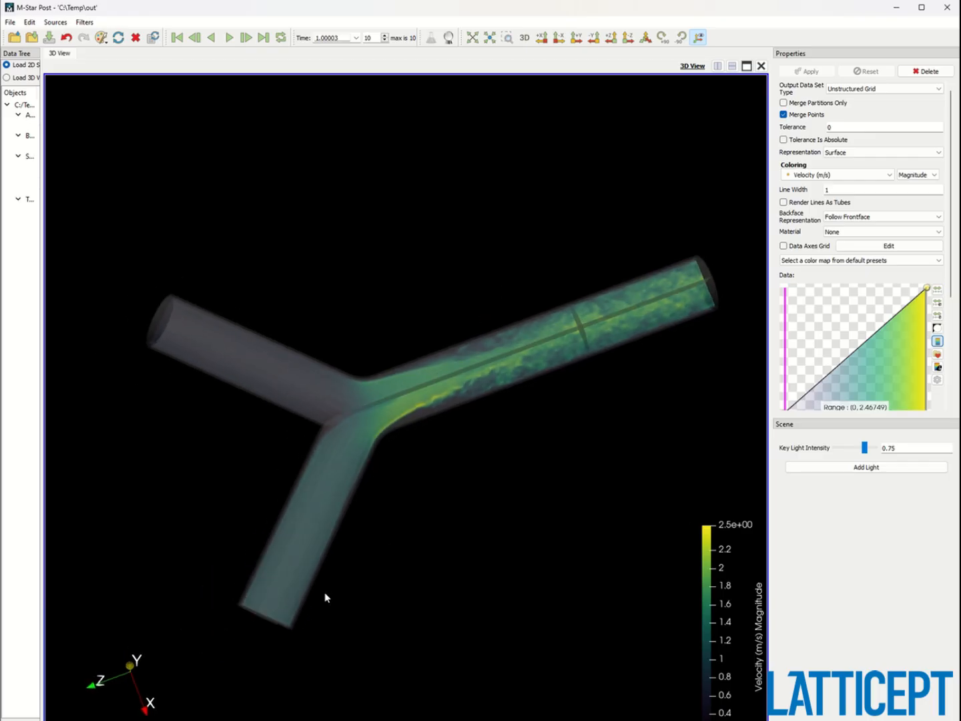
pyautogui.moveTo(389, 540); pyautogui.dragTo(410, 501)
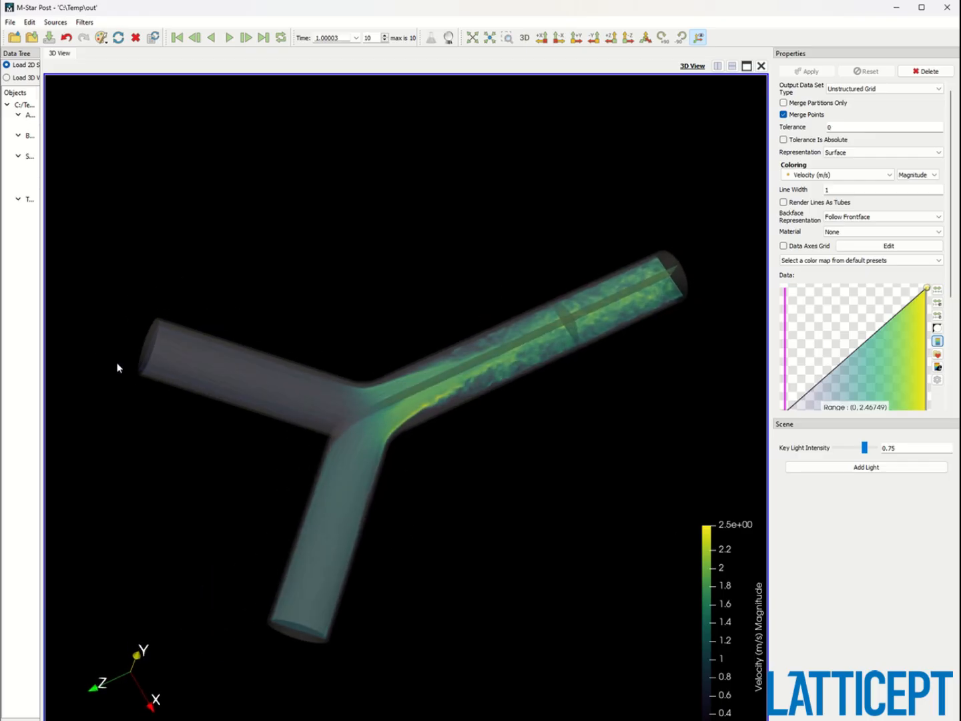
pyautogui.moveTo(42, 367); pyautogui.dragTo(81, 369)
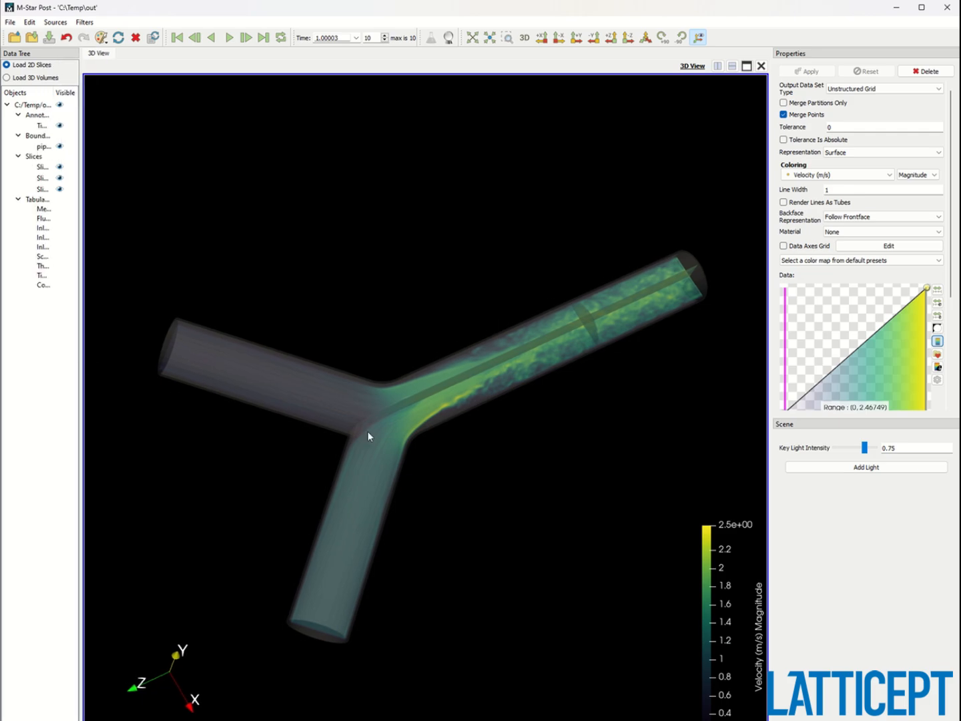
pyautogui.moveTo(367, 431); pyautogui.dragTo(743, 348)
# Add a velocity color map control point at about 0.348 with opacity about 0.701.
pyautogui.moveTo(840, 364); pyautogui.dragTo(805, 325)
pyautogui.moveTo(697, 326); pyautogui.dragTo(461, 603)
pyautogui.scroll(-1, 526, 581)
pyautogui.moveTo(507, 578); pyautogui.dragTo(571, 520, button='middle')
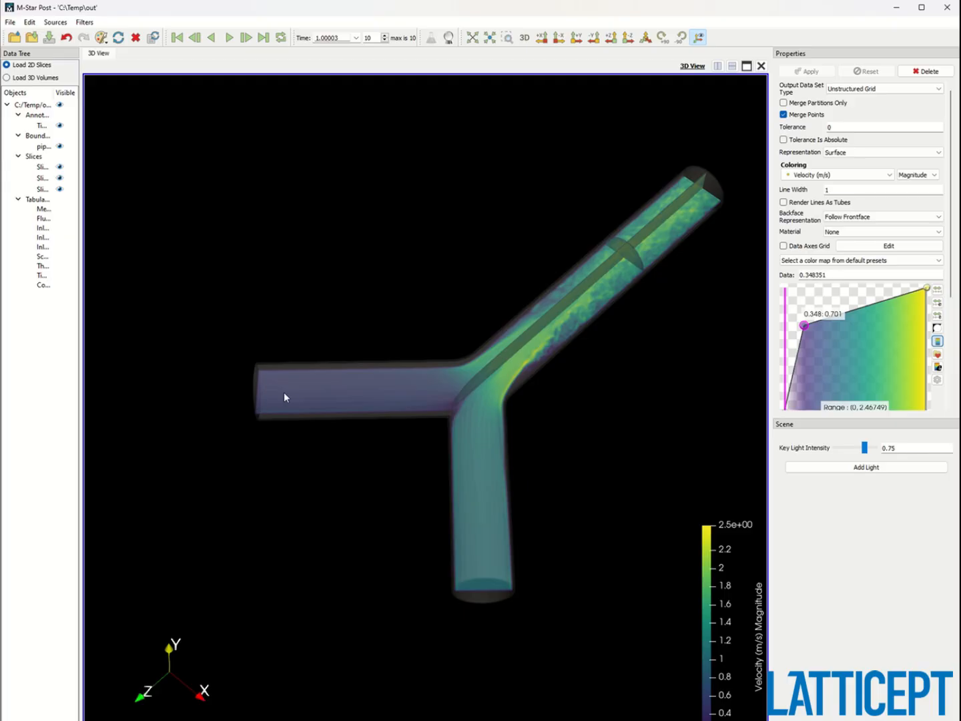
pyautogui.moveTo(485, 585); pyautogui.dragTo(503, 600)
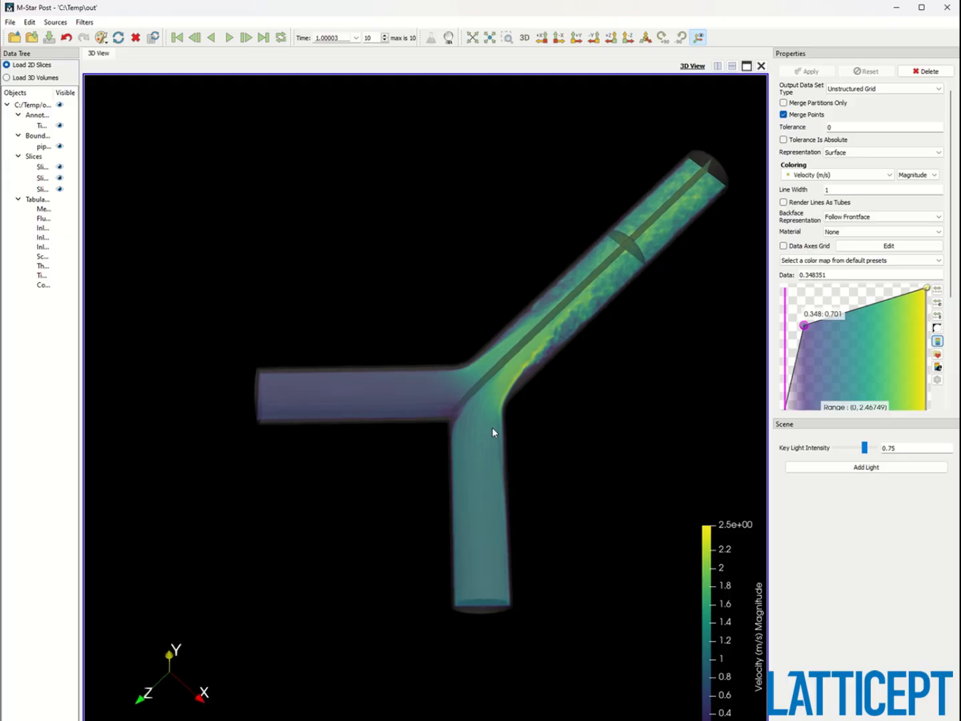
# Replay the velocity results from the first time step through to the last.
pyautogui.moveTo(604, 412); pyautogui.dragTo(550, 453, button='middle')
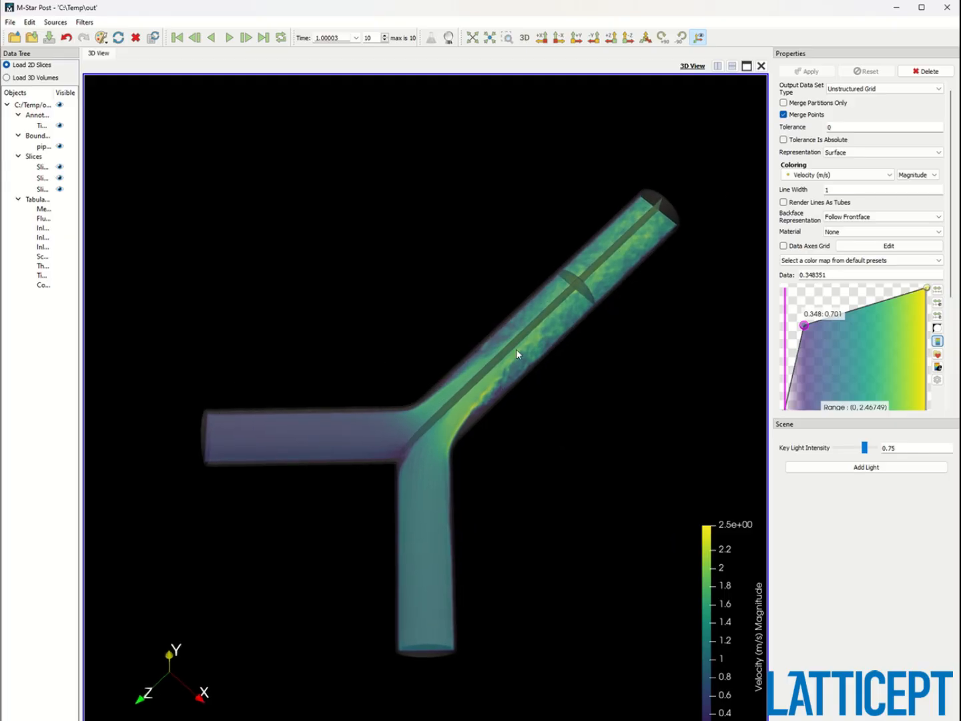
pyautogui.click(179, 40)
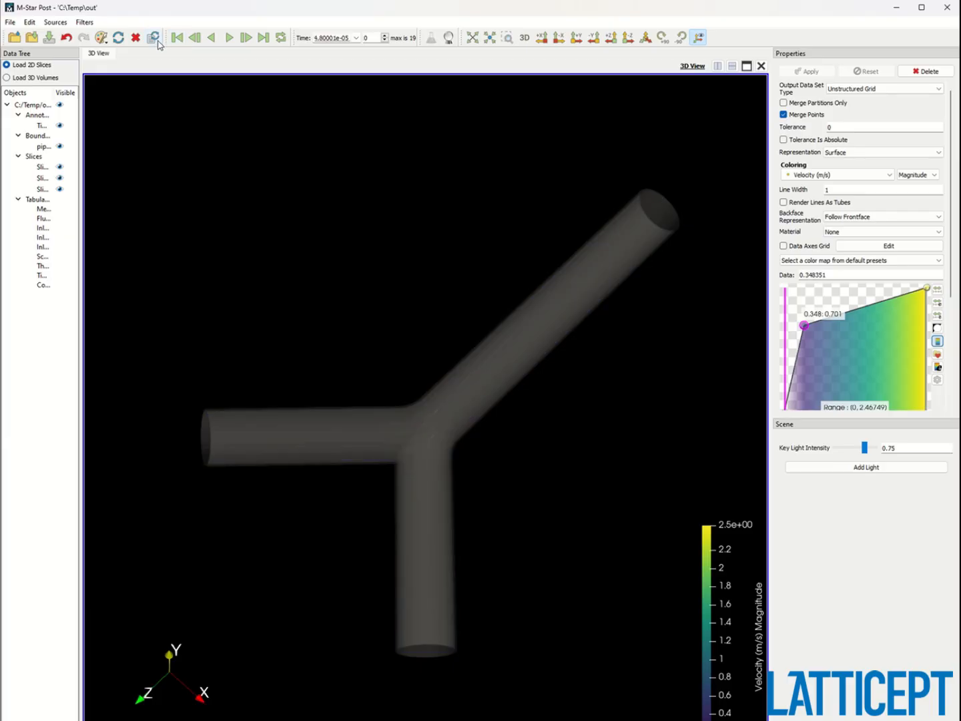
pyautogui.click(229, 37)
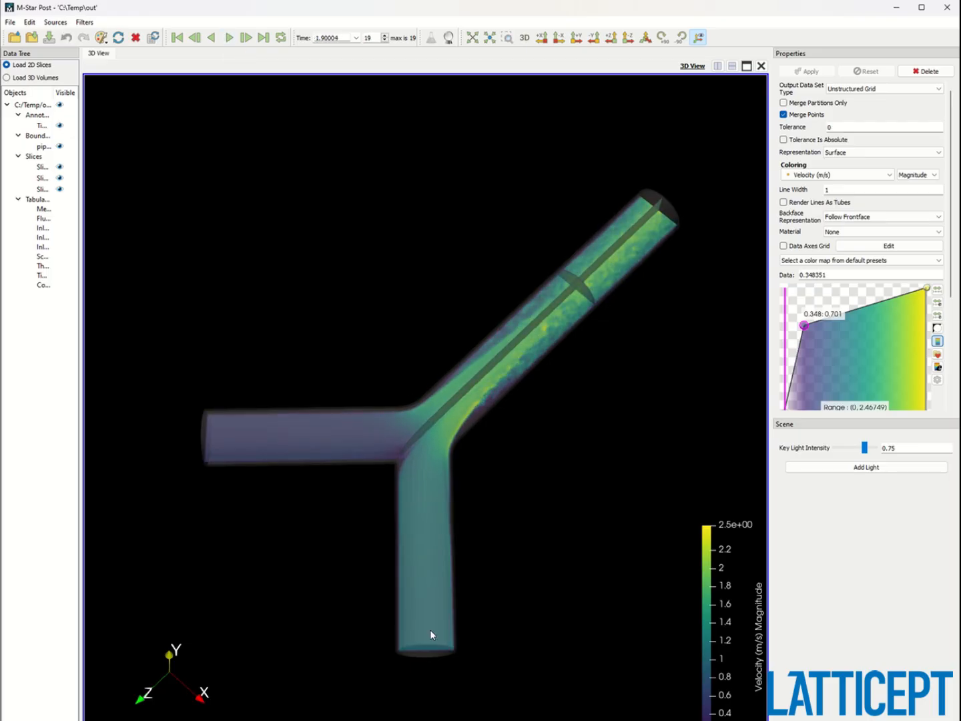
# Color the second slice by the injected scalar concentration instead of velocity.
pyautogui.moveTo(504, 536)
pyautogui.mouseDown(button='right')
pyautogui.moveTo(472, 480)
pyautogui.moveTo(486, 536)
pyautogui.mouseUp(button='right')
pyautogui.moveTo(486, 536); pyautogui.dragTo(471, 522)
pyautogui.click(42, 190)
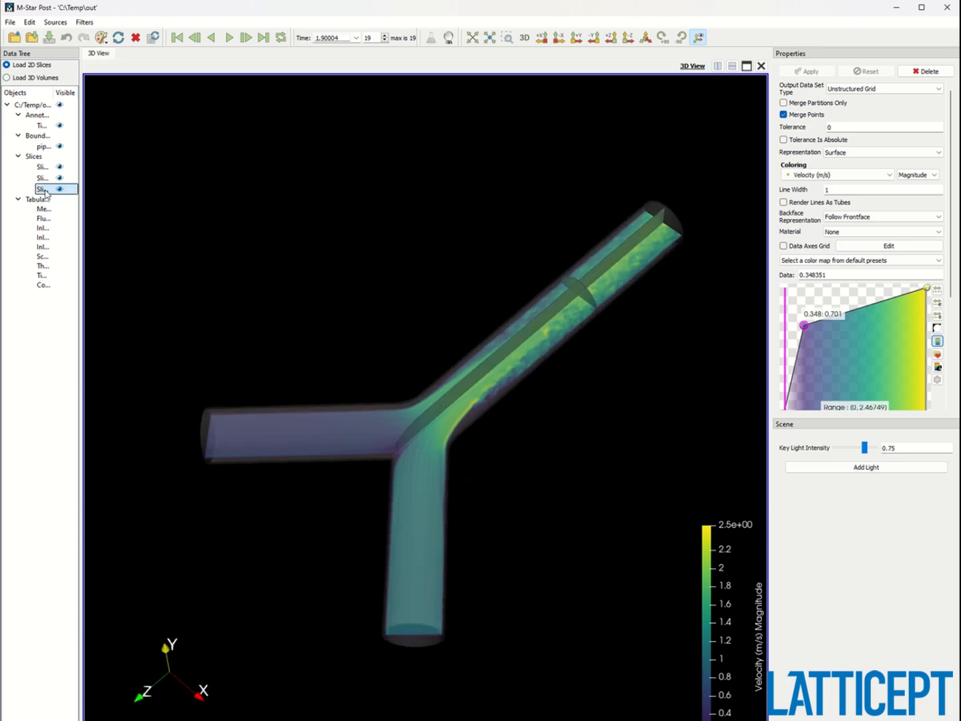
pyautogui.click(45, 178)
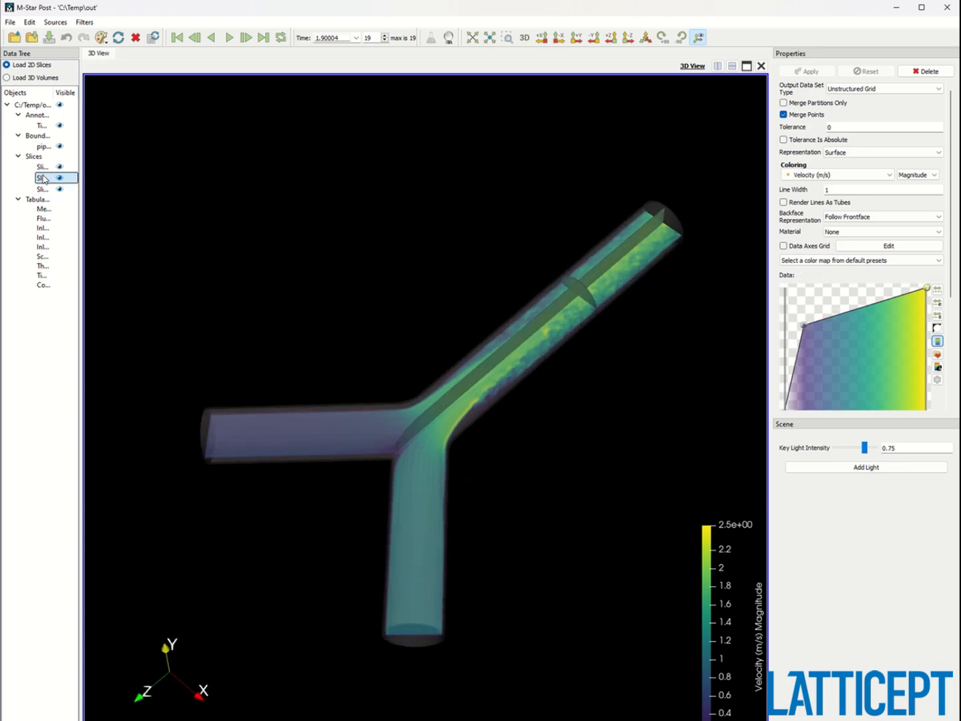
pyautogui.click(821, 175)
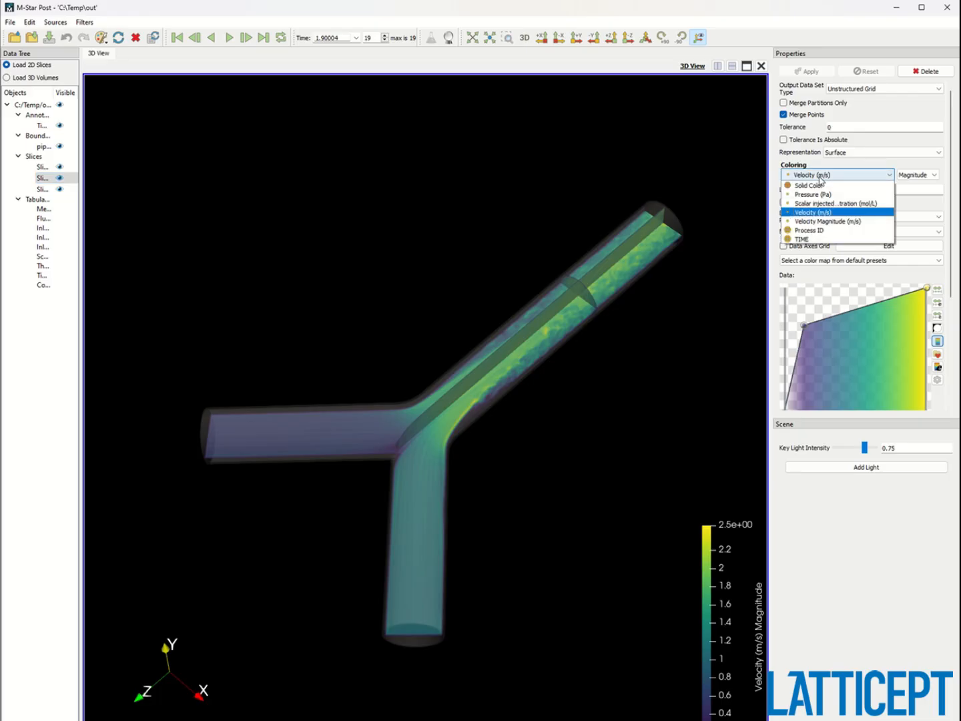
pyautogui.click(858, 204)
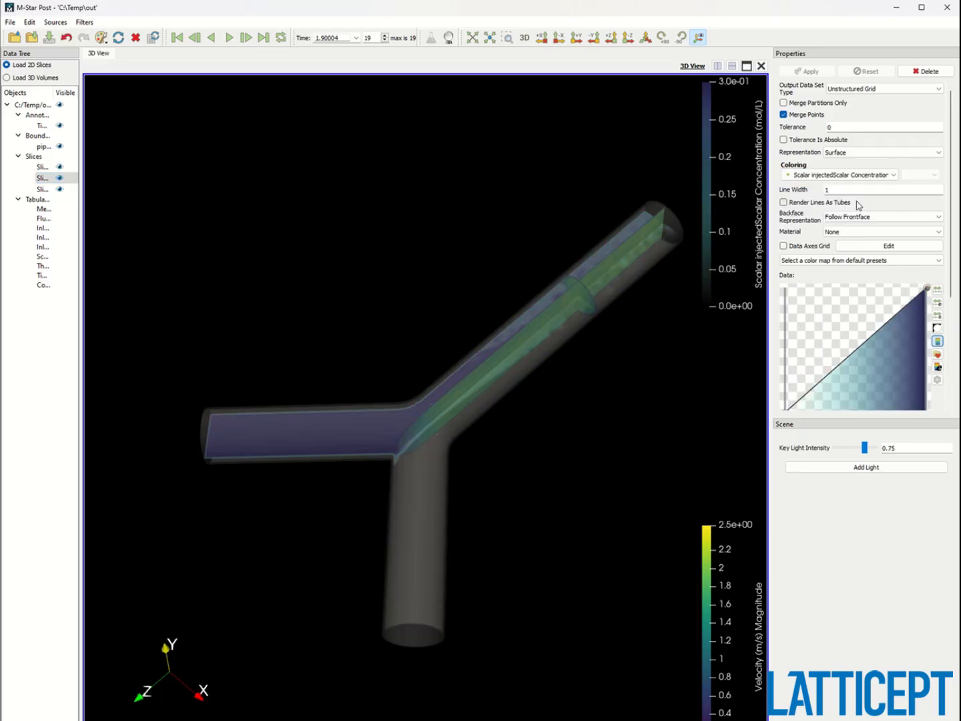
# Raise the scalar color map's low-end control point to full opacity.
pyautogui.moveTo(456, 496); pyautogui.dragTo(475, 552)
pyautogui.moveTo(834, 372); pyautogui.dragTo(784, 288)
pyautogui.moveTo(645, 387); pyautogui.dragTo(501, 394)
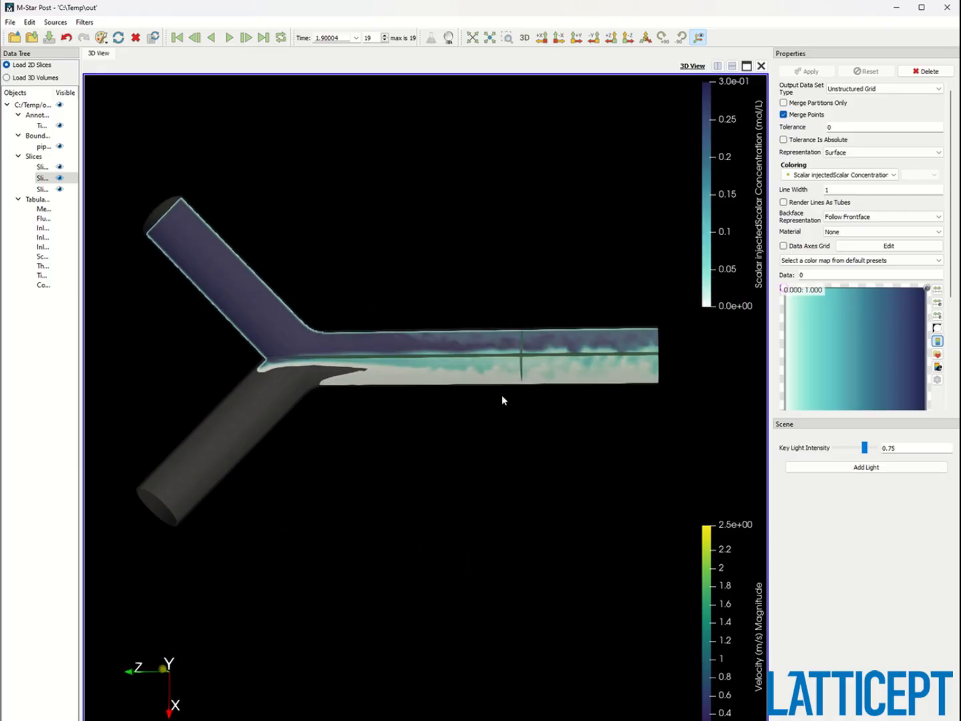
# Close the post-processor and stop the running simulation, closing the solver window.
pyautogui.click(948, 8)
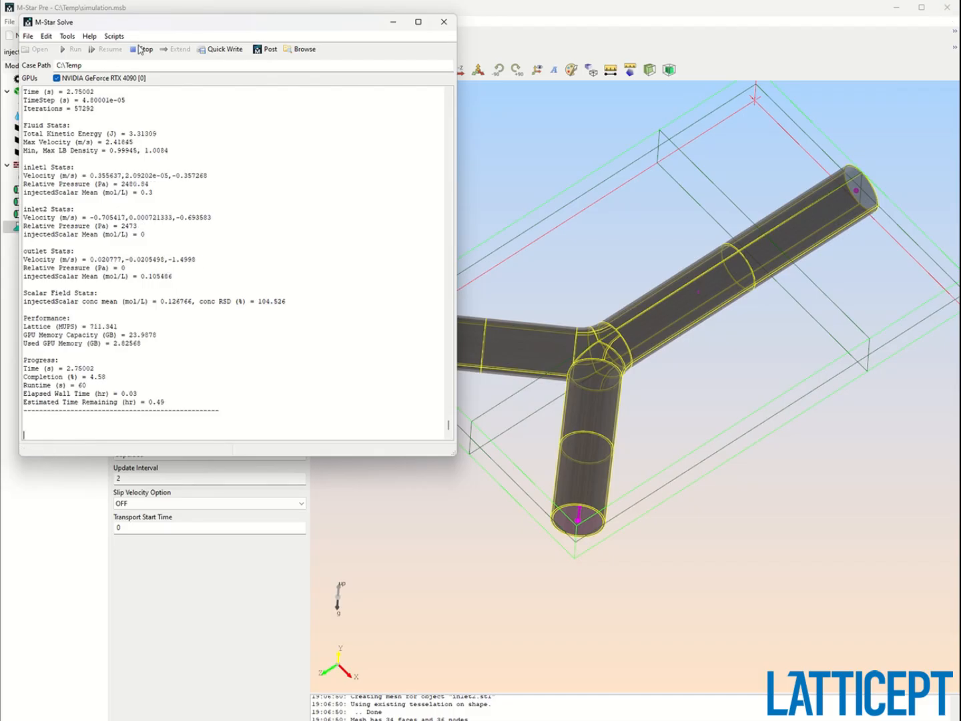
pyautogui.click(141, 50)
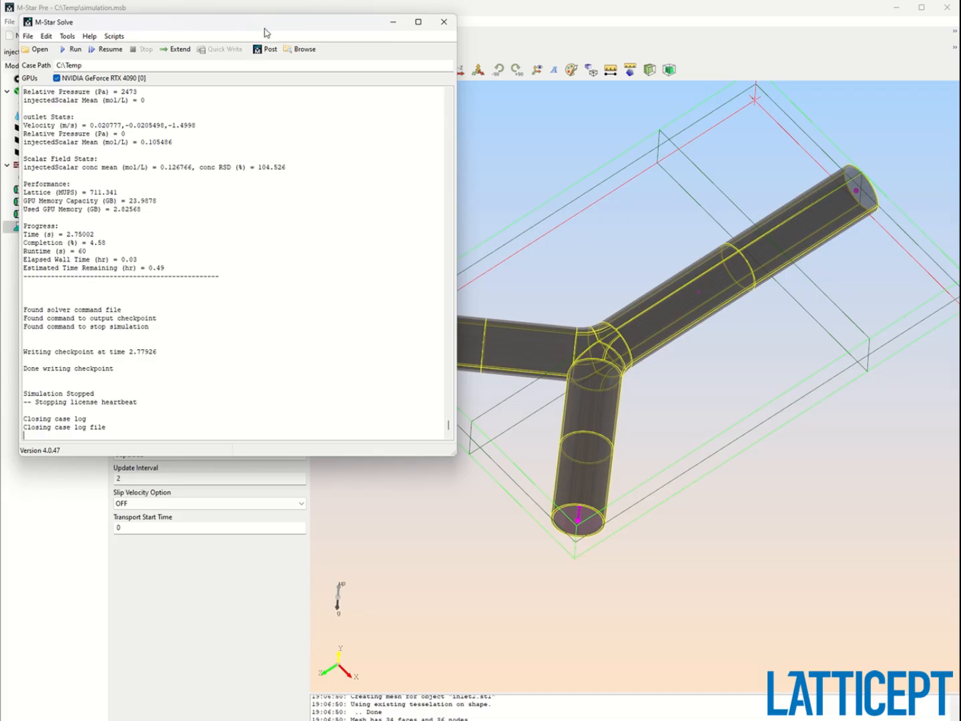
pyautogui.moveTo(264, 29); pyautogui.dragTo(394, 87)
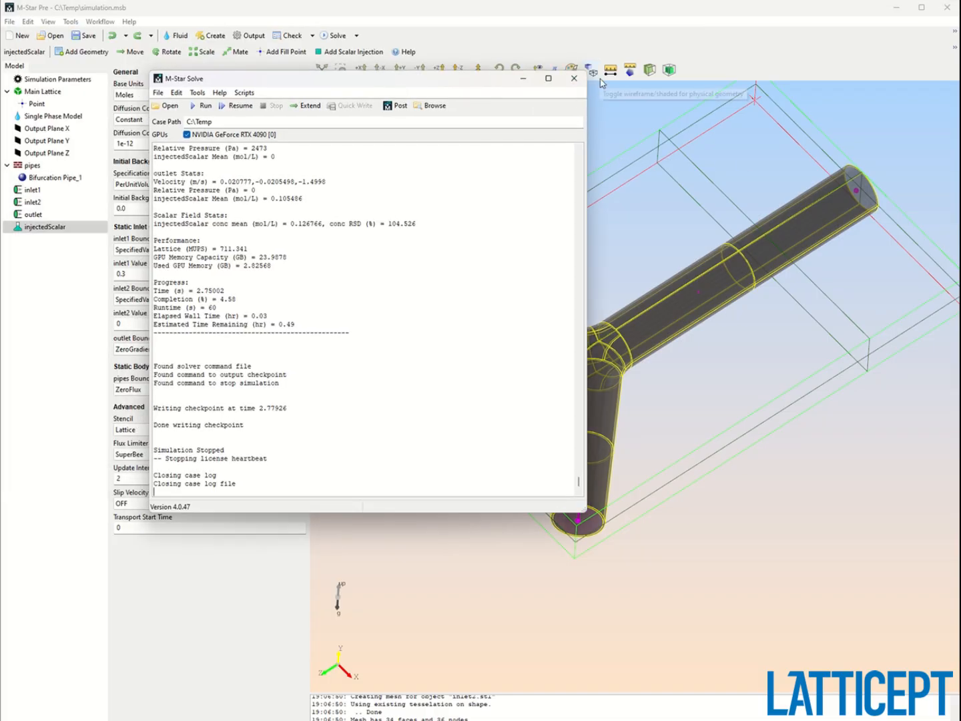
pyautogui.click(574, 78)
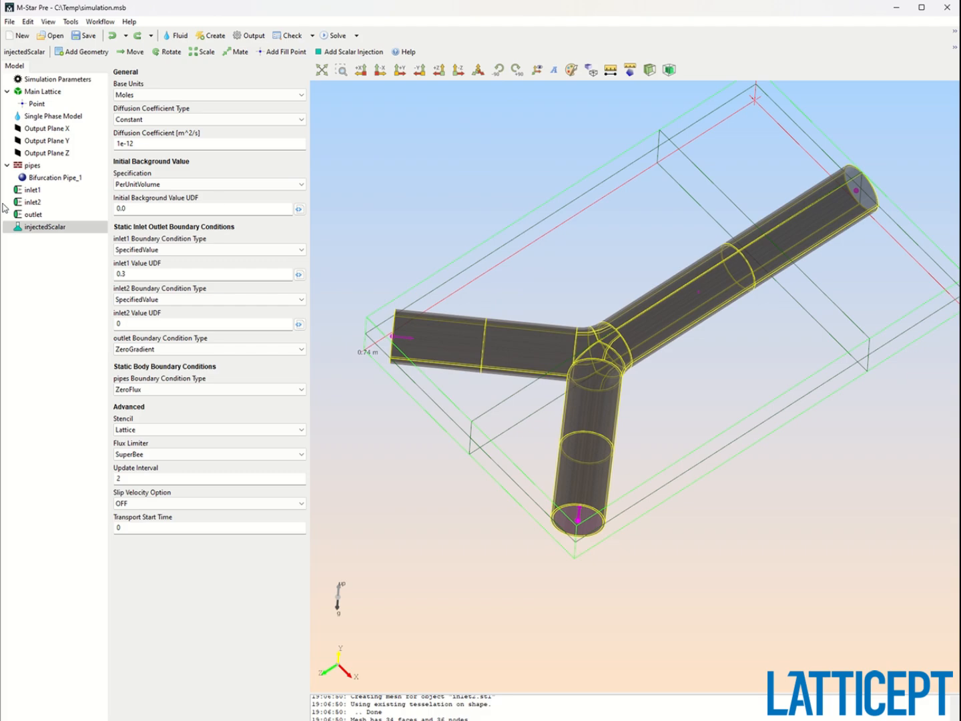
# Add a parametric Torus primitive to the pipes group.
pyautogui.click(33, 166)
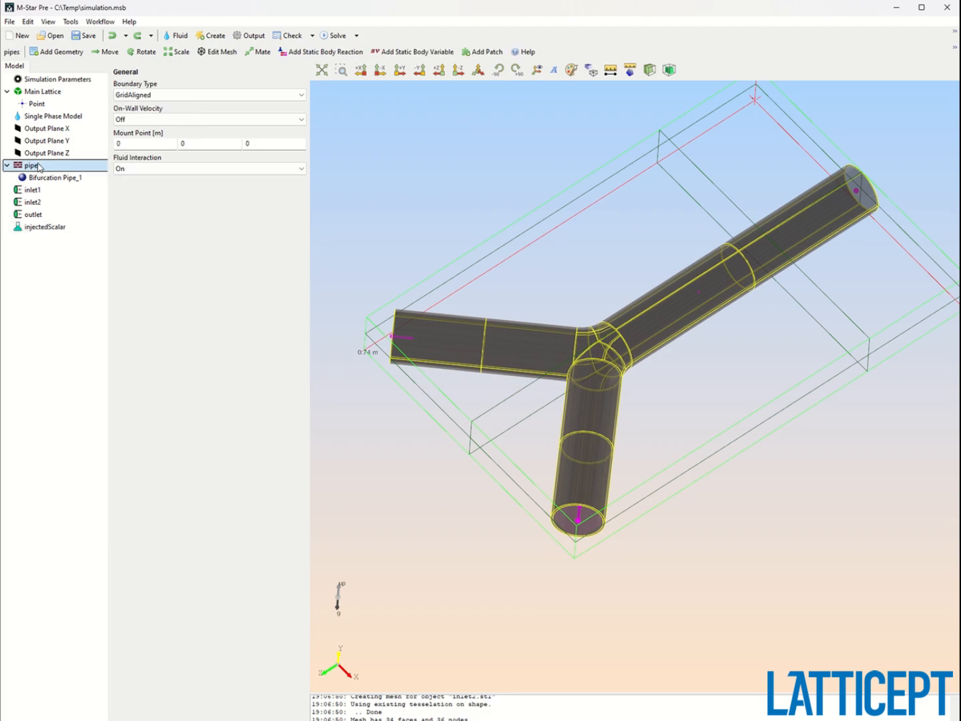
pyautogui.click(56, 52)
pyautogui.click(63, 171)
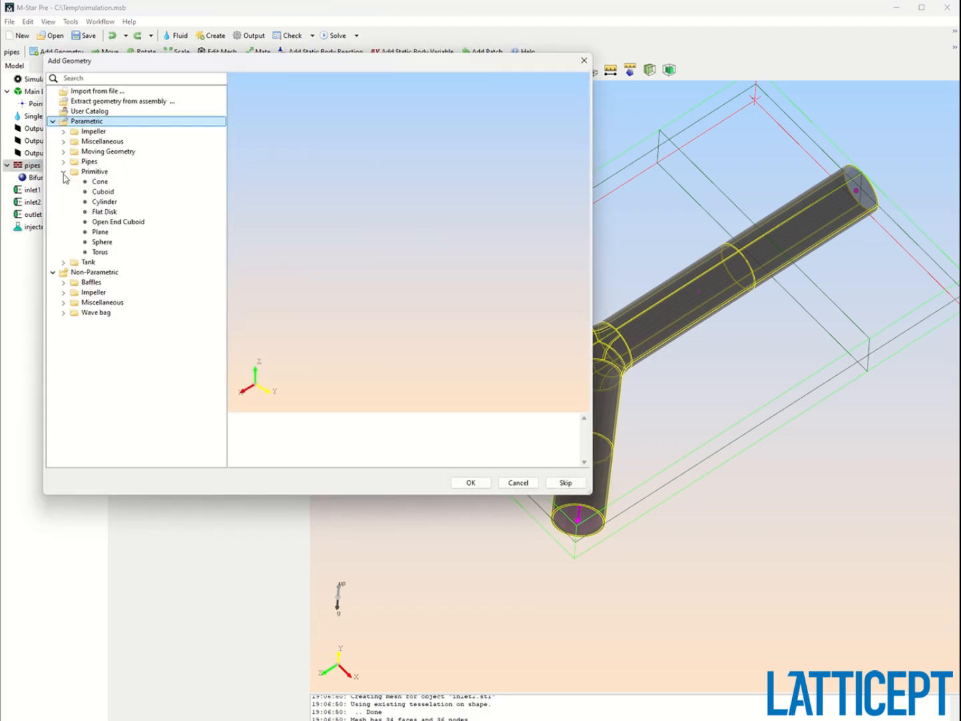
pyautogui.click(101, 243)
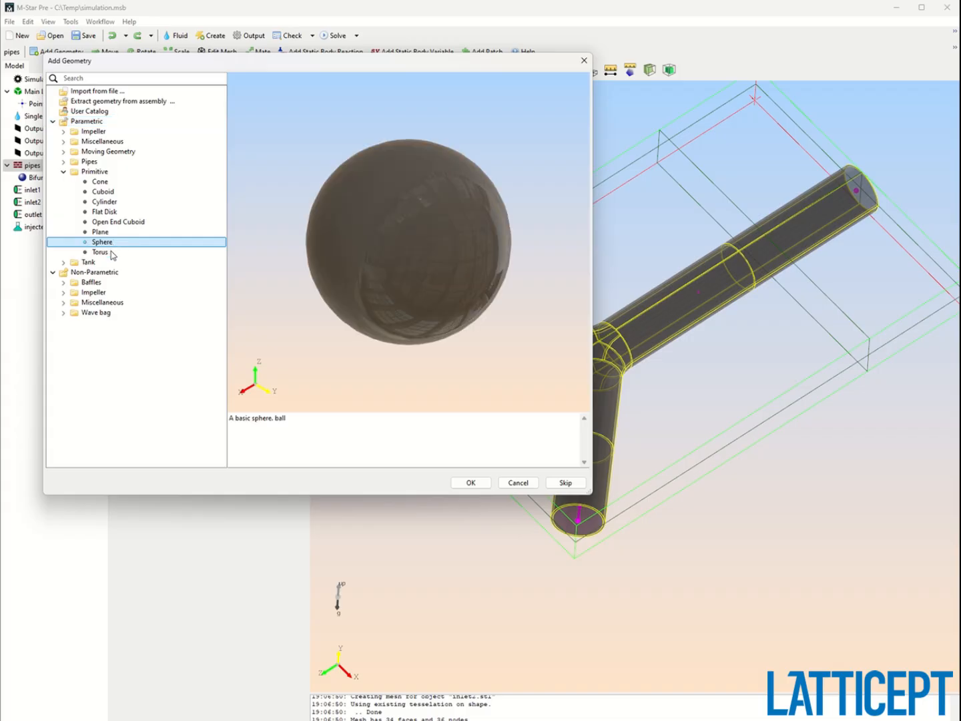
pyautogui.click(110, 252)
pyautogui.click(104, 242)
pyautogui.click(98, 252)
pyautogui.click(472, 483)
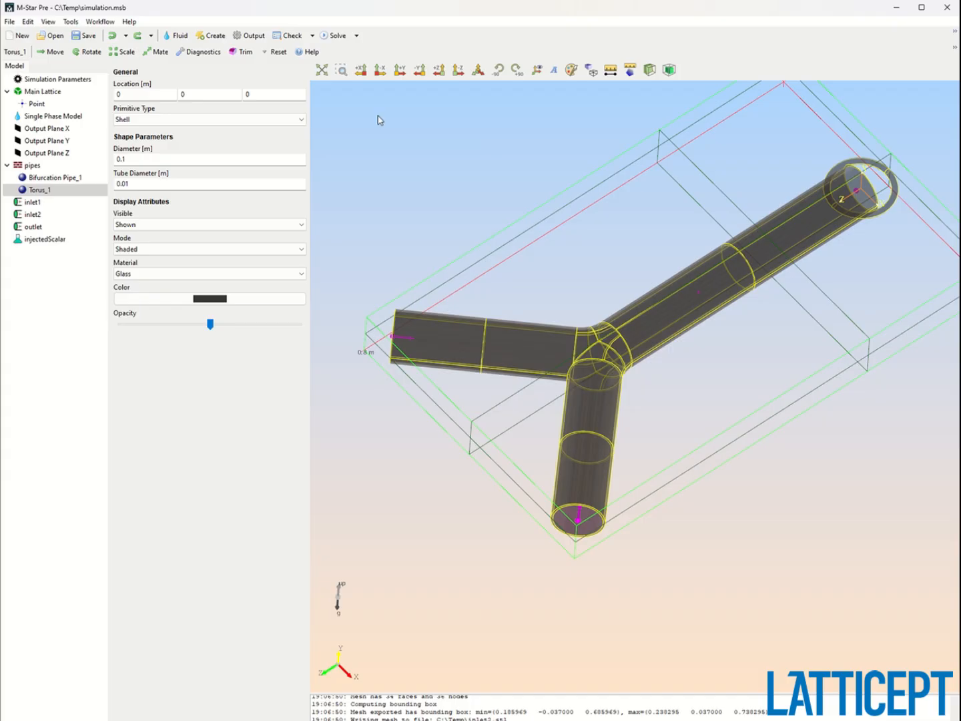
# Set the torus diameter to 0.05 m and its tube diameter to 0.02 m.
pyautogui.doubleClick(171, 158)
pyautogui.write('0.05')
pyautogui.doubleClick(193, 183)
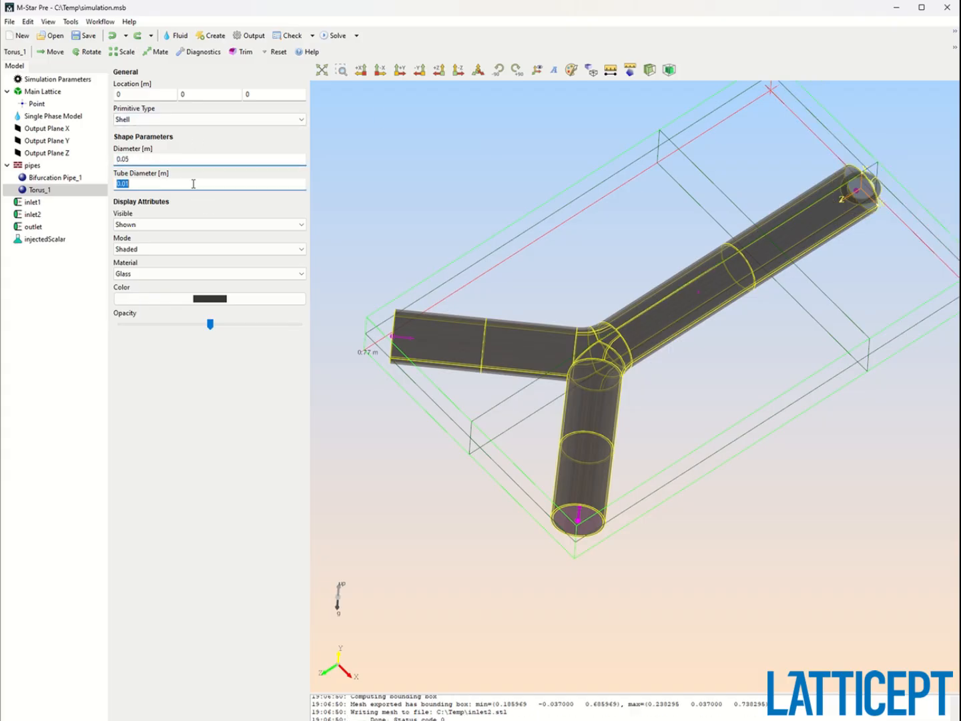
pyautogui.write('0.0')
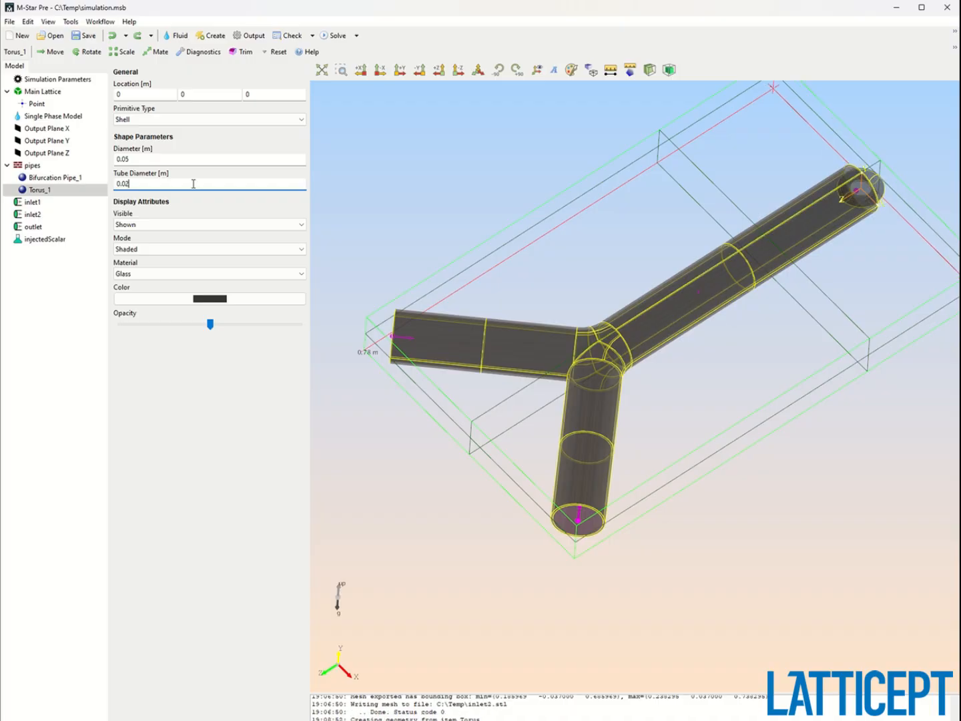
# Rotate the torus +90 degrees about the X axis.
pyautogui.click(85, 52)
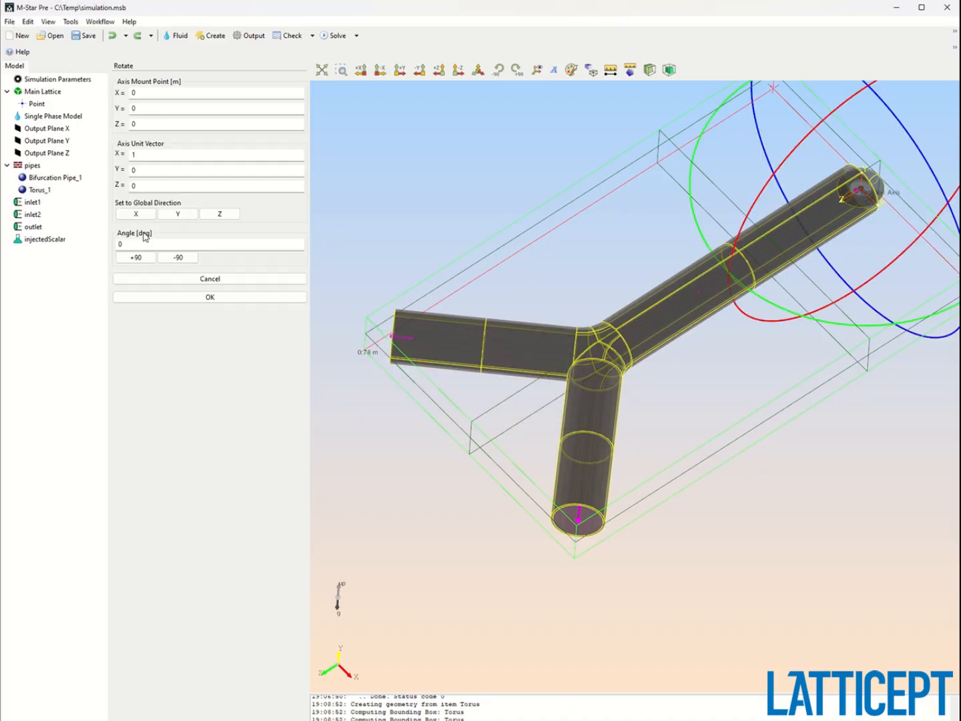
pyautogui.click(135, 257)
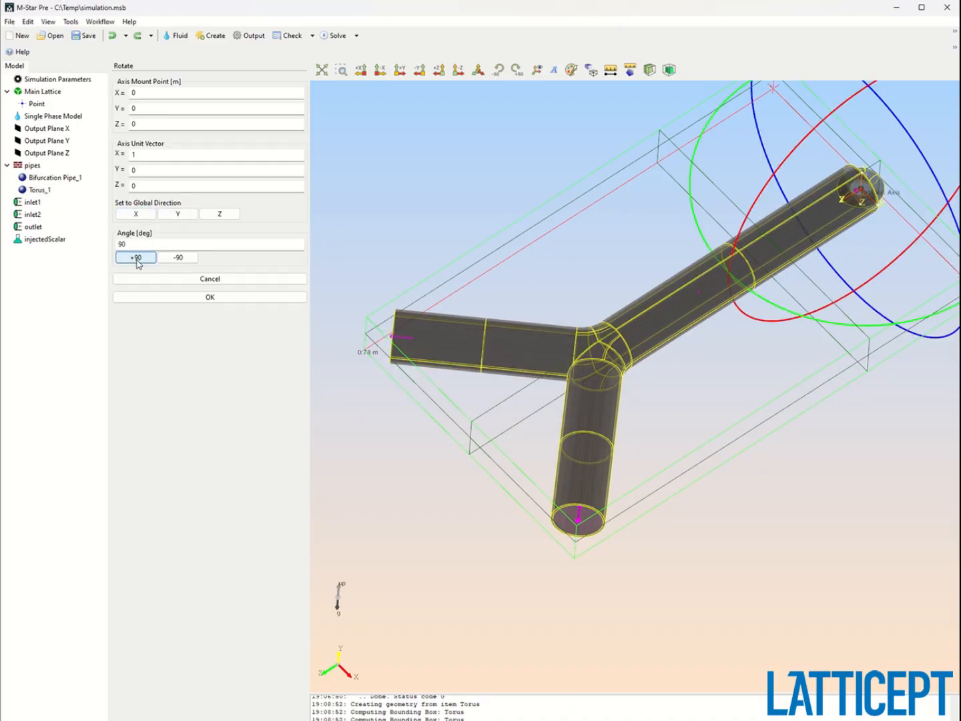
pyautogui.click(209, 297)
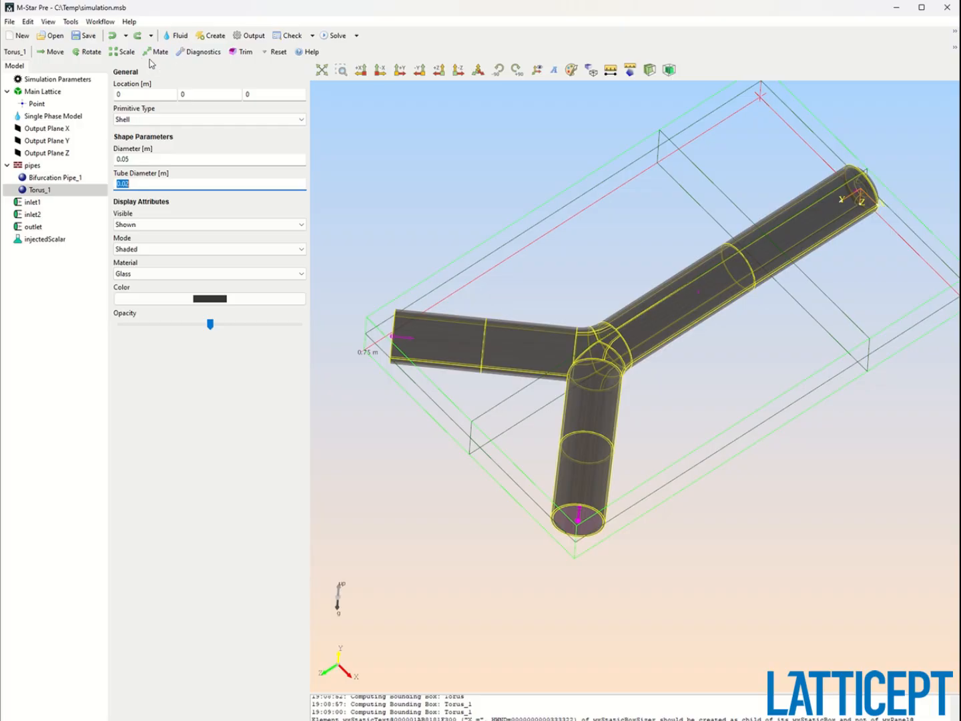
# Move the torus about 0.42 m along Z to the pipe junction.
pyautogui.click(52, 52)
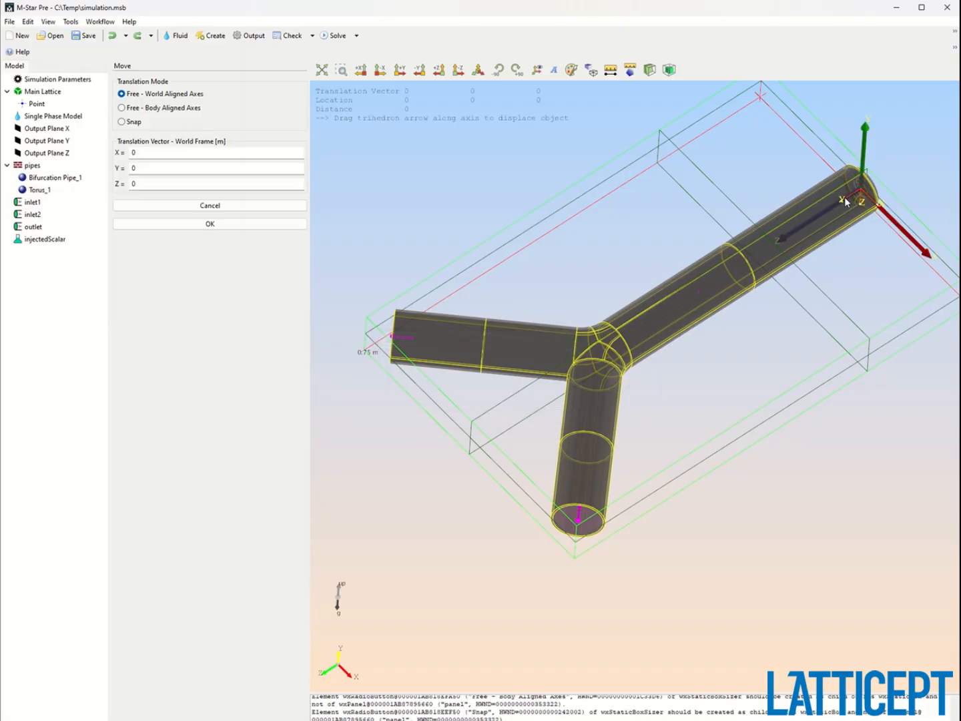
pyautogui.moveTo(845, 197); pyautogui.dragTo(586, 374)
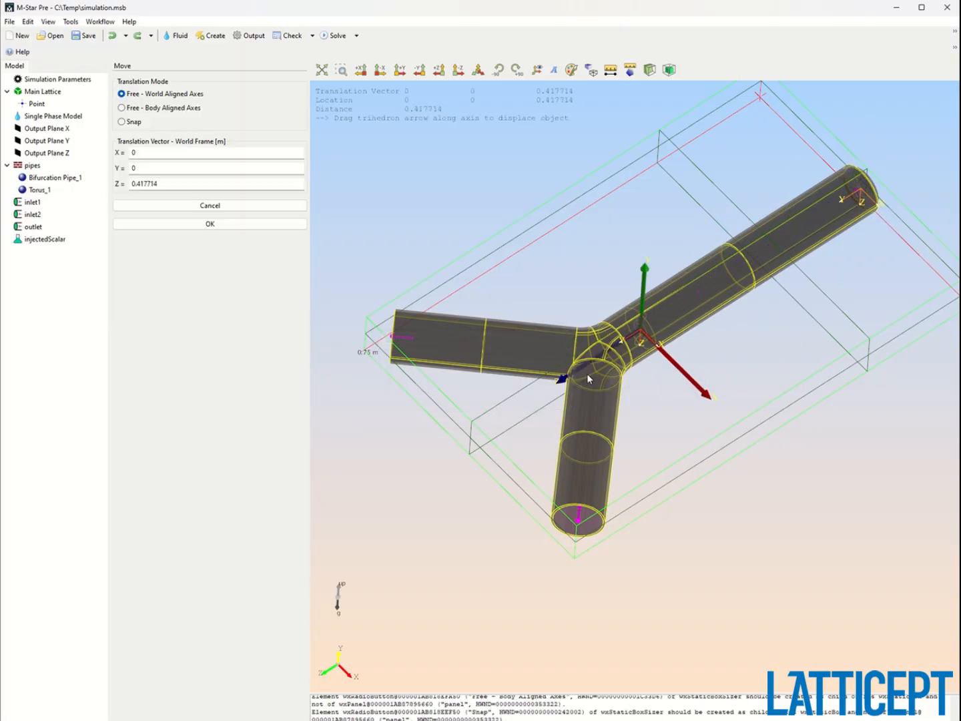
pyautogui.click(253, 225)
# Set the torus diameter to 0.03 m and its tube diameter to 0.01 m.
pyautogui.doubleClick(159, 161)
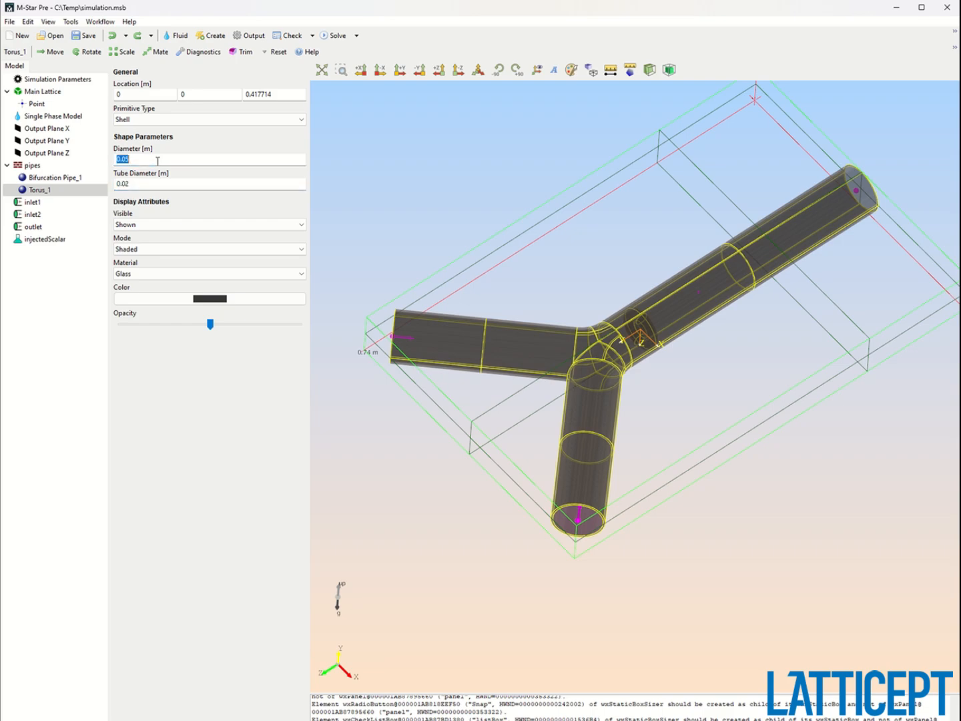
pyautogui.write('0.03')
pyautogui.scroll(1, 657, 386)
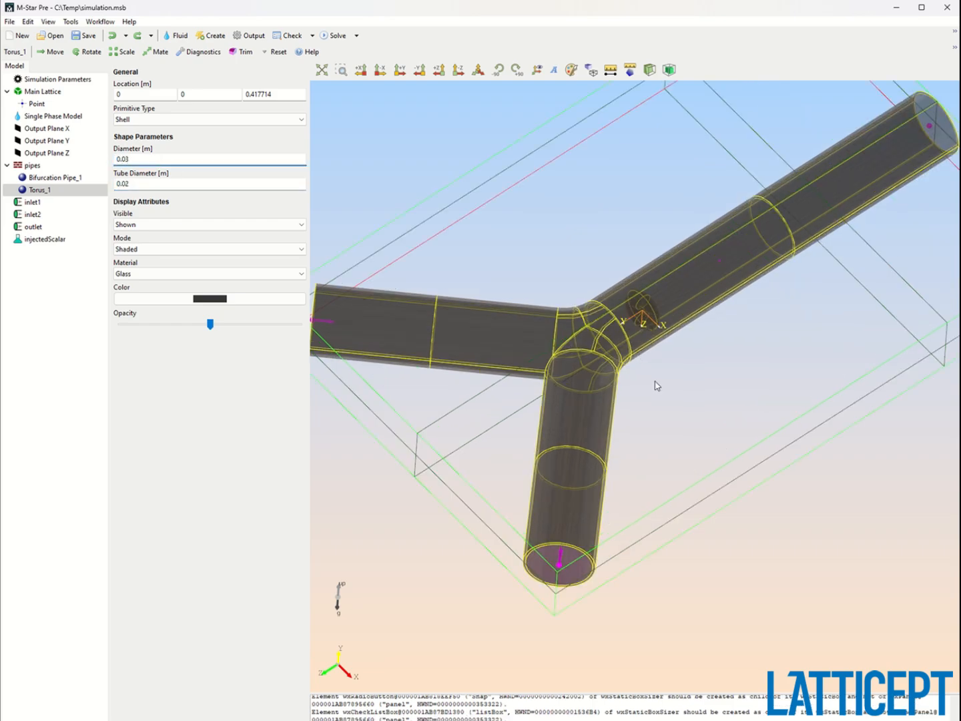
pyautogui.moveTo(657, 386); pyautogui.dragTo(596, 218)
pyautogui.scroll(2, 714, 399)
pyautogui.moveTo(633, 343); pyautogui.dragTo(657, 381)
pyautogui.doubleClick(172, 184)
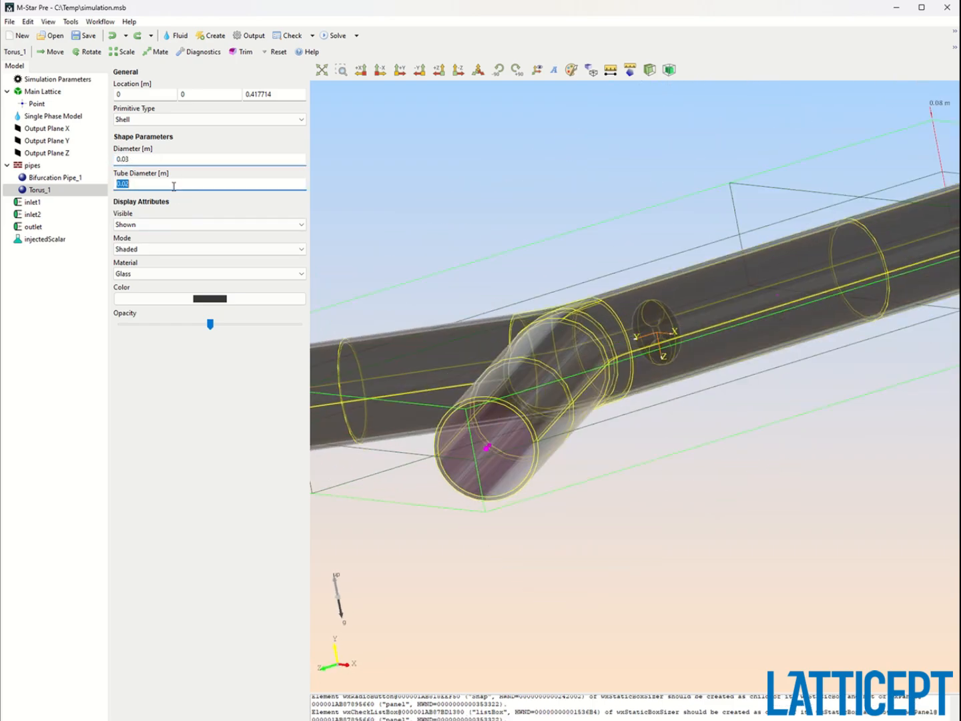
pyautogui.write('0.')
# Move the torus into the outlet branch near its end, about 0.18 m in X and 0.26 m in Z.
pyautogui.moveTo(454, 267); pyautogui.dragTo(512, 344)
pyautogui.scroll(-1, 492, 238)
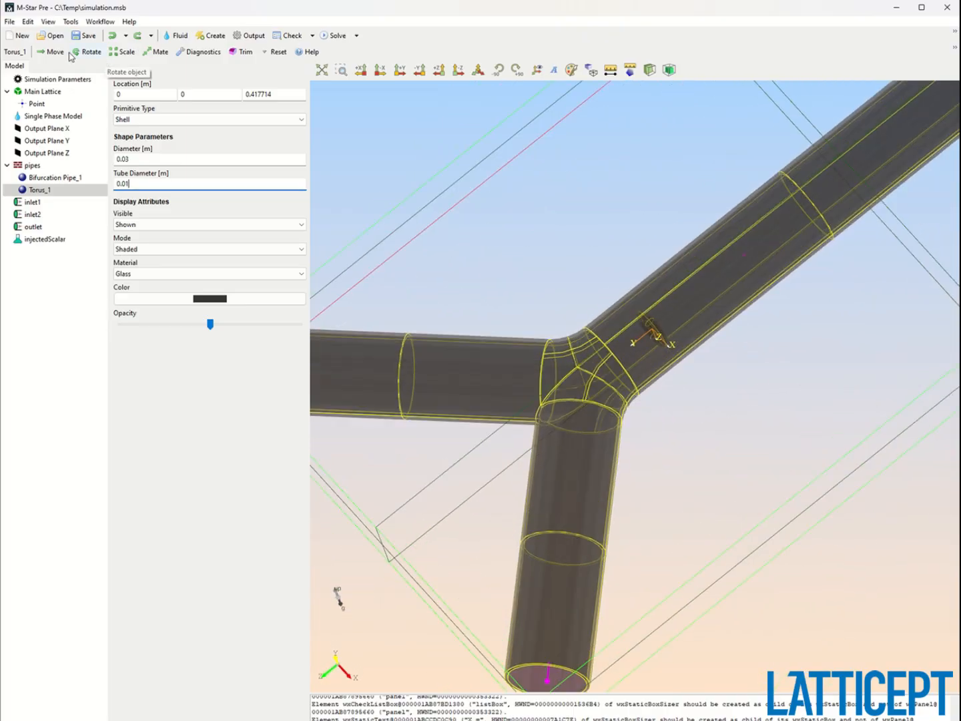
pyautogui.click(49, 51)
pyautogui.moveTo(647, 335); pyautogui.dragTo(622, 529)
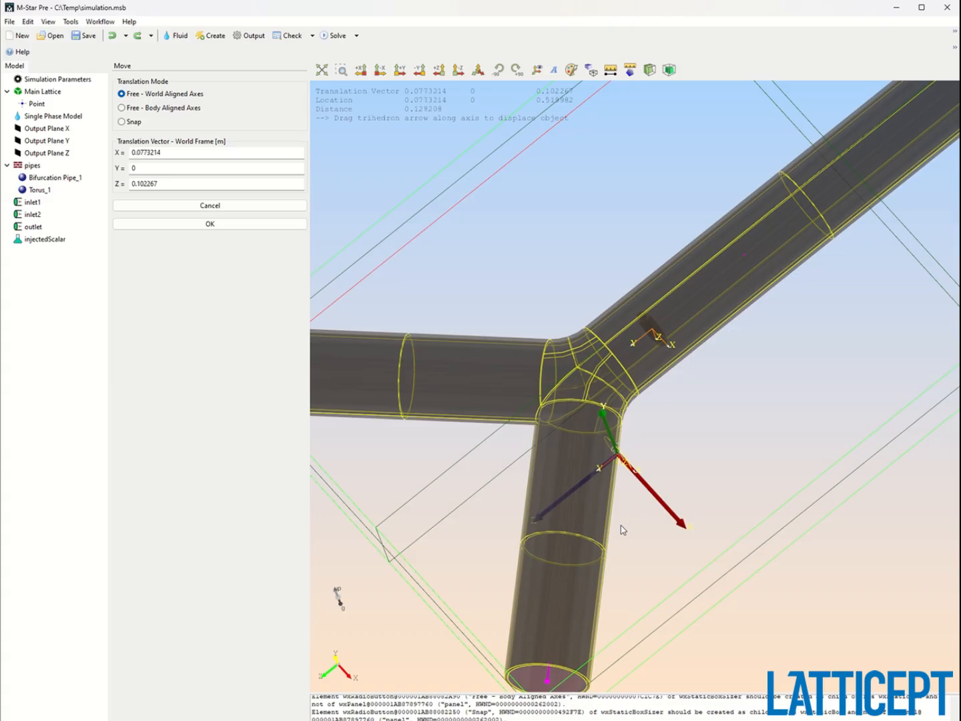
pyautogui.moveTo(568, 501); pyautogui.dragTo(523, 564)
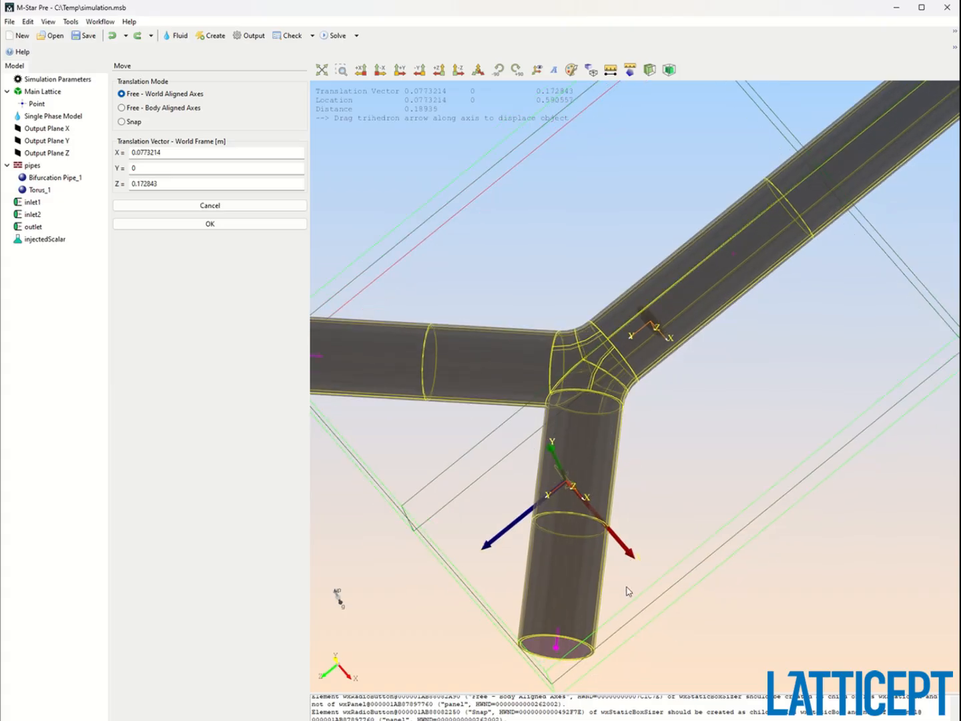
pyautogui.moveTo(604, 528); pyautogui.dragTo(658, 626)
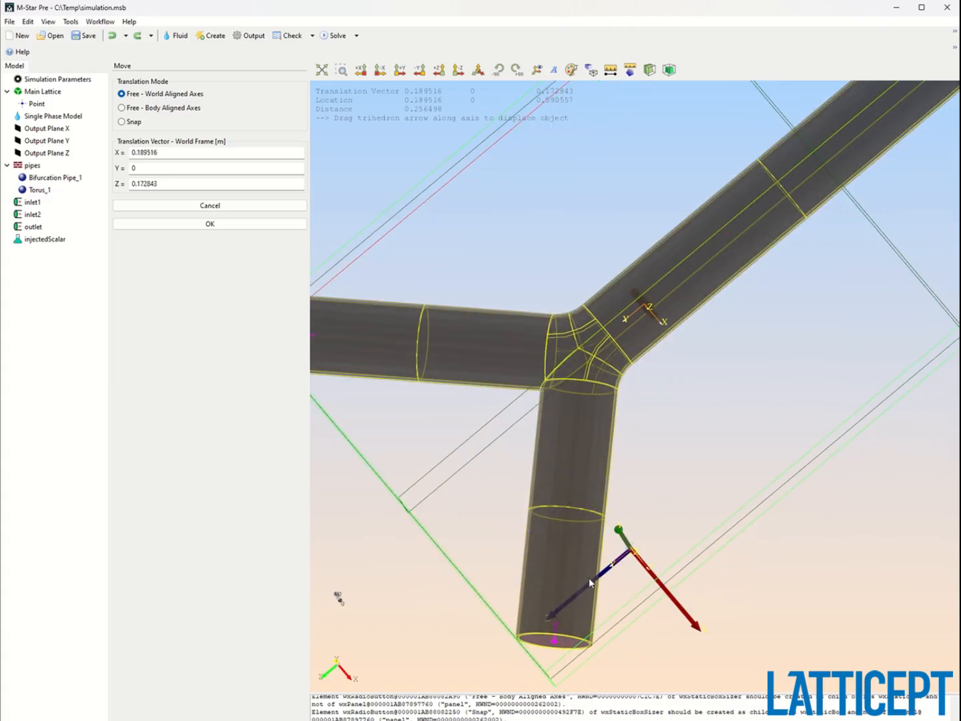
pyautogui.moveTo(586, 587); pyautogui.dragTo(593, 644)
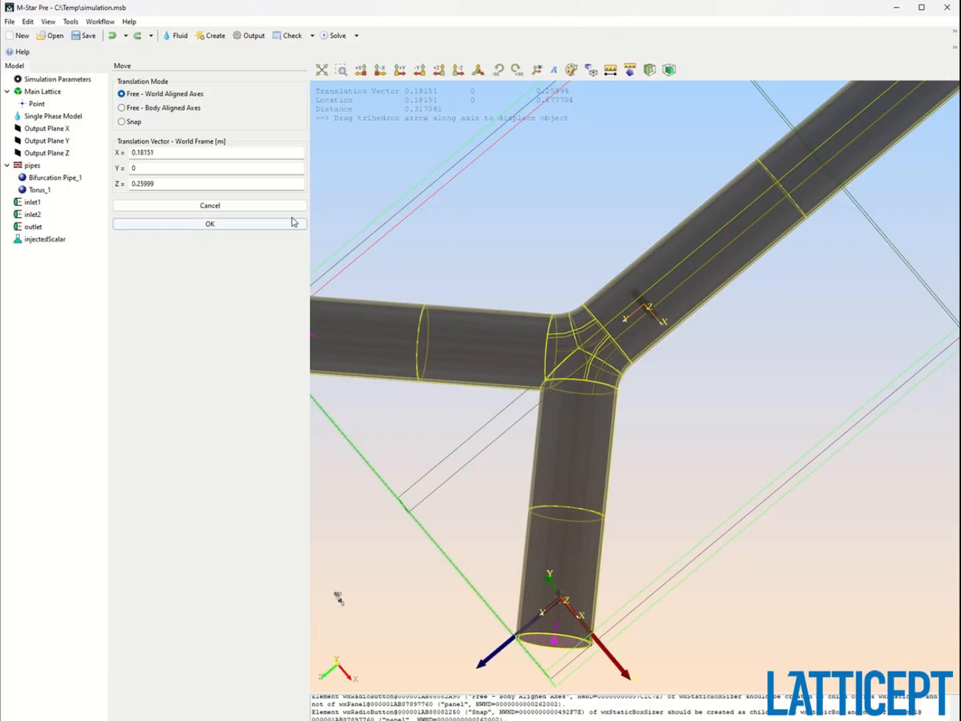
pyautogui.click(246, 228)
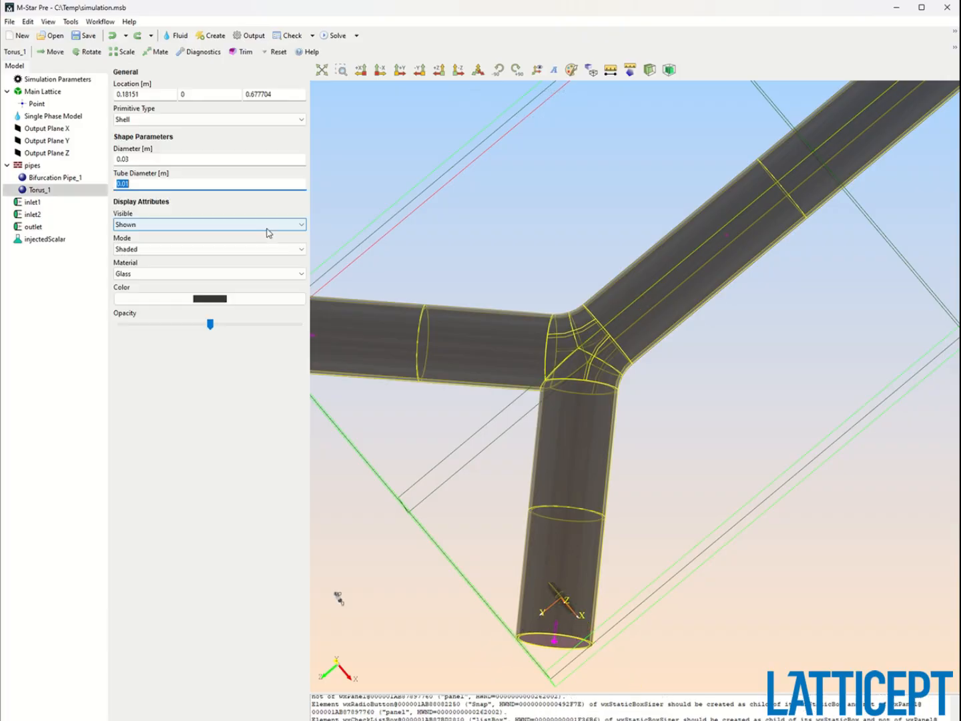
# Rotate the torus 45 degrees about the Y axis to align it with the outlet pipe.
pyautogui.click(89, 54)
pyautogui.click(176, 214)
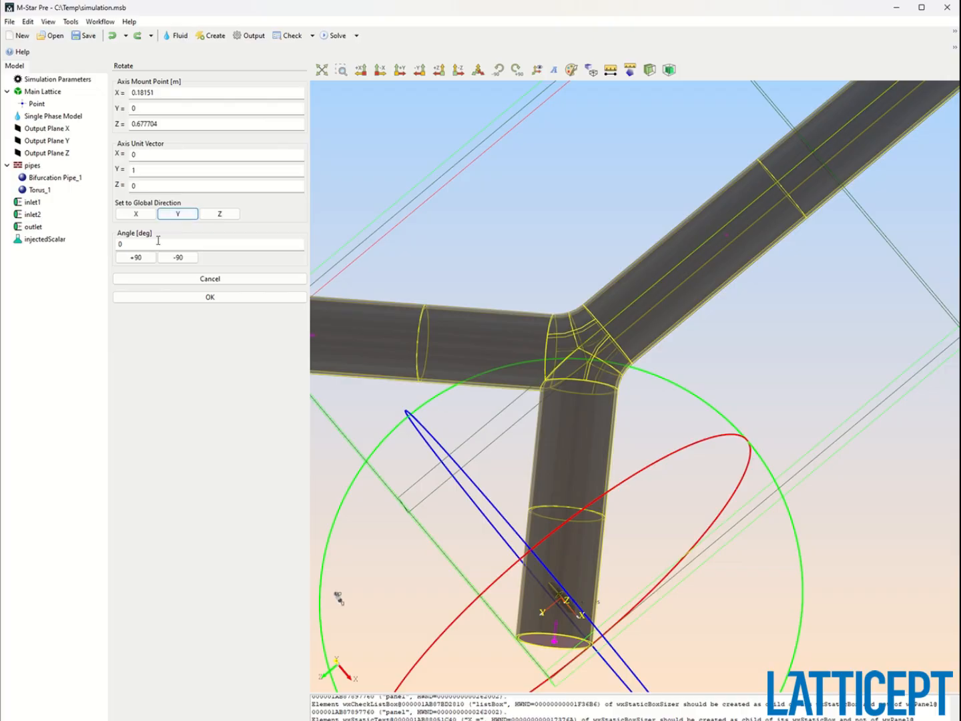
pyautogui.doubleClick(158, 242)
pyautogui.write('45')
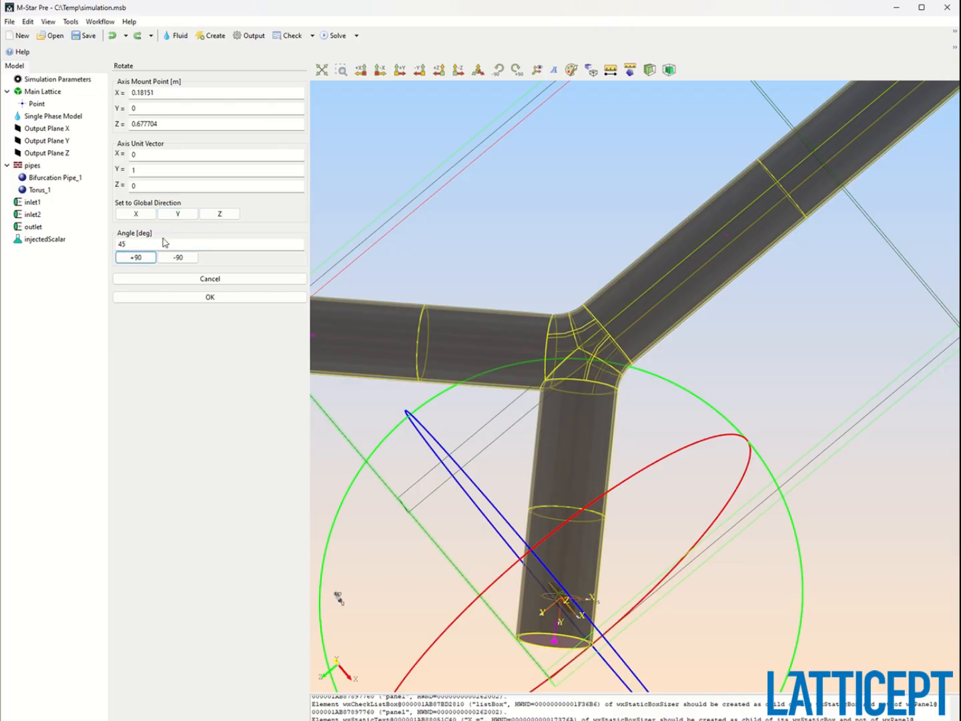
pyautogui.click(210, 297)
pyautogui.moveTo(600, 400); pyautogui.dragTo(470, 593)
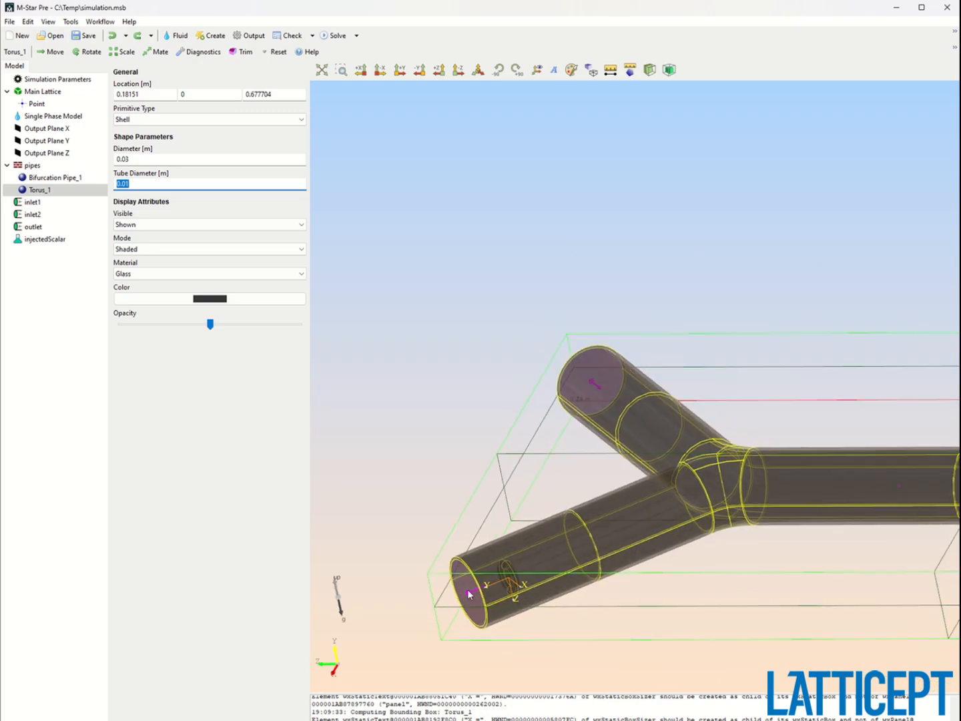
# Duplicate the torus ring.
pyautogui.moveTo(660, 490); pyautogui.dragTo(515, 528)
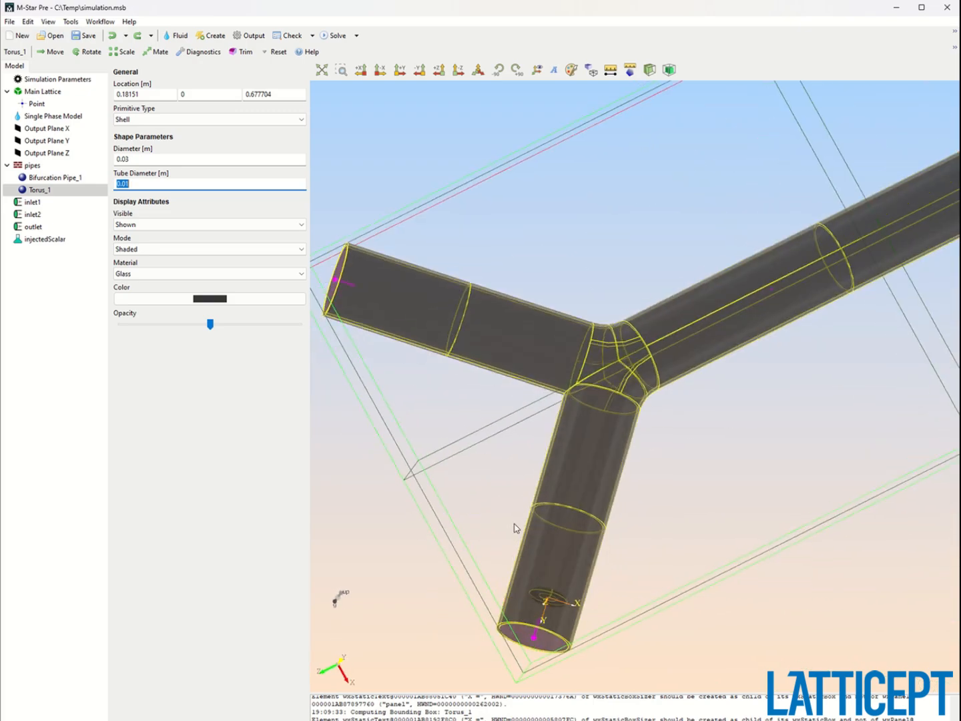
pyautogui.rightClick(62, 189)
pyautogui.click(100, 252)
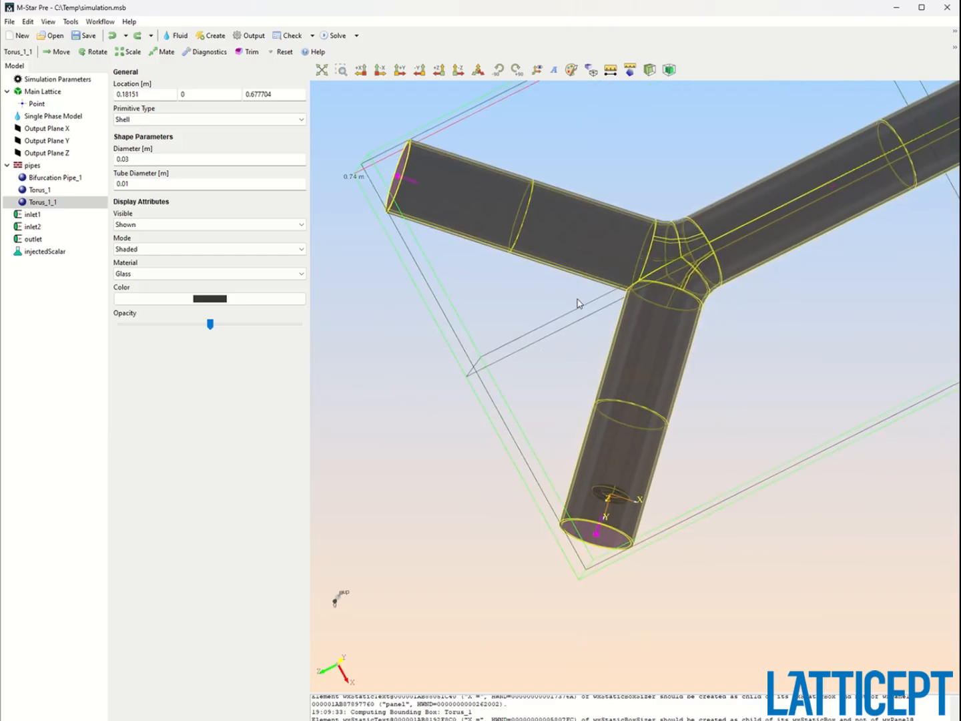
# Move the torus copy about -0.36 m along X into the other inlet branch near its end.
pyautogui.click(61, 51)
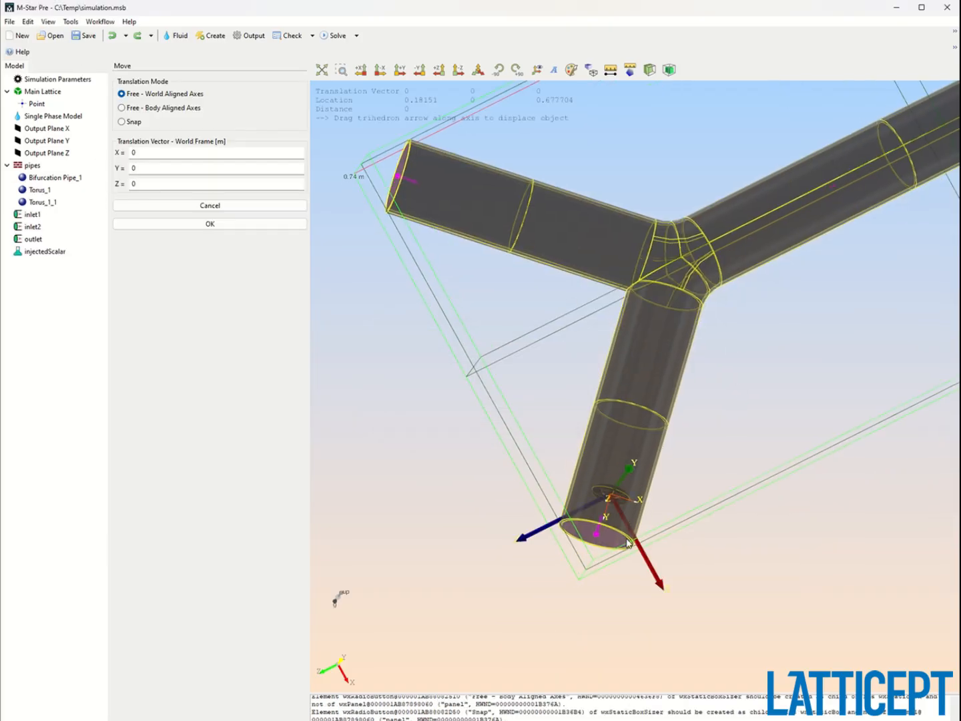
pyautogui.moveTo(638, 542); pyautogui.dragTo(496, 213)
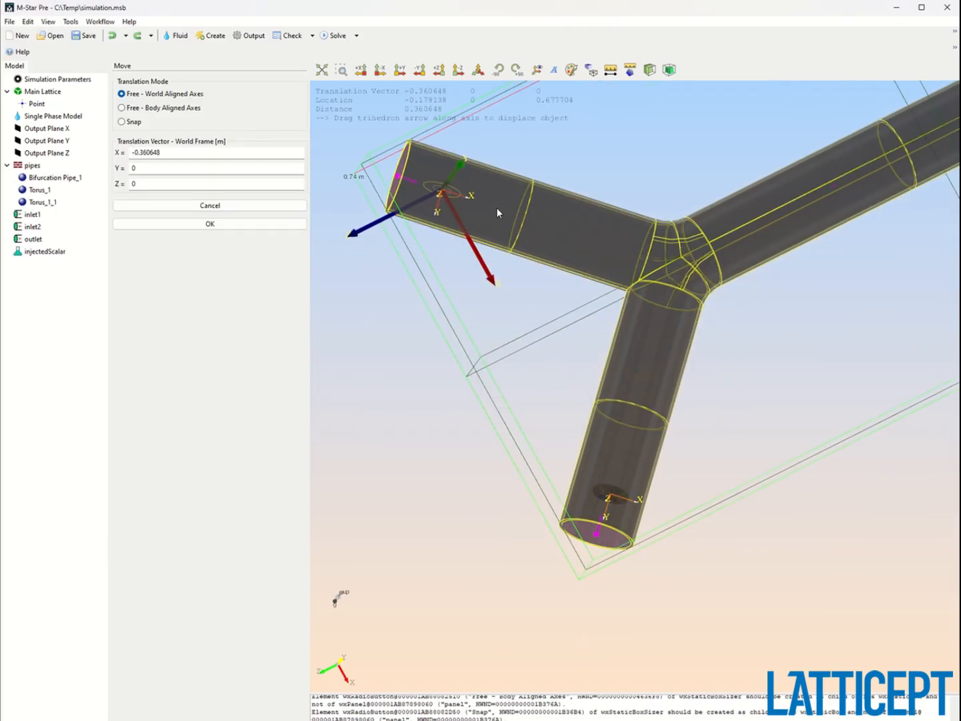
pyautogui.click(163, 223)
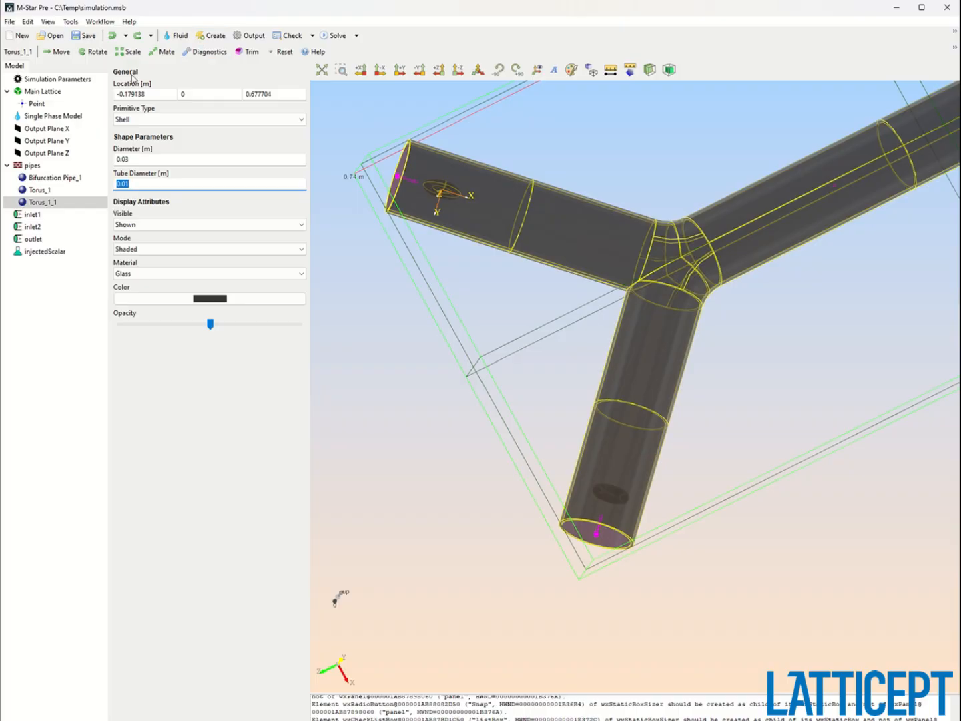
# Rotate the torus copy 180 degrees about the Z axis.
pyautogui.click(99, 52)
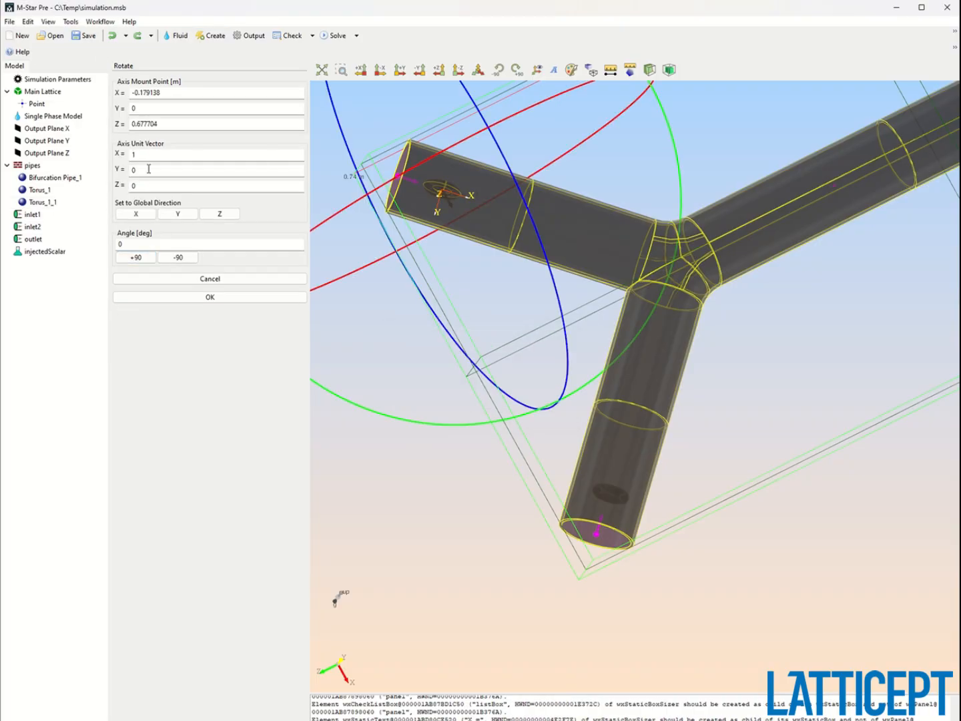
pyautogui.click(216, 214)
pyautogui.doubleClick(180, 246)
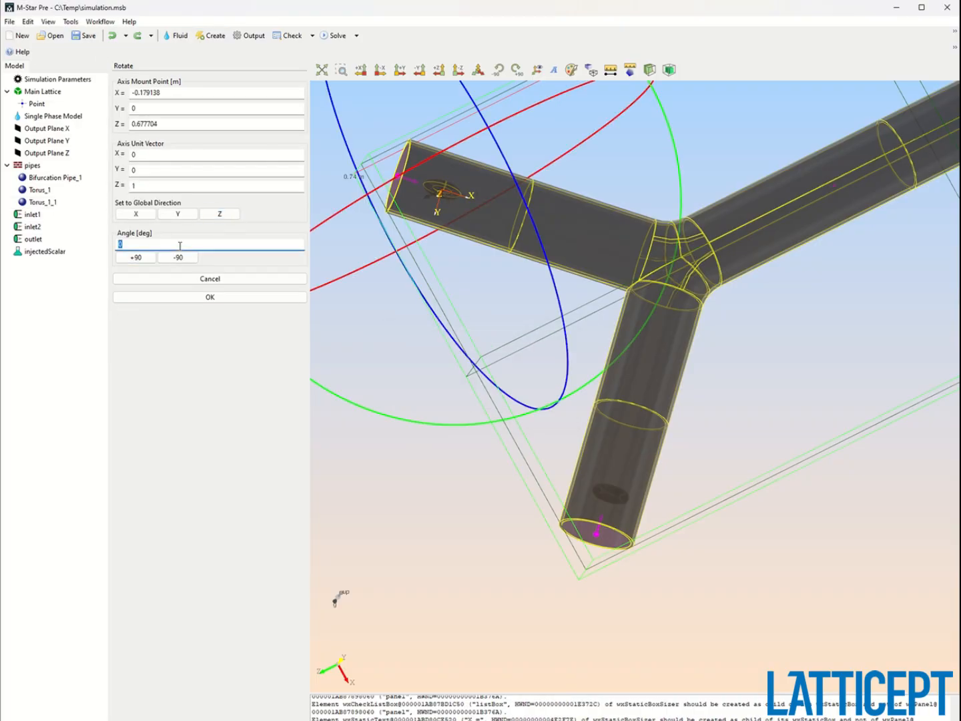
pyautogui.press('Tab')
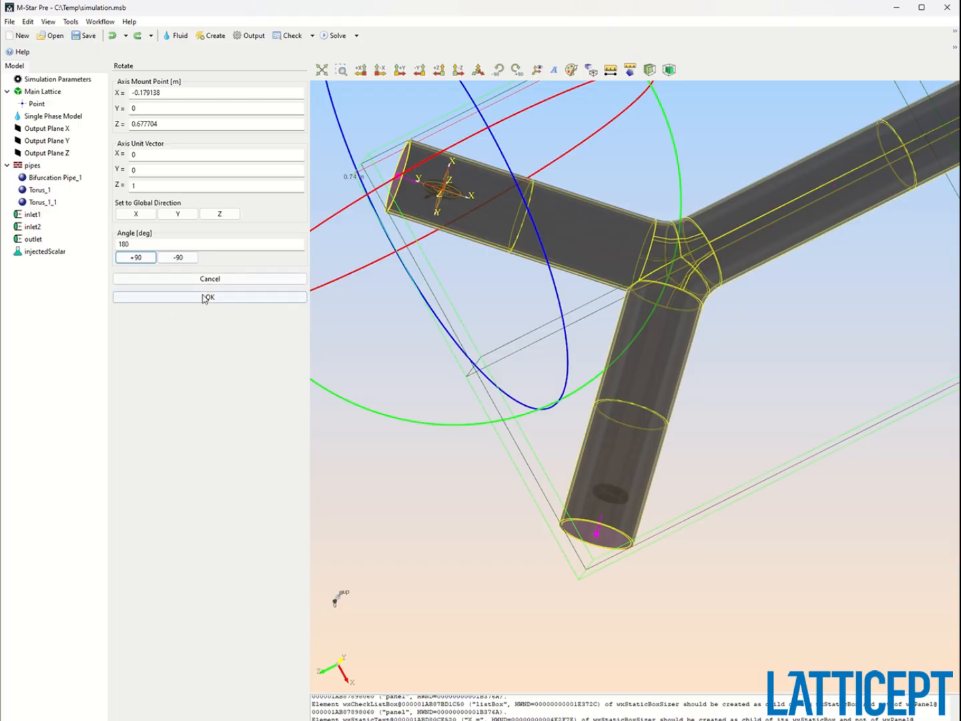
pyautogui.click(135, 257)
pyautogui.click(209, 297)
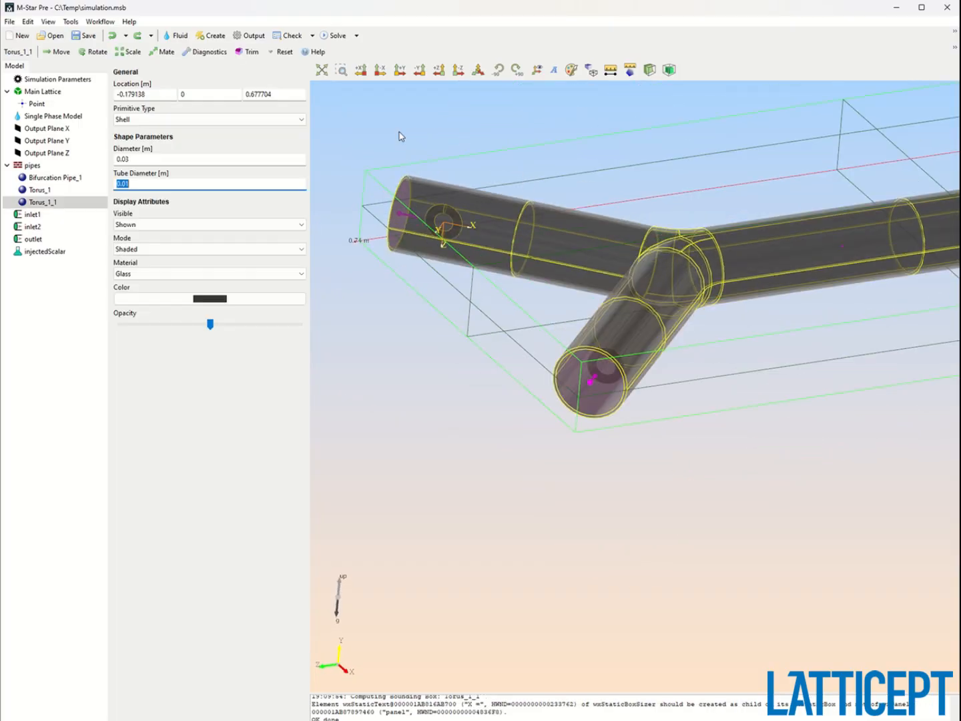
# Try rotating the torus copy 90 degrees about the Y axis.
pyautogui.click(96, 53)
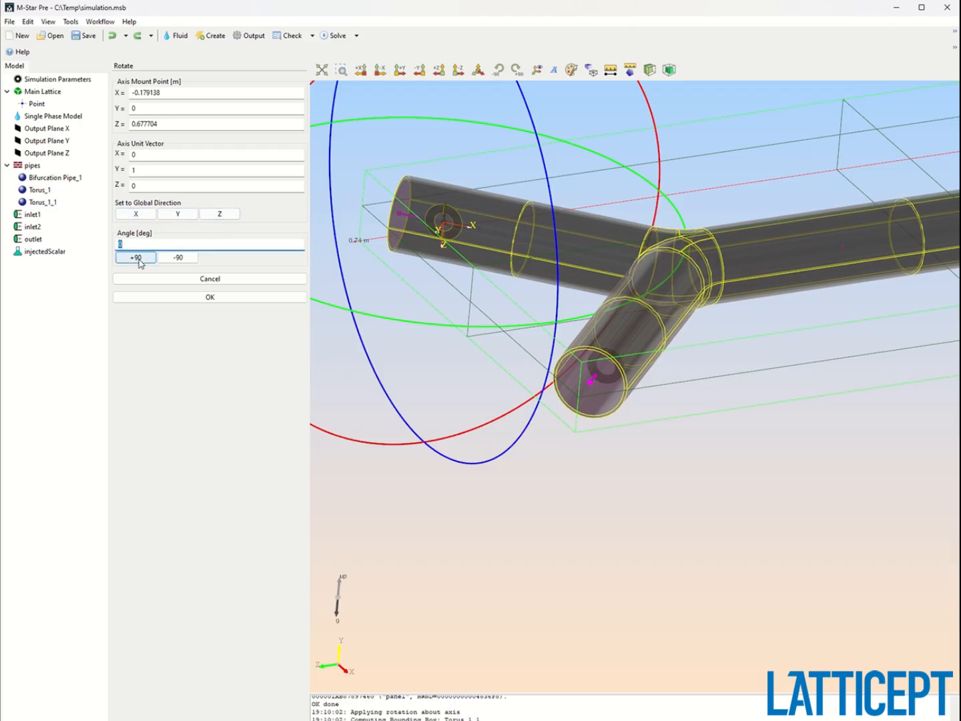
pyautogui.click(136, 257)
pyautogui.click(209, 297)
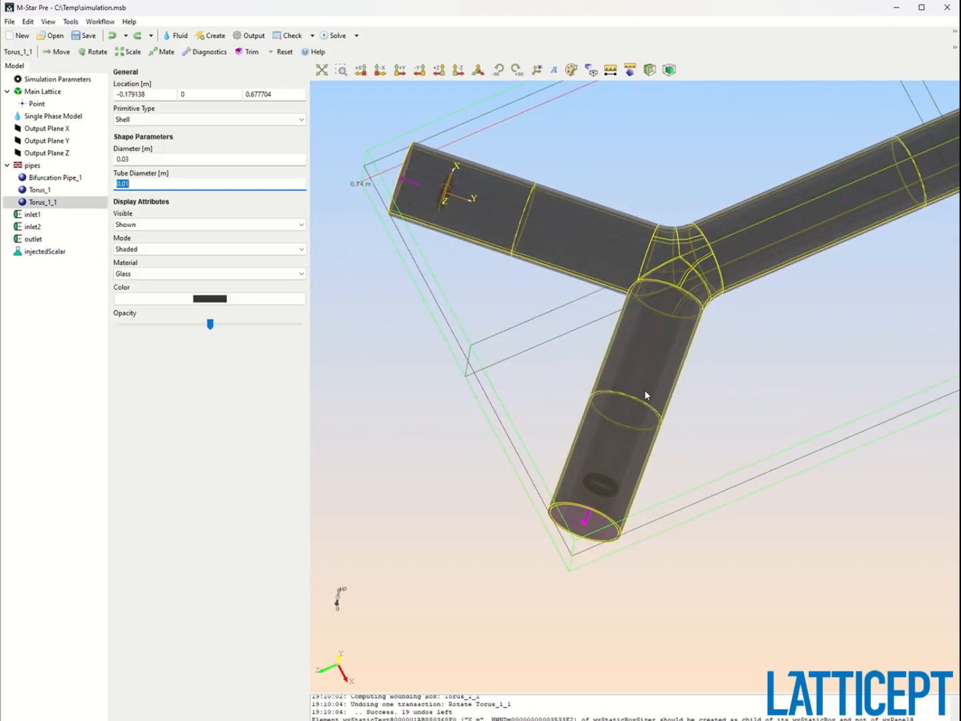
# Save the model and launch the solver, confirming overwrite of the existing case files.
pyautogui.click(83, 36)
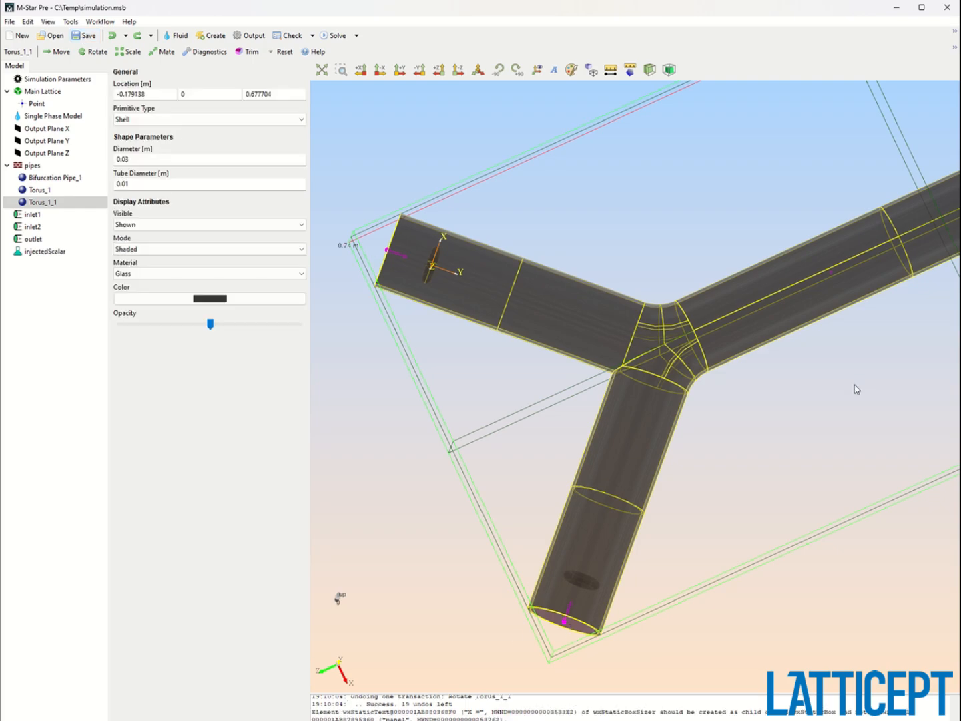
pyautogui.scroll(-5, 735, 414)
pyautogui.scroll(-3, 736, 376)
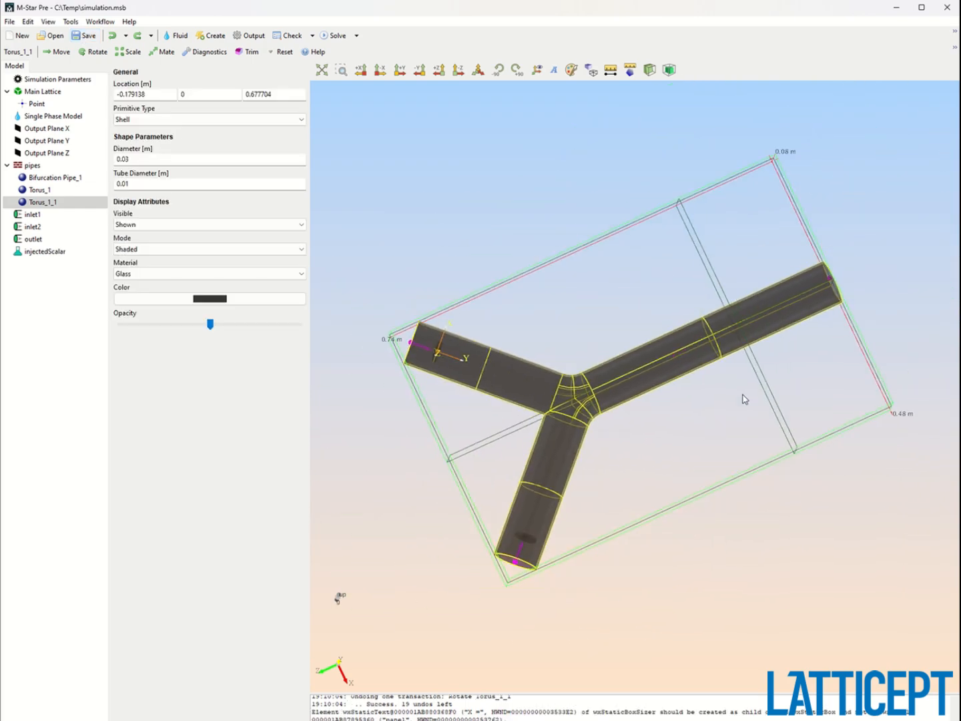
pyautogui.moveTo(745, 399); pyautogui.dragTo(742, 350)
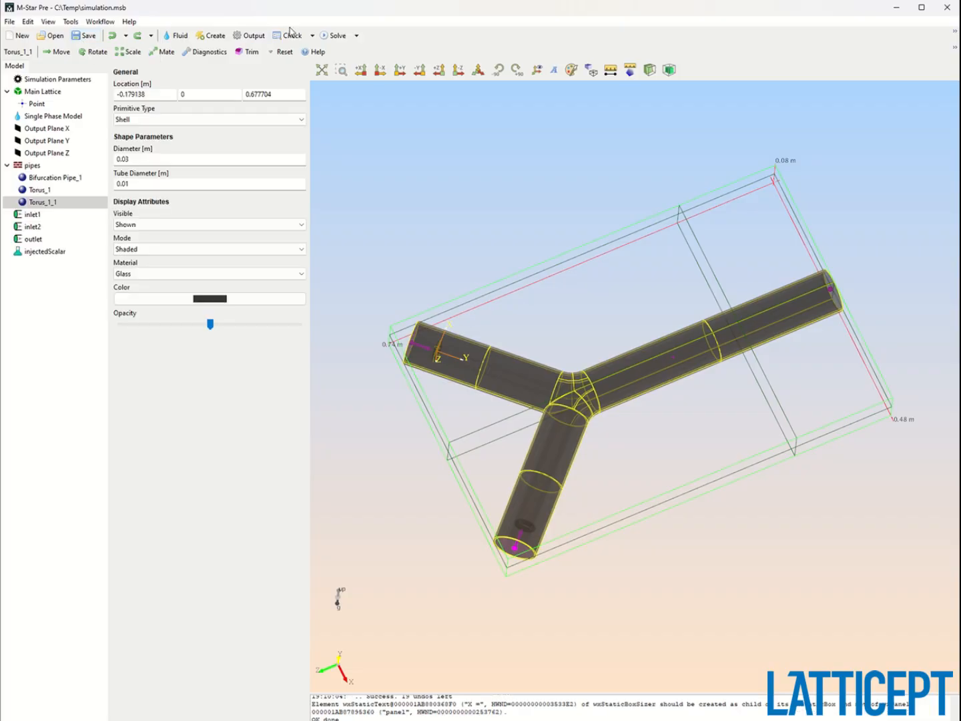
pyautogui.click(334, 35)
pyautogui.press('Return')
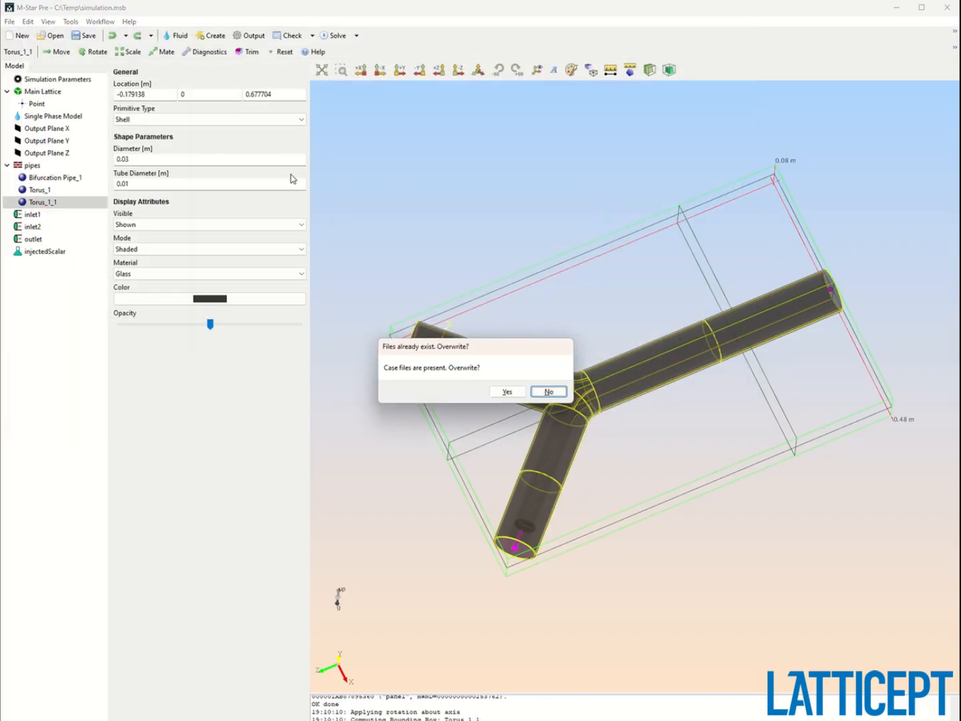
pyautogui.press('Return')
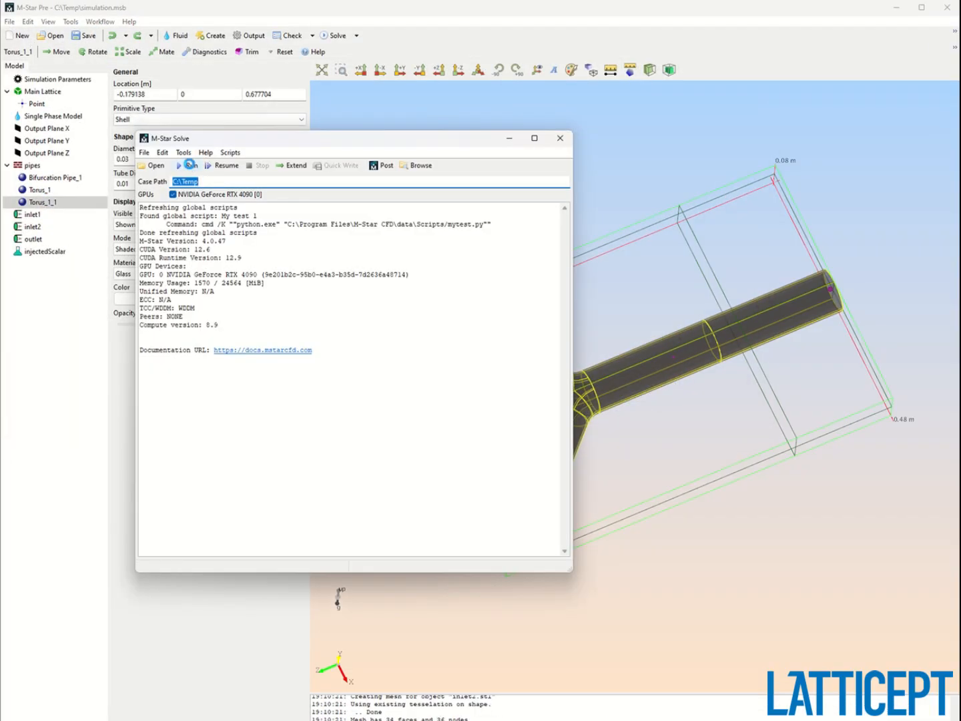
# Run the simulation in the solver window.
pyautogui.click(190, 165)
pyautogui.click(424, 359)
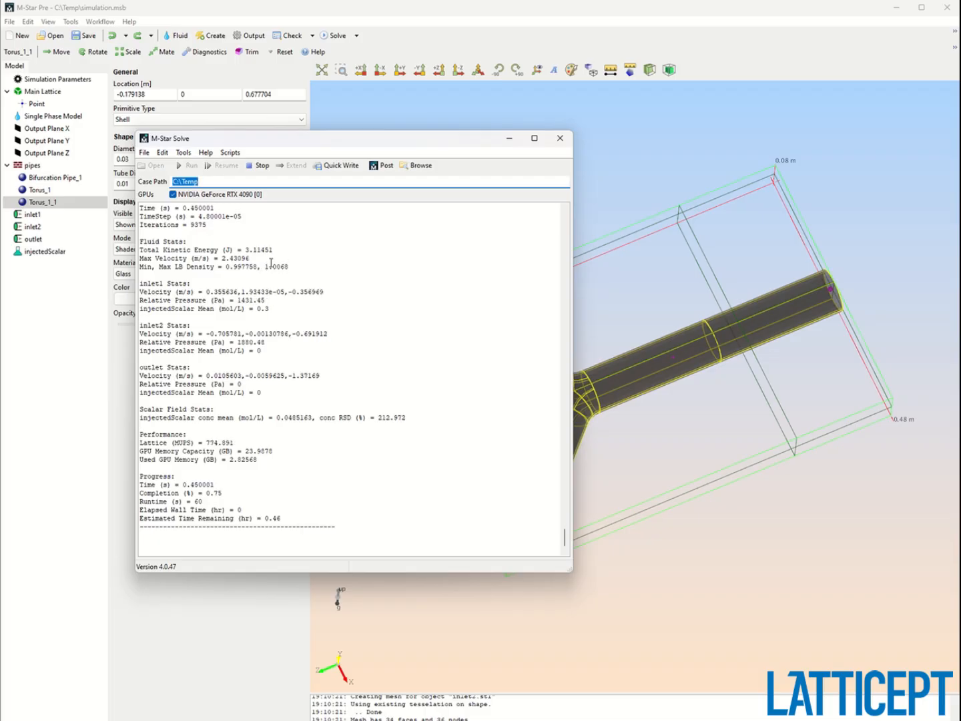
pyautogui.moveTo(293, 267); pyautogui.dragTo(158, 271)
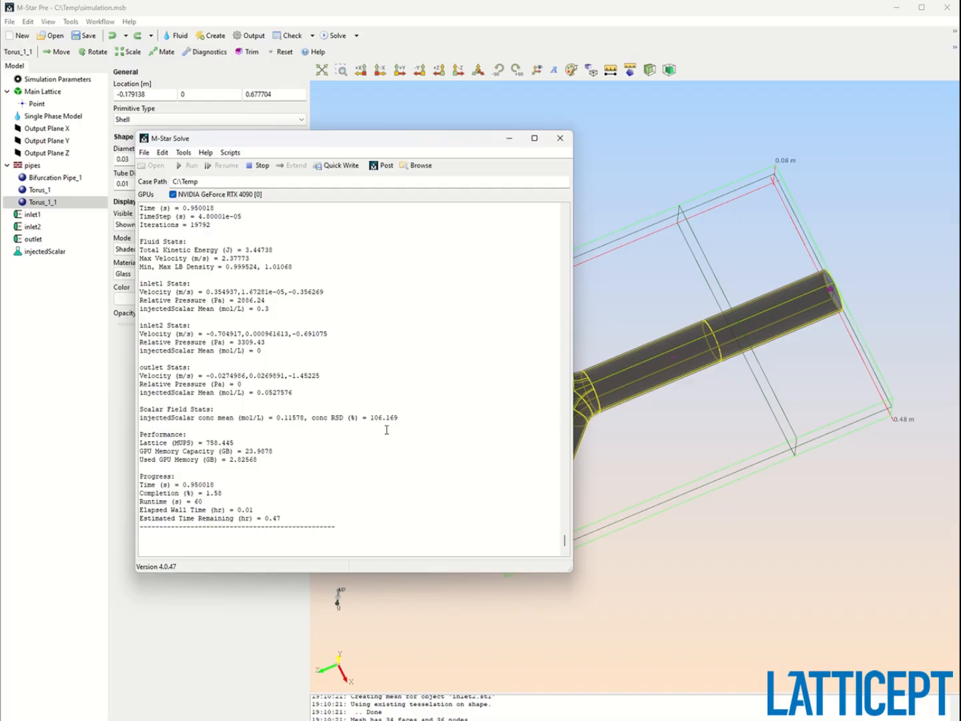
# Open the results in post-processing and adjust the velocity slice's color opacity map.
pyautogui.click(381, 168)
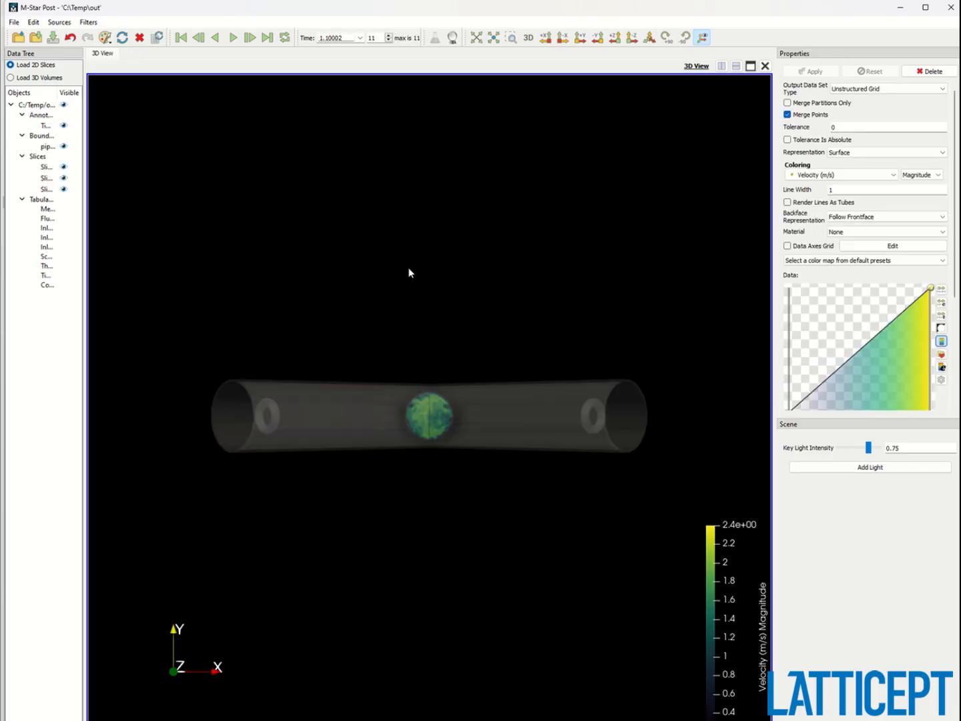
pyautogui.moveTo(394, 350); pyautogui.dragTo(358, 453)
pyautogui.moveTo(388, 441); pyautogui.dragTo(428, 392, button='middle')
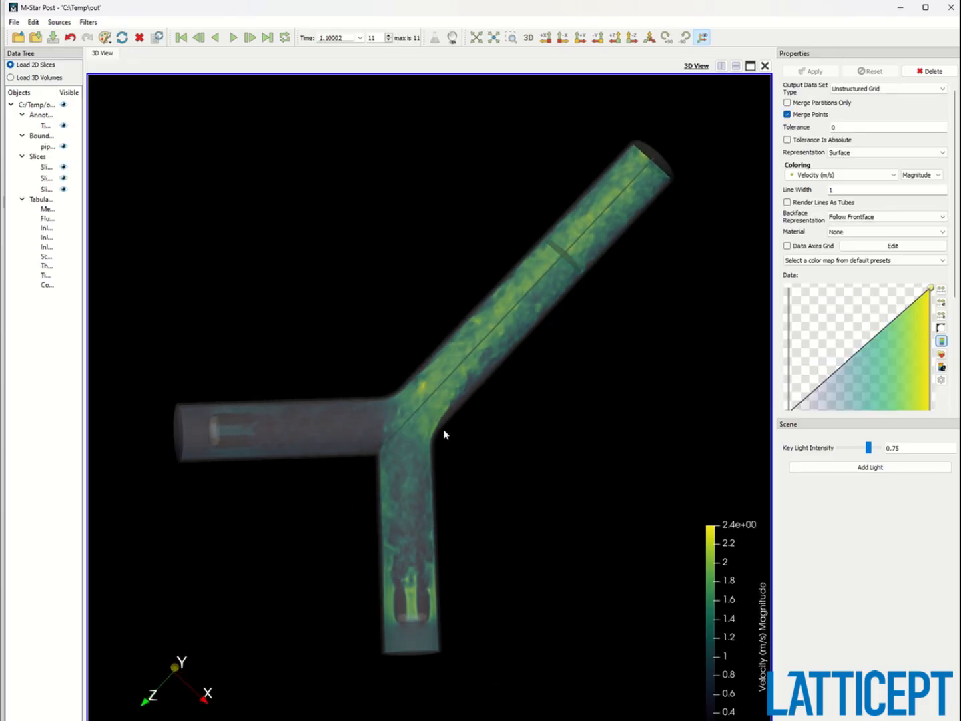
pyautogui.scroll(5, 460, 523)
pyautogui.click(801, 407)
pyautogui.moveTo(801, 407); pyautogui.dragTo(801, 299)
# Apply the Cool to Warm (Extended) color map preset to the velocity slice.
pyautogui.scroll(-5, 510, 459)
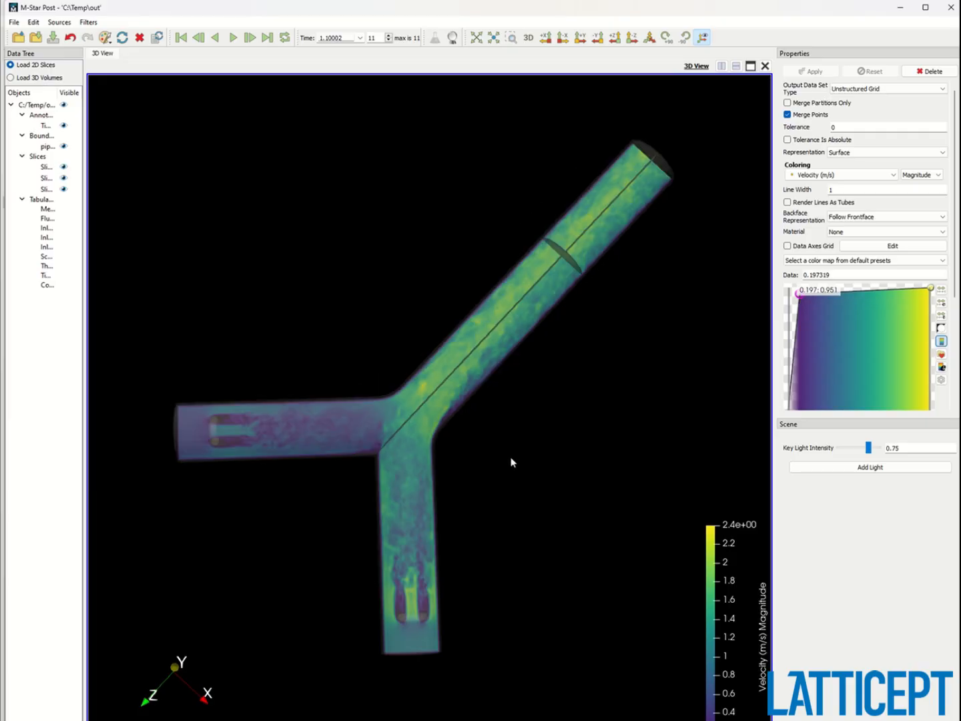
pyautogui.scroll(2, 417, 598)
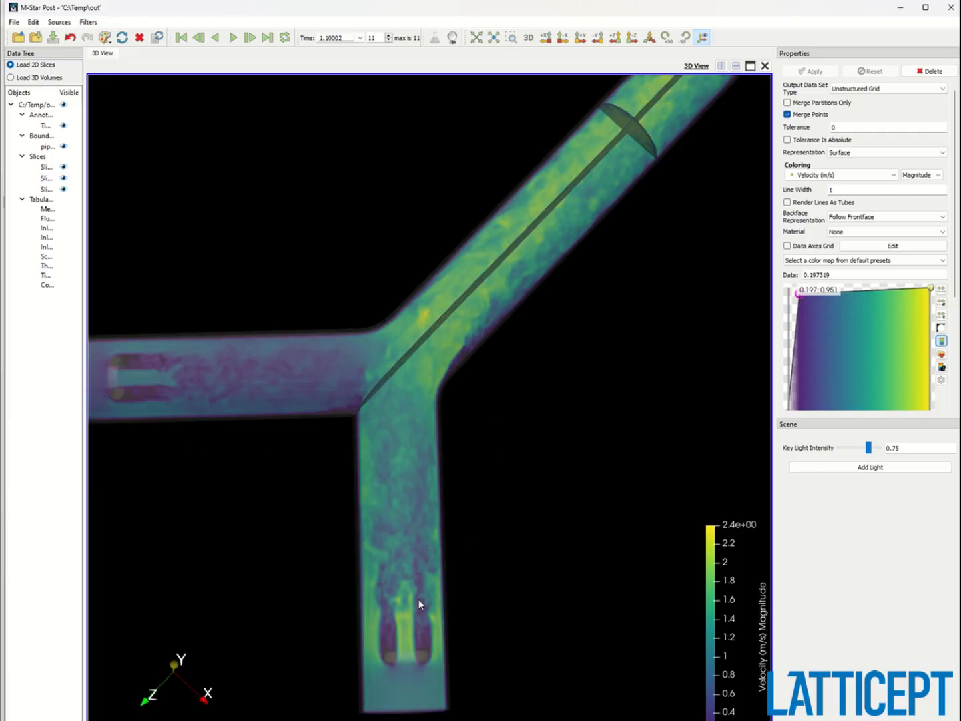
pyautogui.moveTo(418, 600); pyautogui.dragTo(432, 522, button='middle')
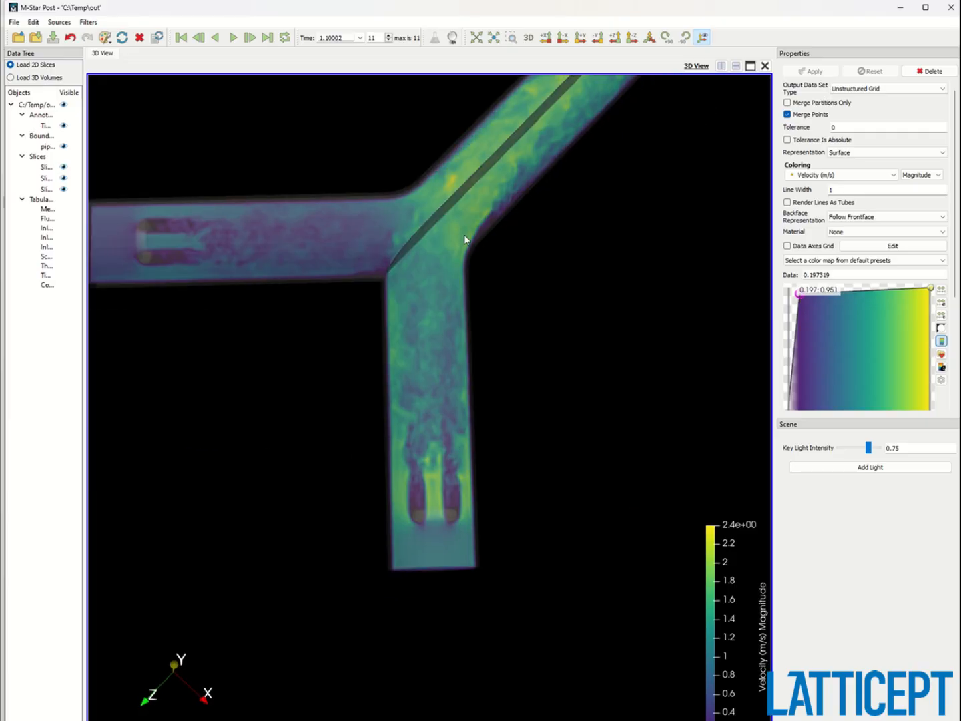
pyautogui.moveTo(465, 236); pyautogui.dragTo(333, 496, button='middle')
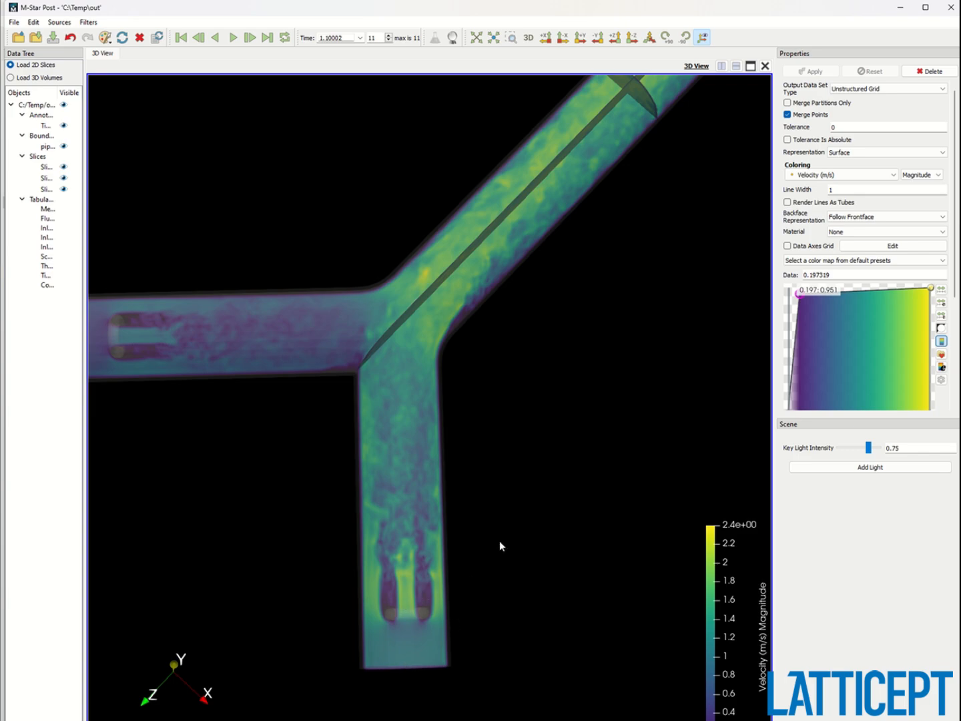
pyautogui.moveTo(484, 482); pyautogui.dragTo(235, 532)
pyautogui.moveTo(449, 506); pyautogui.dragTo(490, 458)
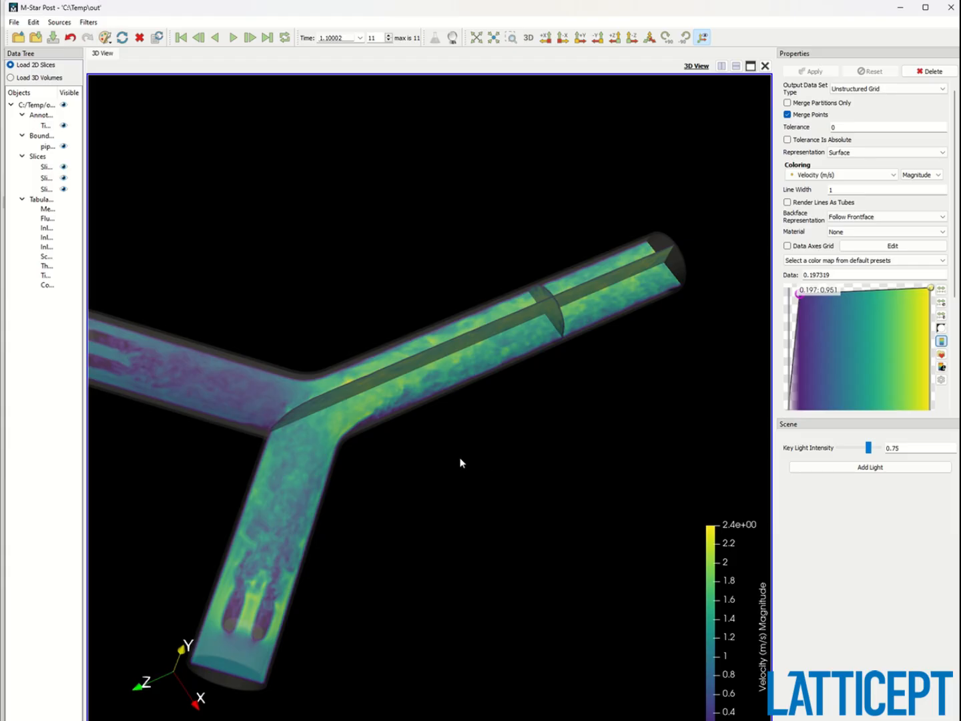
pyautogui.moveTo(460, 459); pyautogui.dragTo(538, 415, button='middle')
pyautogui.click(850, 260)
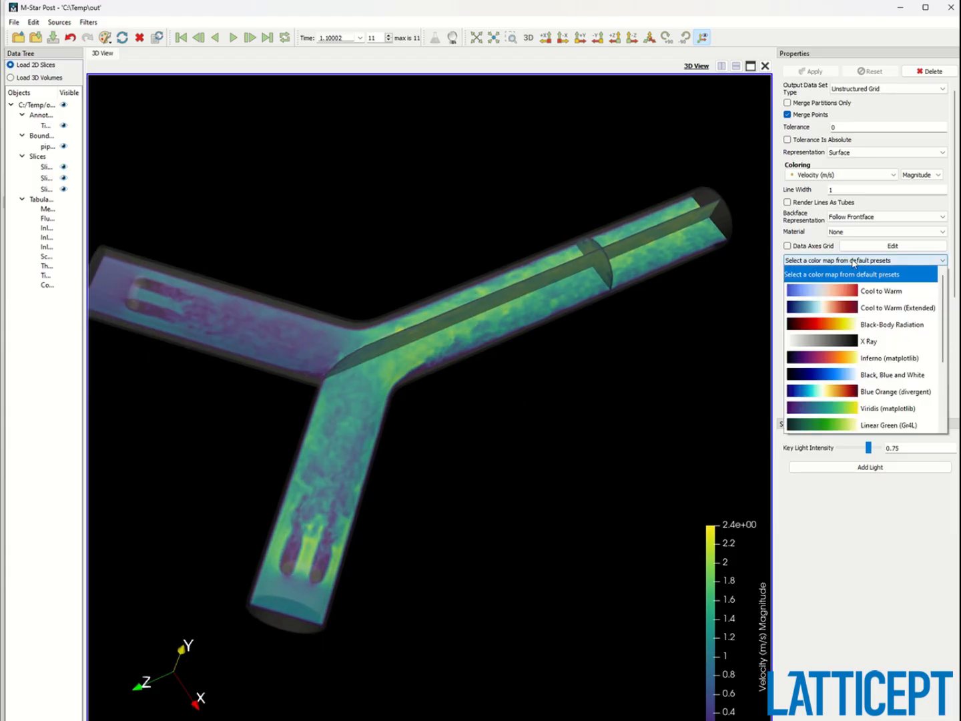
pyautogui.click(881, 308)
pyautogui.moveTo(568, 334); pyautogui.dragTo(360, 286)
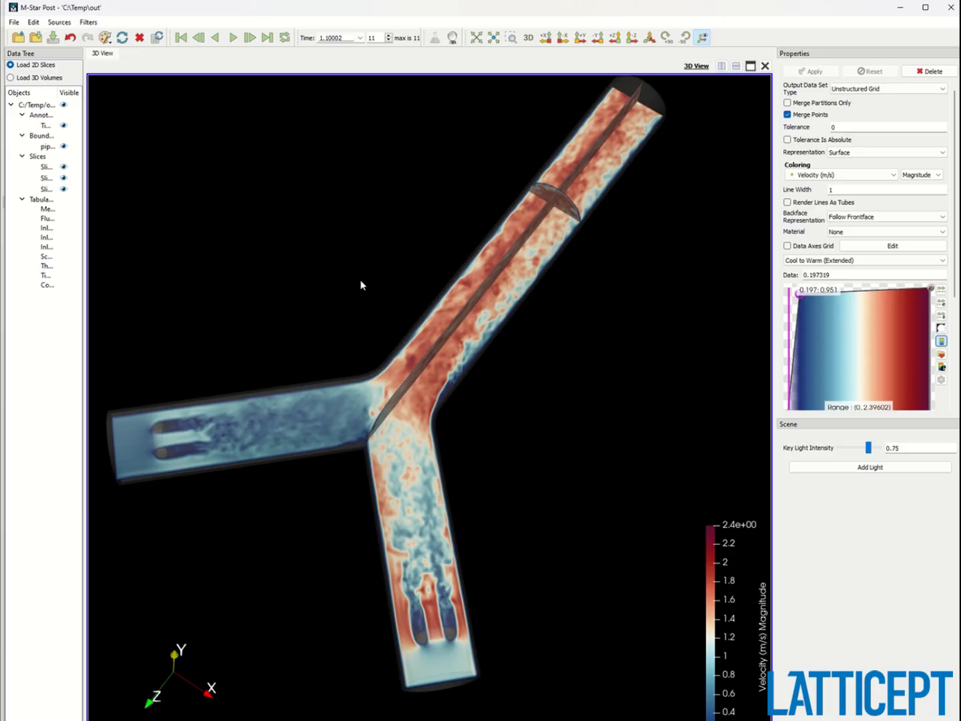
# Color the second slice by injectedScalar concentration and adjust its opacity map.
pyautogui.click(48, 179)
pyautogui.click(841, 175)
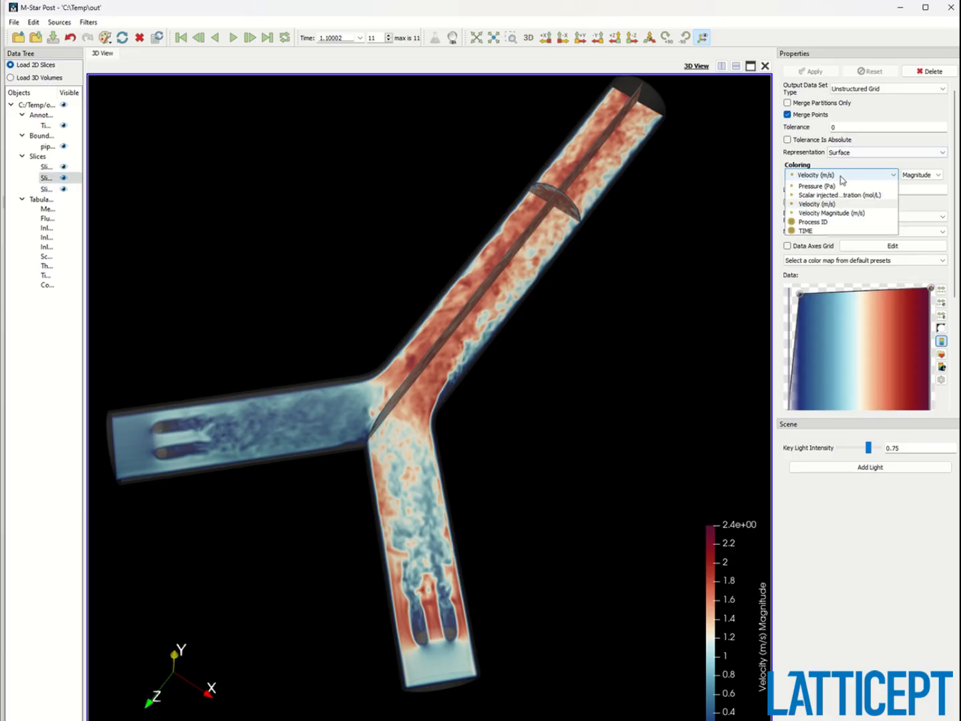
pyautogui.click(842, 204)
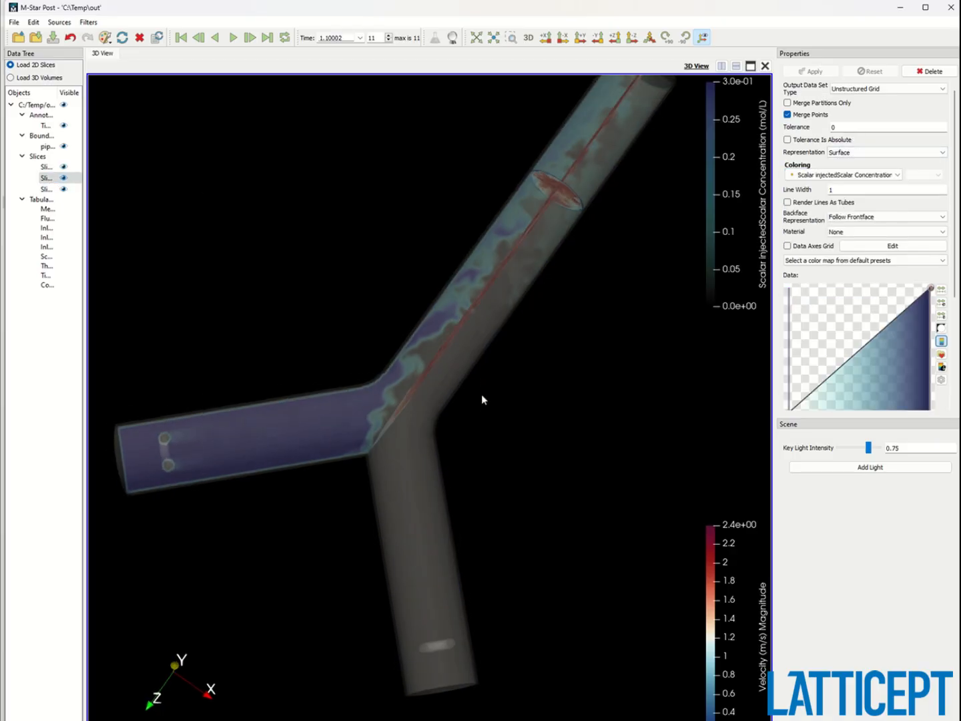
pyautogui.moveTo(838, 380); pyautogui.dragTo(809, 288)
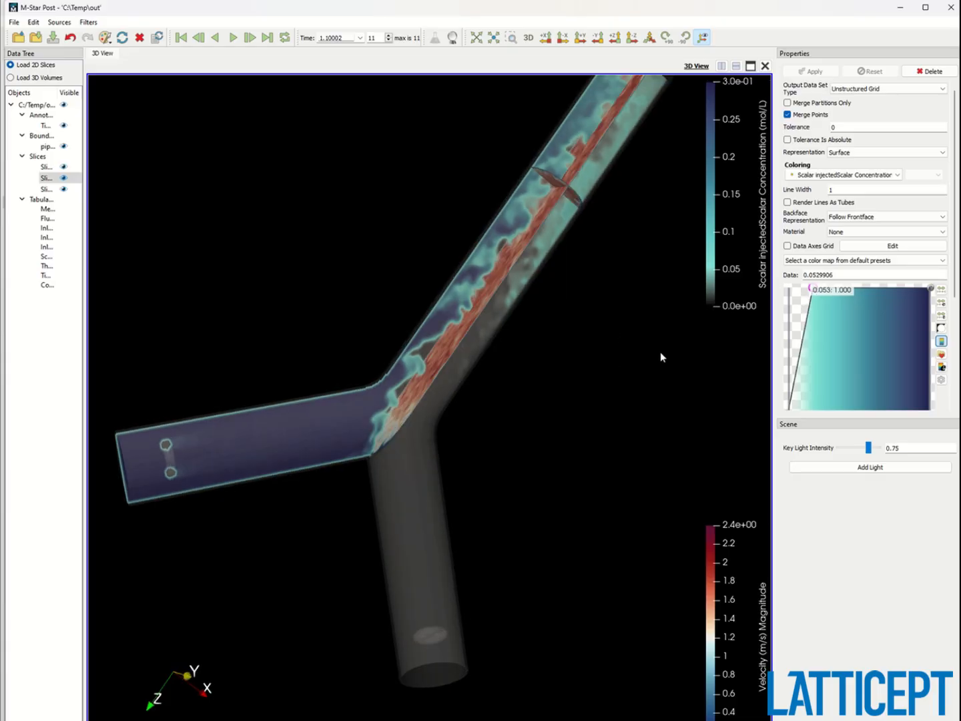
# Orient the view along an axis and play the scalar results through time.
pyautogui.moveTo(660, 351); pyautogui.dragTo(594, 346)
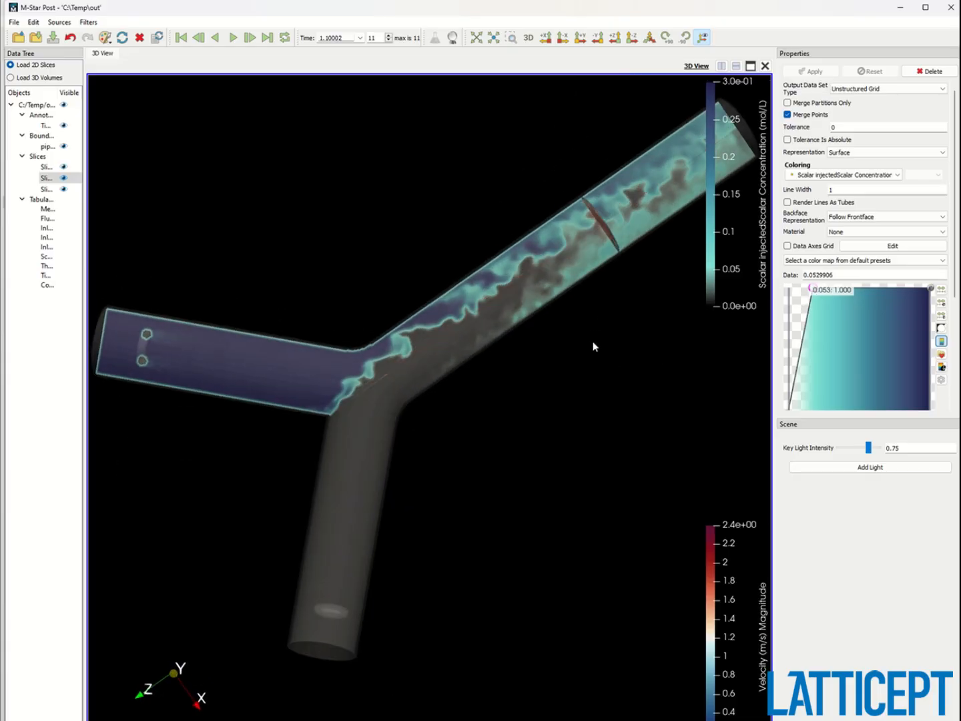
pyautogui.click(601, 40)
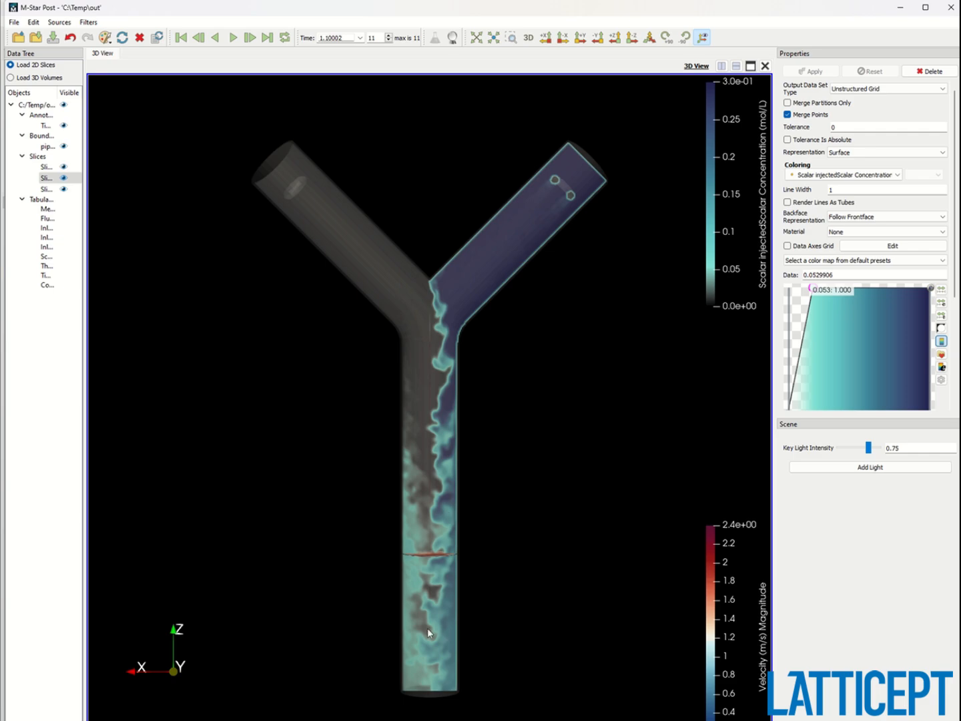
pyautogui.click(156, 39)
pyautogui.click(180, 38)
pyautogui.click(232, 37)
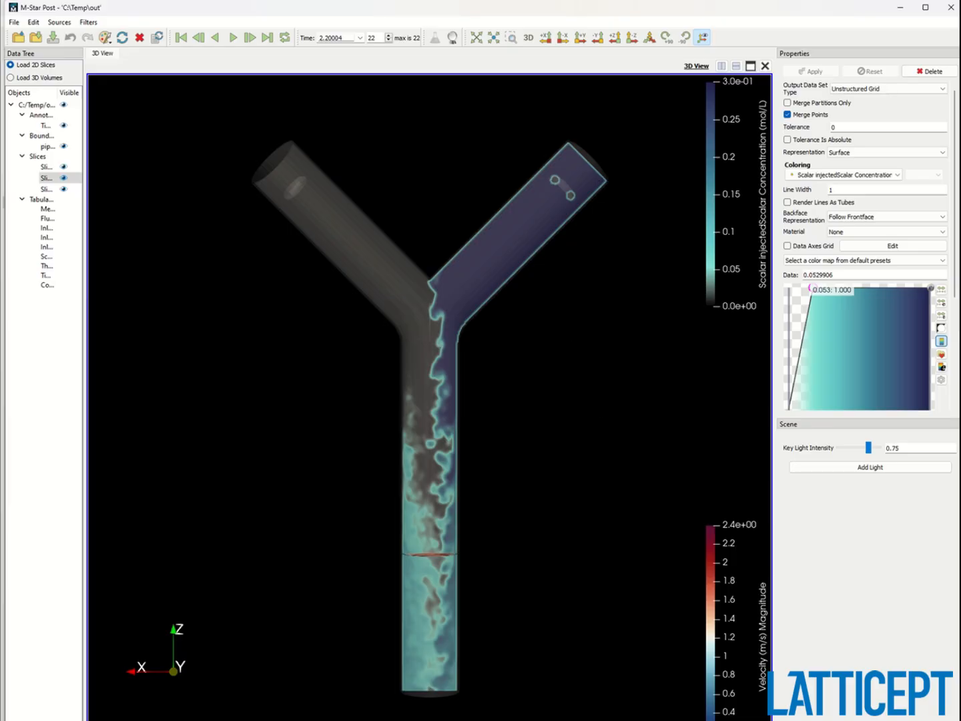
# Close the post-processor and stop the running solver.
pyautogui.click(951, 8)
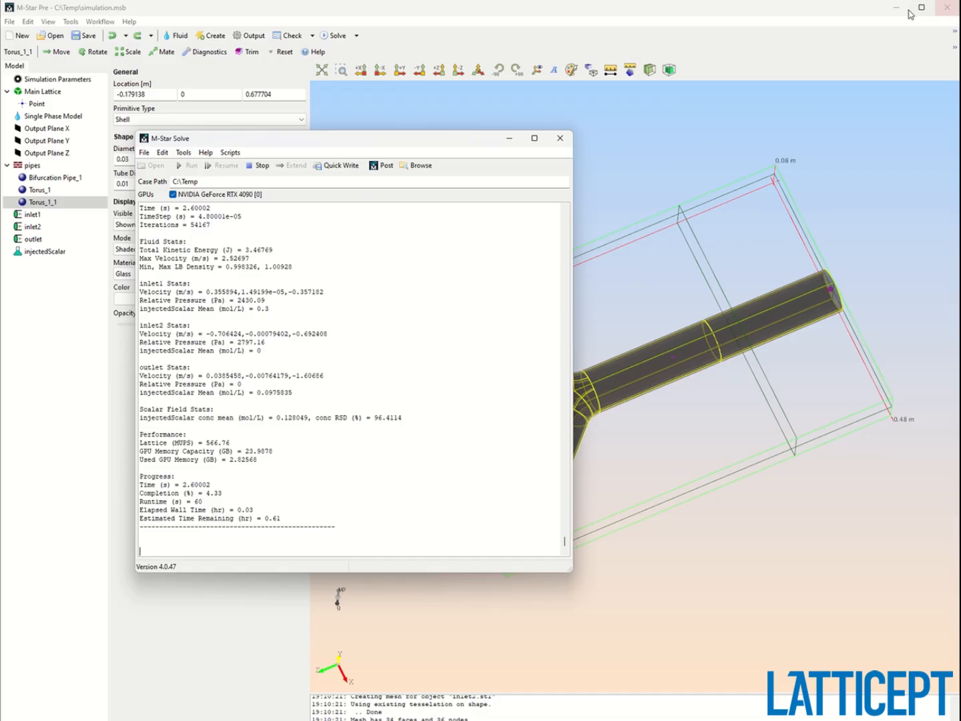
pyautogui.click(262, 166)
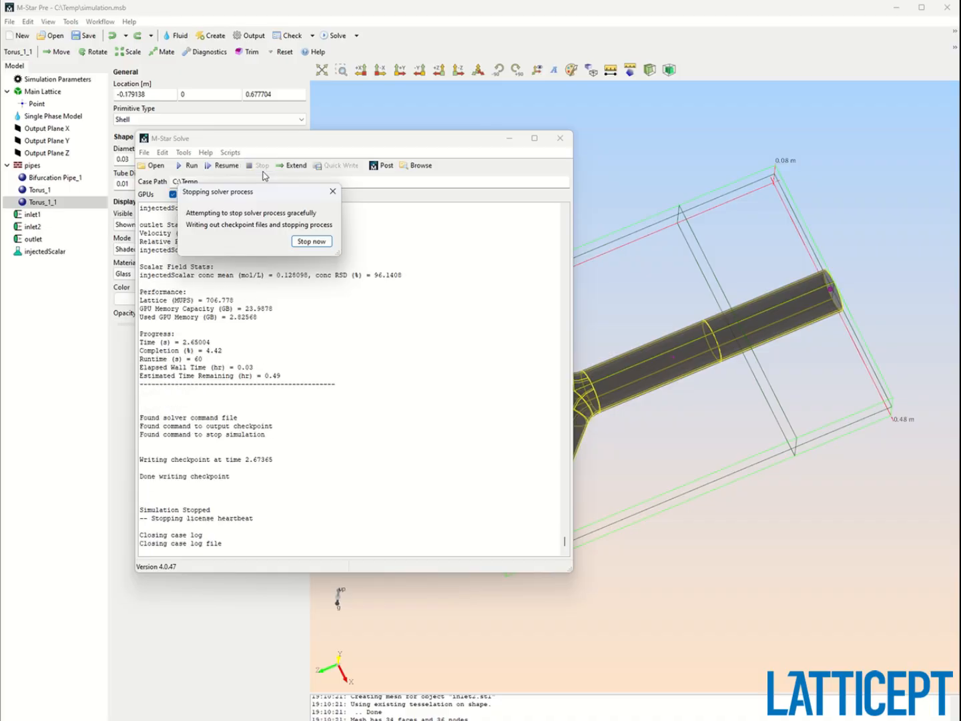
# Close the solver window and add a parametric Twist Element from the Miscellaneous geometry library to the pipes group.
pyautogui.click(562, 146)
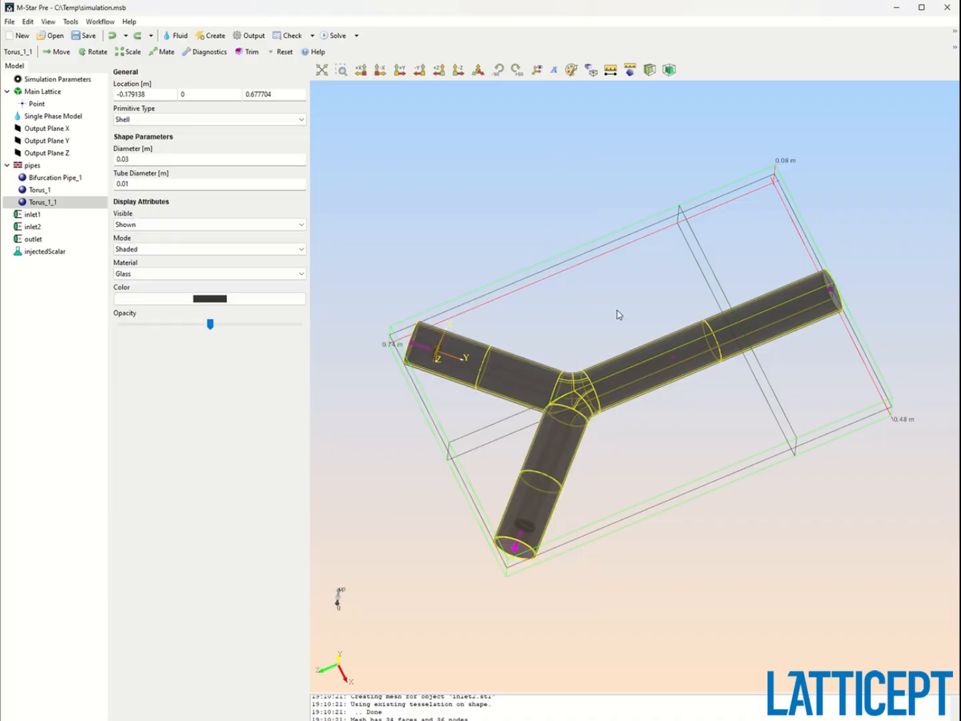
pyautogui.moveTo(620, 313); pyautogui.dragTo(408, 160)
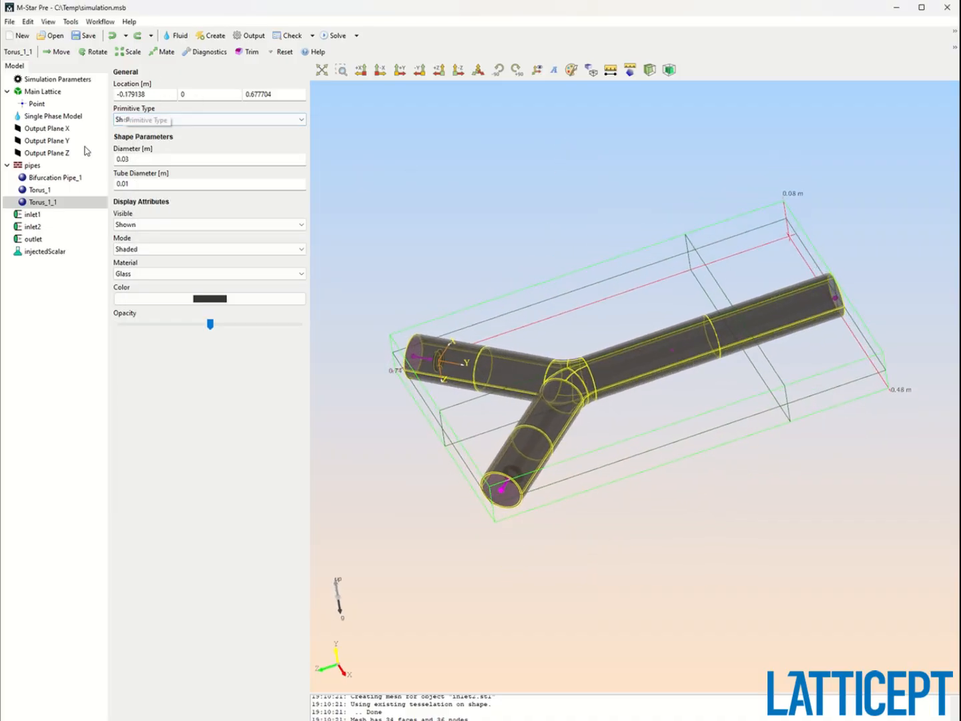
pyautogui.click(37, 166)
pyautogui.click(60, 51)
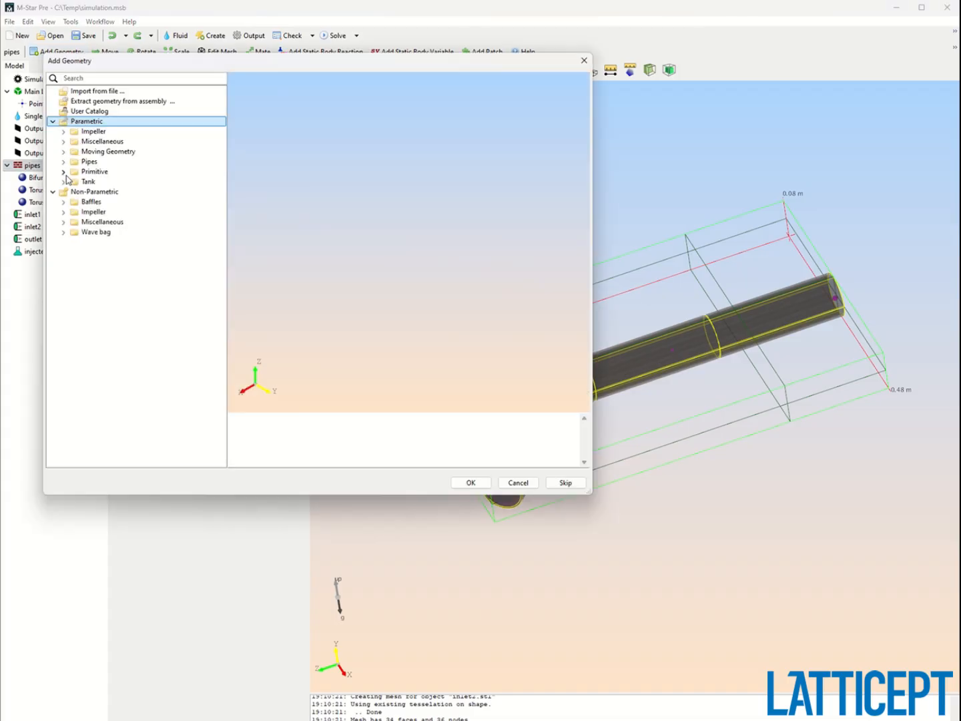
pyautogui.click(64, 171)
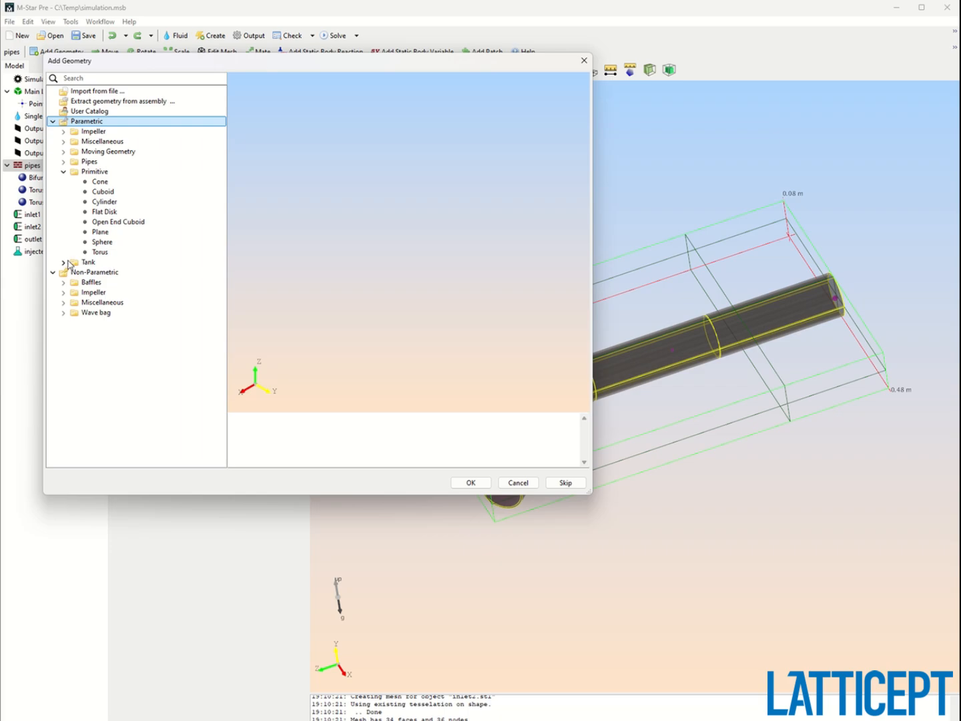
pyautogui.click(95, 242)
pyautogui.click(99, 231)
pyautogui.click(102, 214)
pyautogui.click(104, 191)
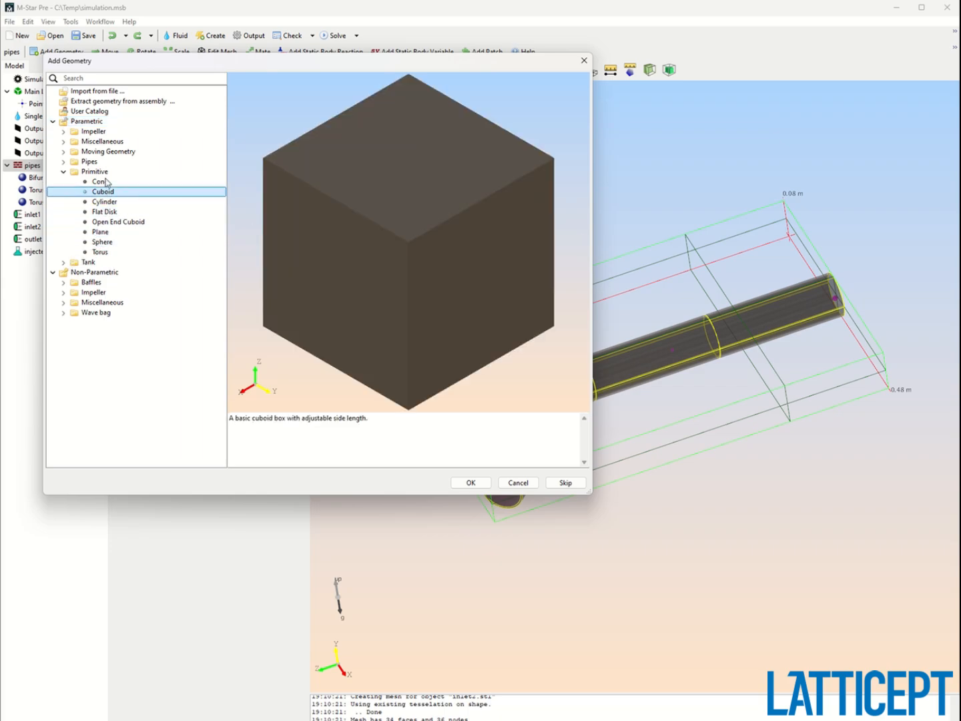
pyautogui.click(64, 141)
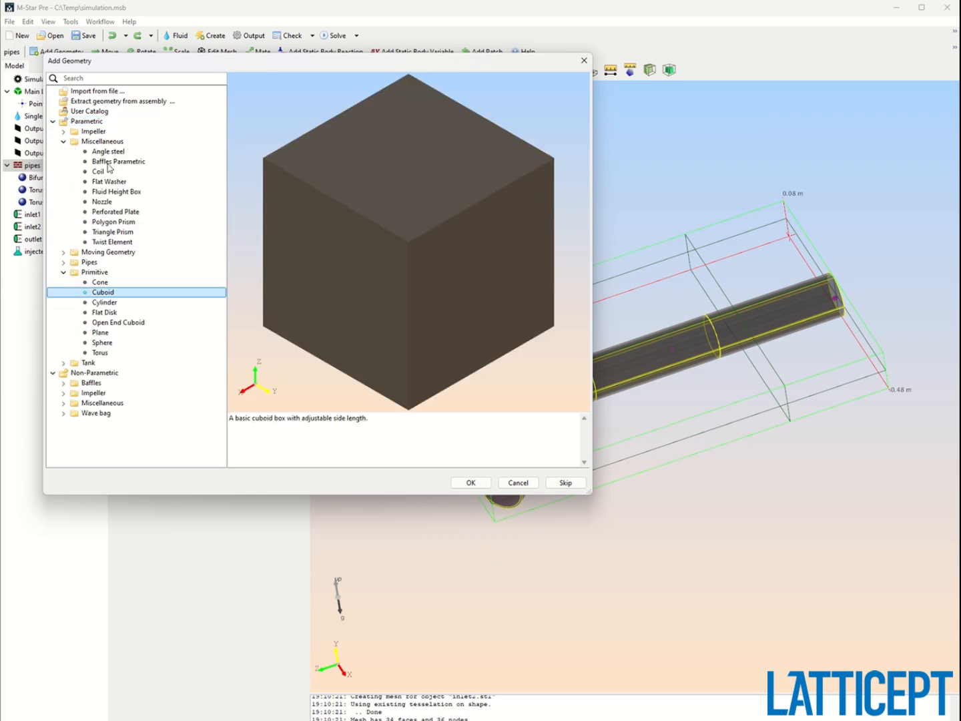
pyautogui.click(112, 241)
pyautogui.moveTo(235, 248); pyautogui.dragTo(841, 279)
pyautogui.click(480, 484)
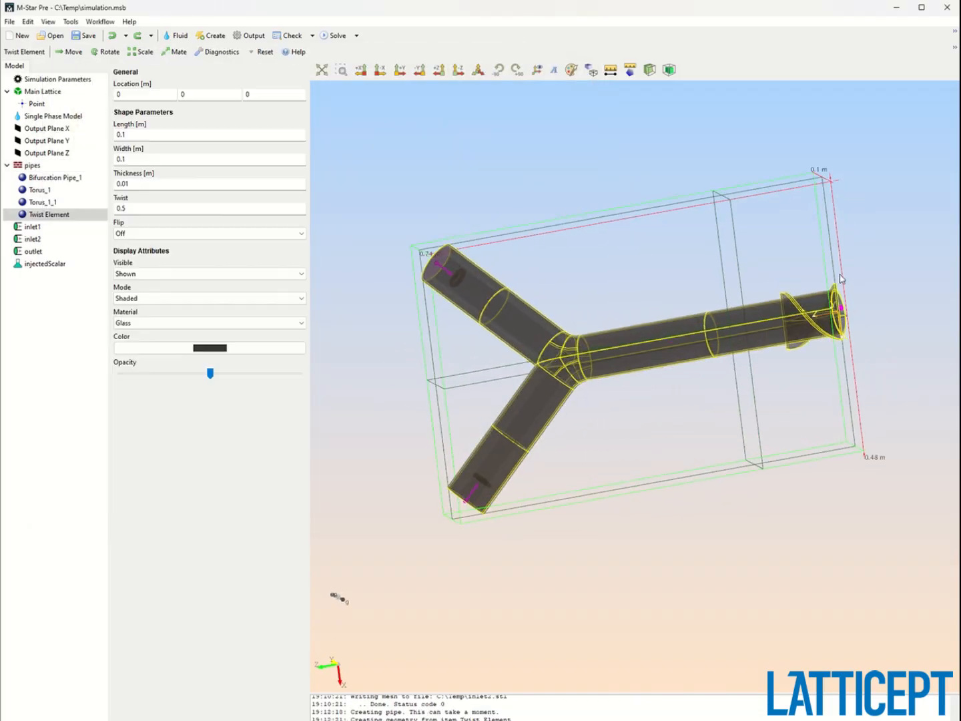
# Set the twist element's width to 0.05 m and its twist to 1.
pyautogui.scroll(4, 770, 277)
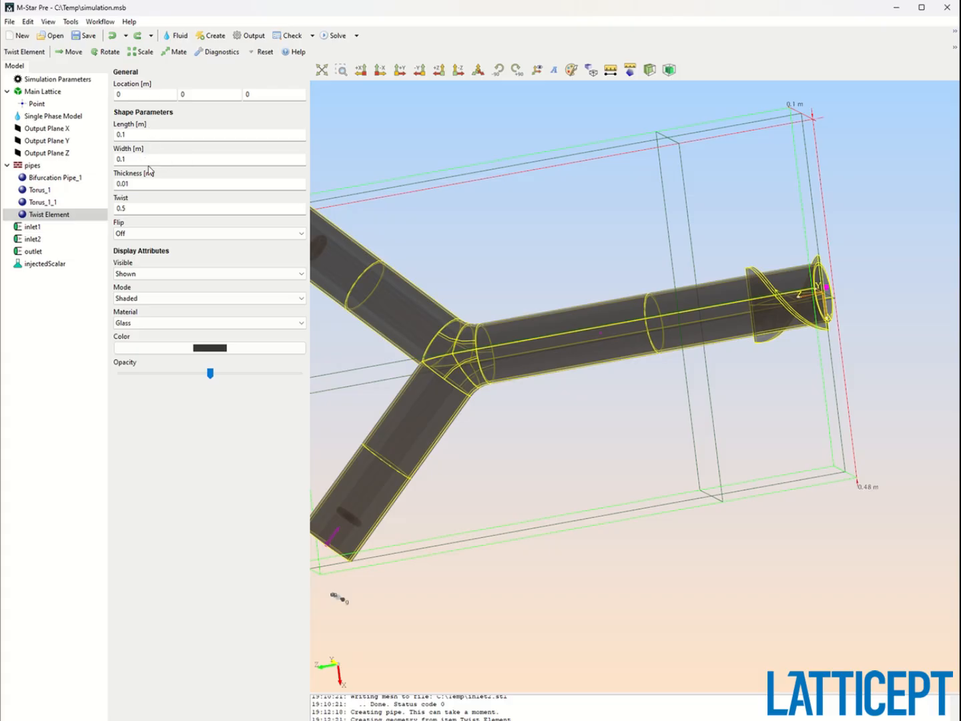
pyautogui.doubleClick(146, 160)
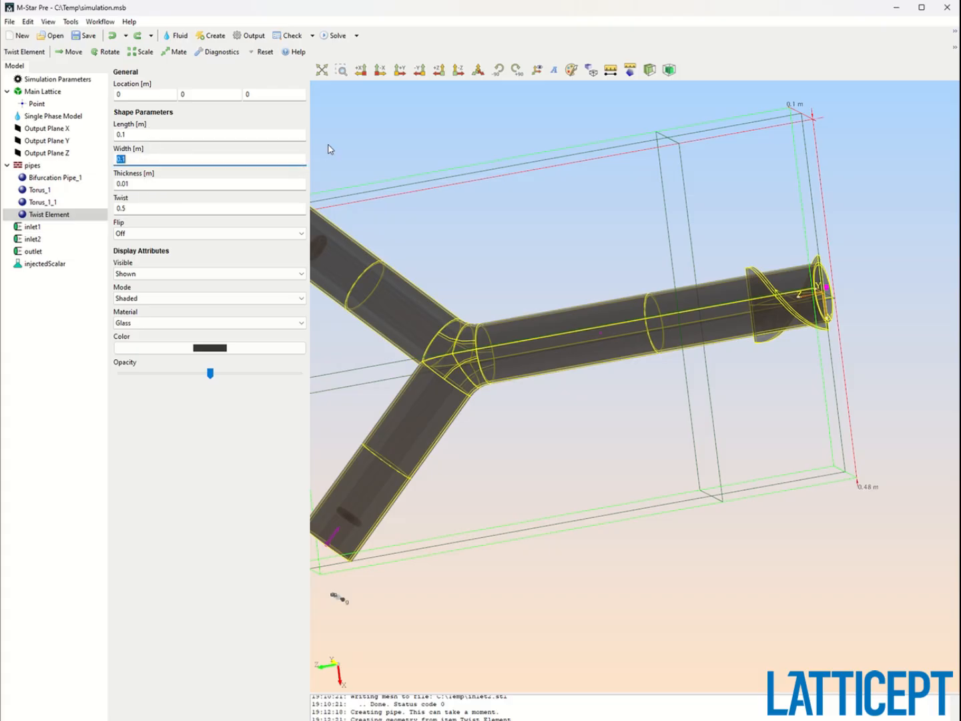
pyautogui.write('0.05')
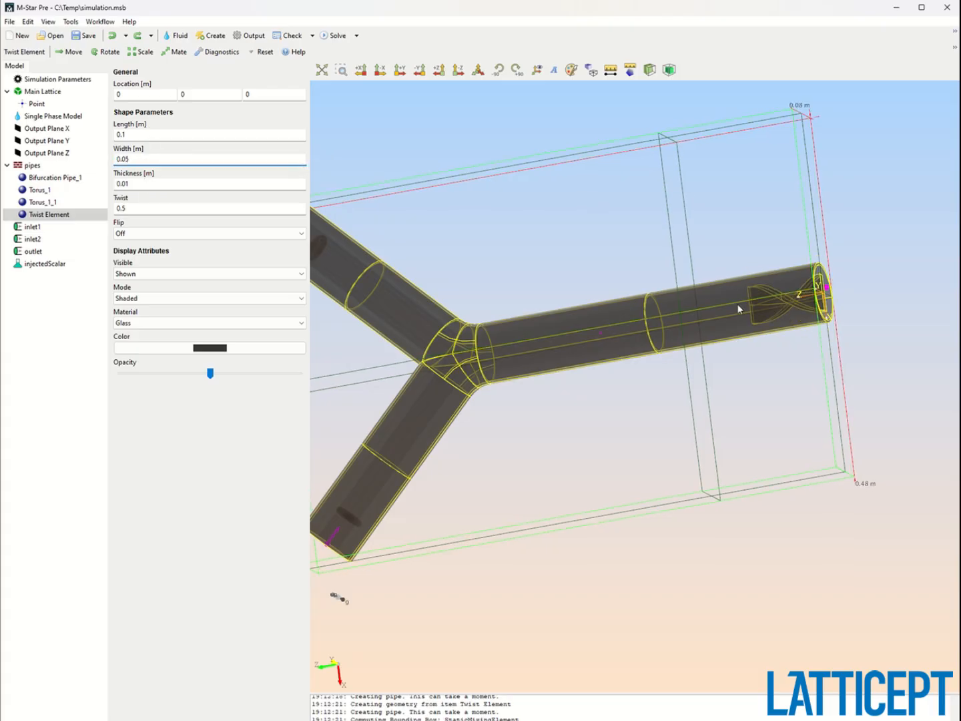
pyautogui.moveTo(739, 309); pyautogui.dragTo(808, 208)
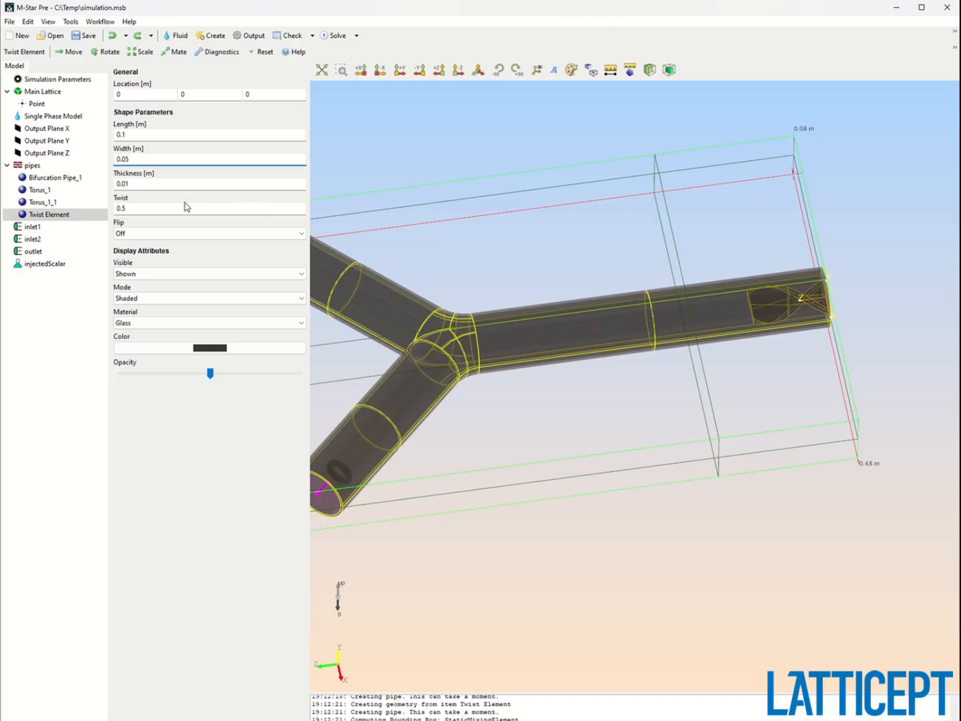
pyautogui.doubleClick(177, 208)
pyautogui.write('1')
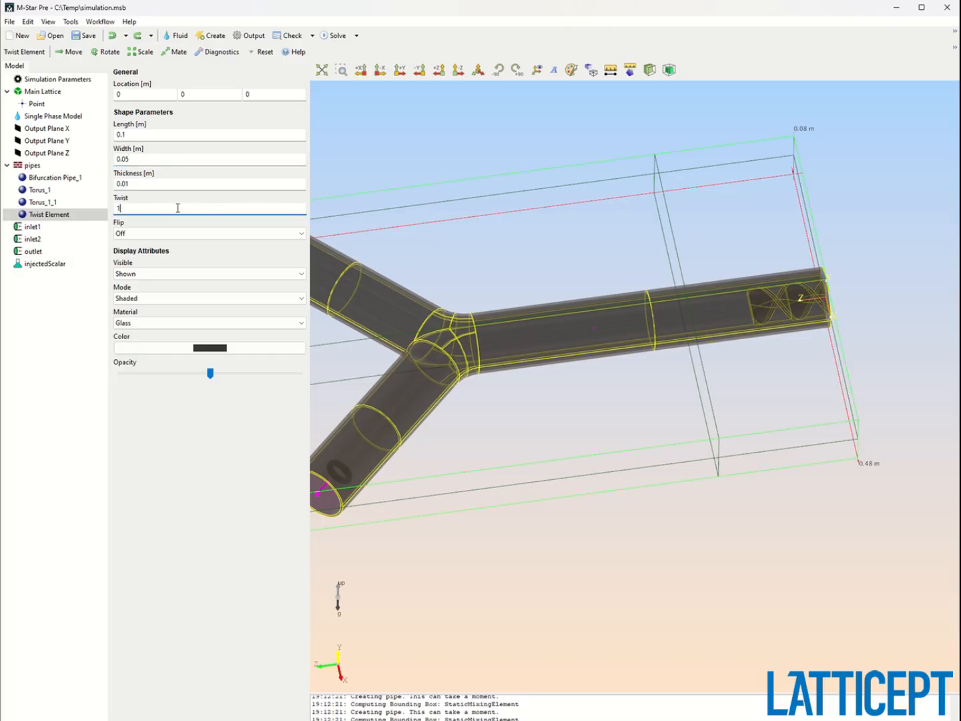
# Set the twist element's thickness to 0.003 m and its length to 0.2 m.
pyautogui.doubleClick(172, 183)
pyautogui.write('0.0')
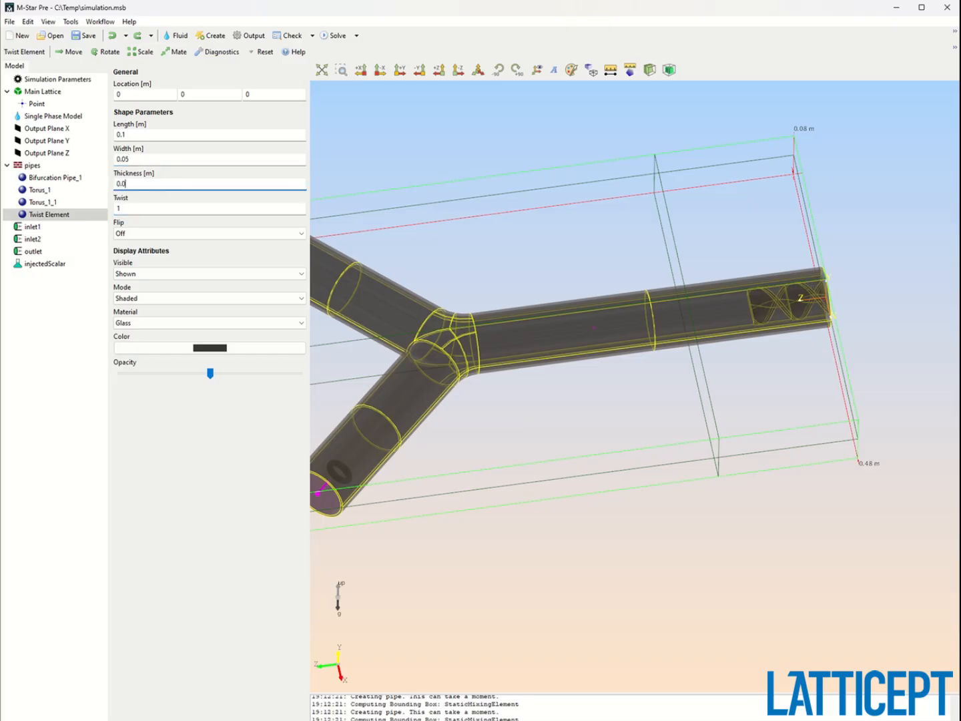
pyautogui.write('03')
pyautogui.doubleClick(151, 135)
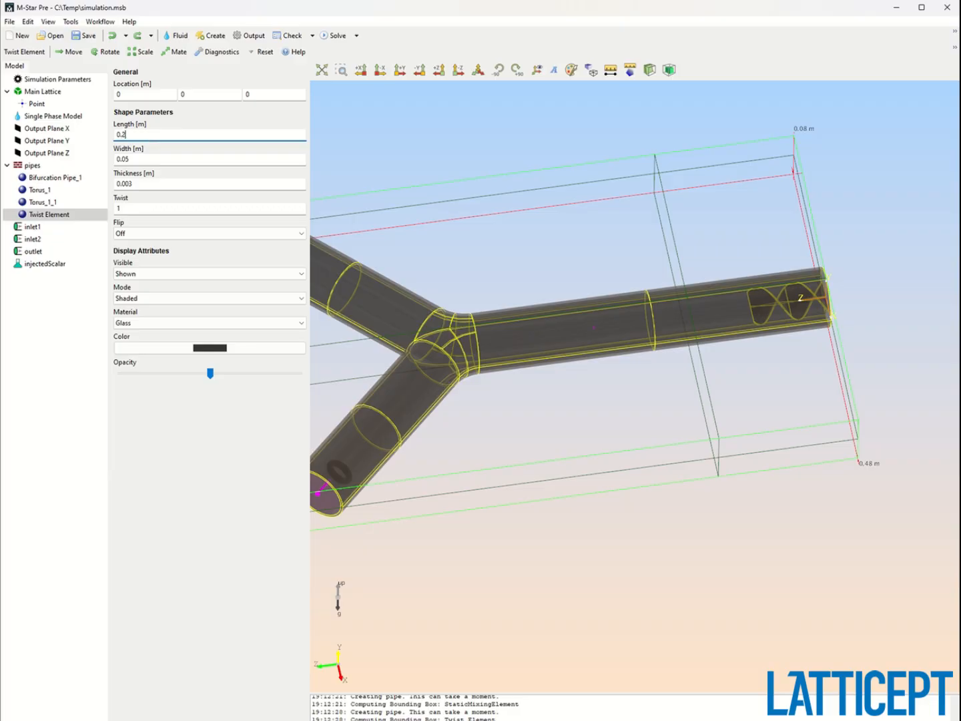
# Move the twist element along Z into the outlet branch near the junction, to about 0.27 m.
pyautogui.click(67, 52)
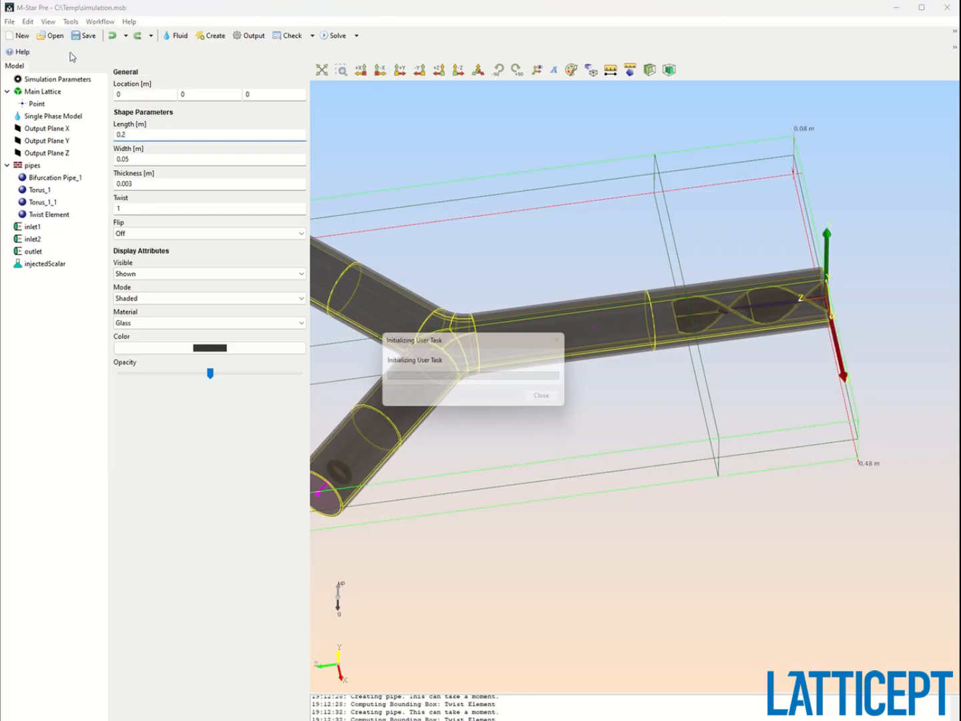
pyautogui.moveTo(792, 298); pyautogui.dragTo(588, 323)
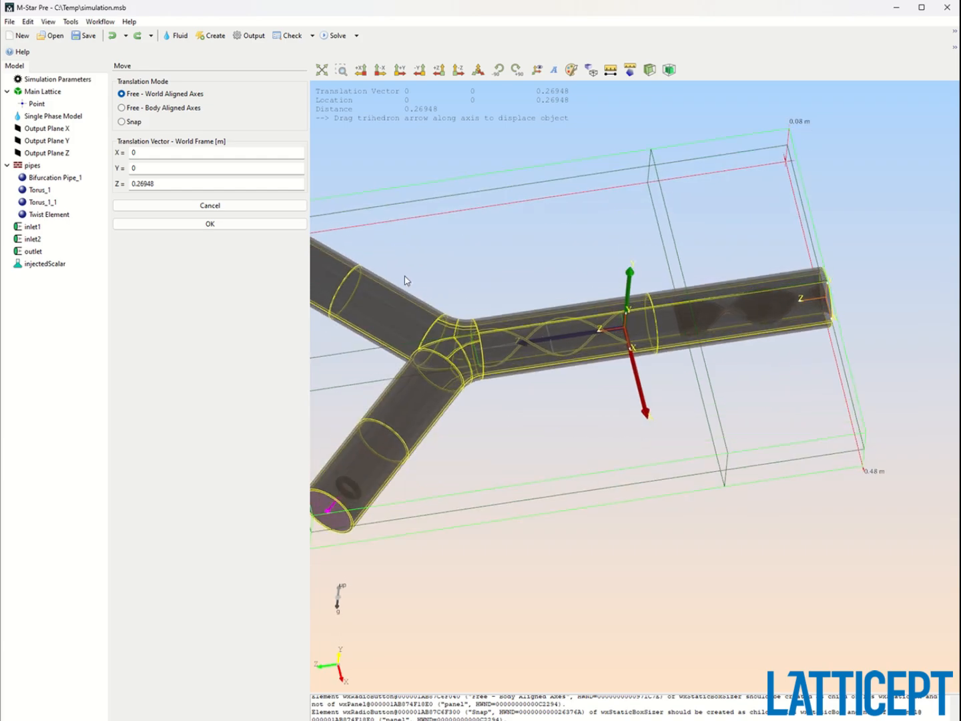
pyautogui.click(265, 225)
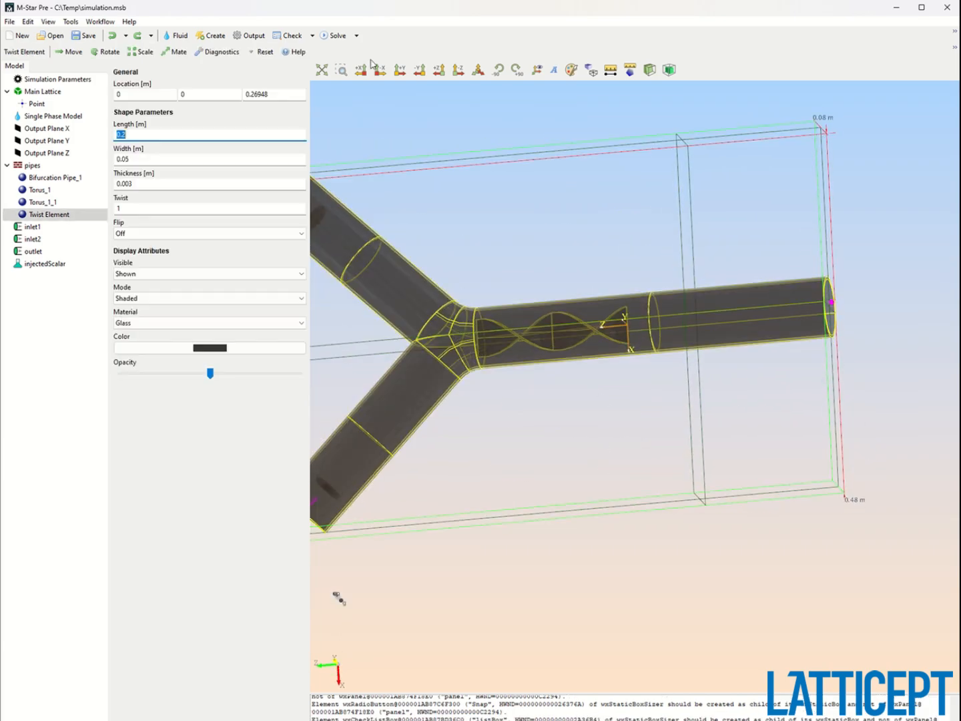
# Preview the lattice flood fill on the Y display plane.
pyautogui.click(312, 36)
pyautogui.click(328, 64)
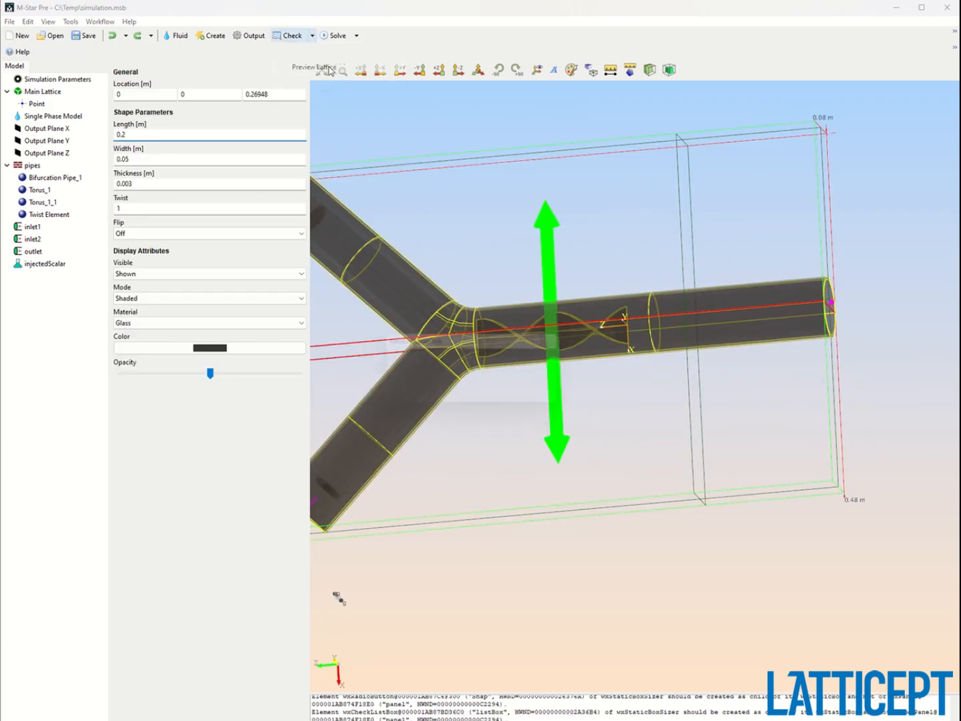
pyautogui.click(124, 104)
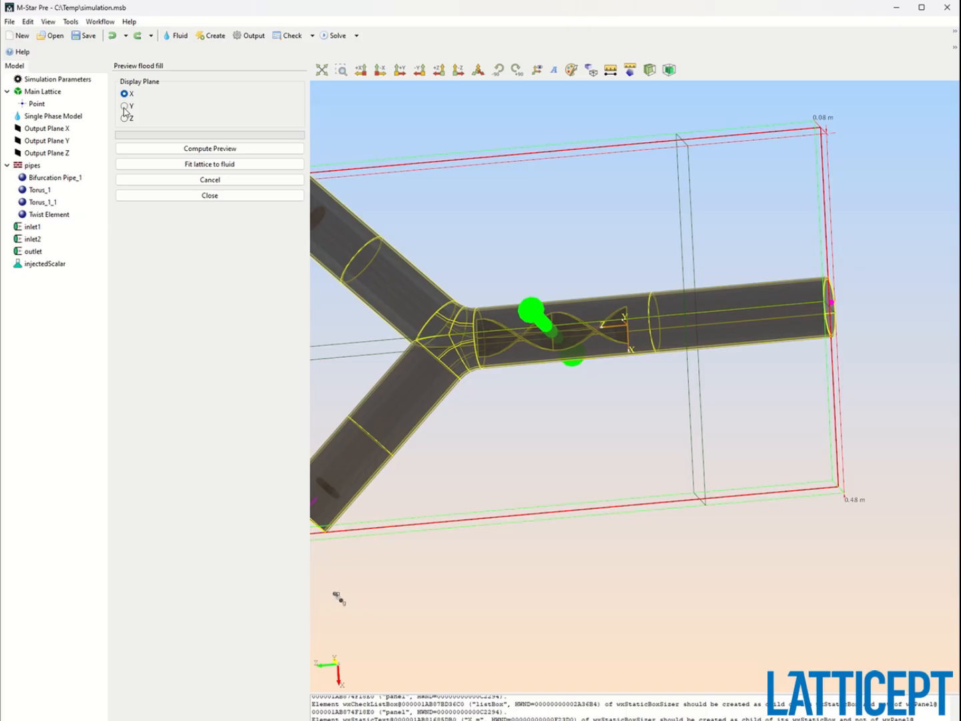
pyautogui.click(213, 149)
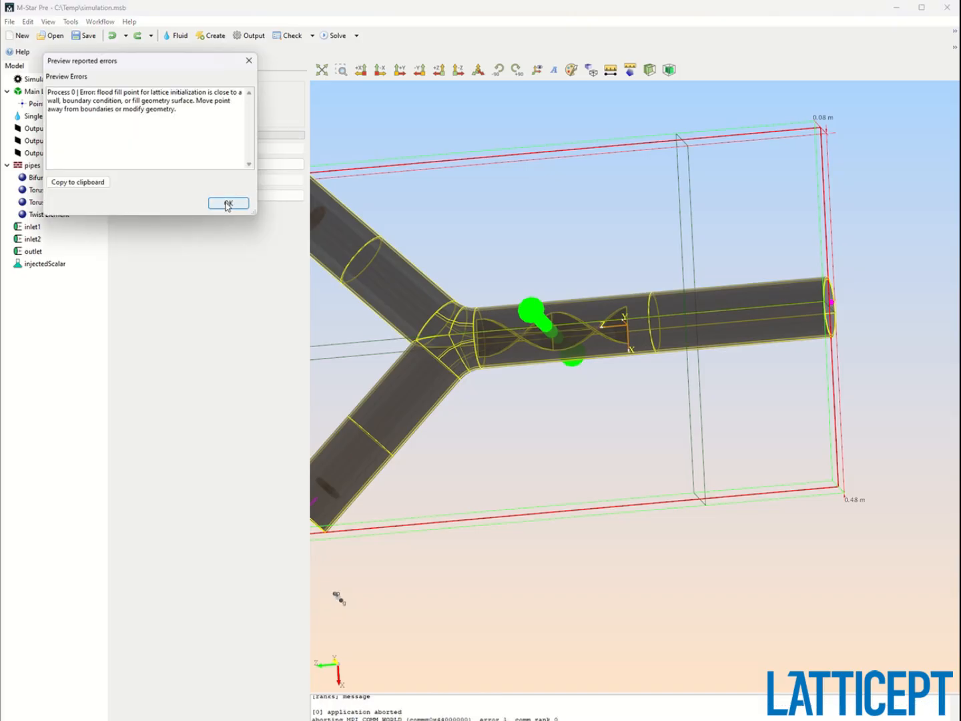
pyautogui.click(228, 203)
pyautogui.moveTo(499, 337); pyautogui.dragTo(599, 261)
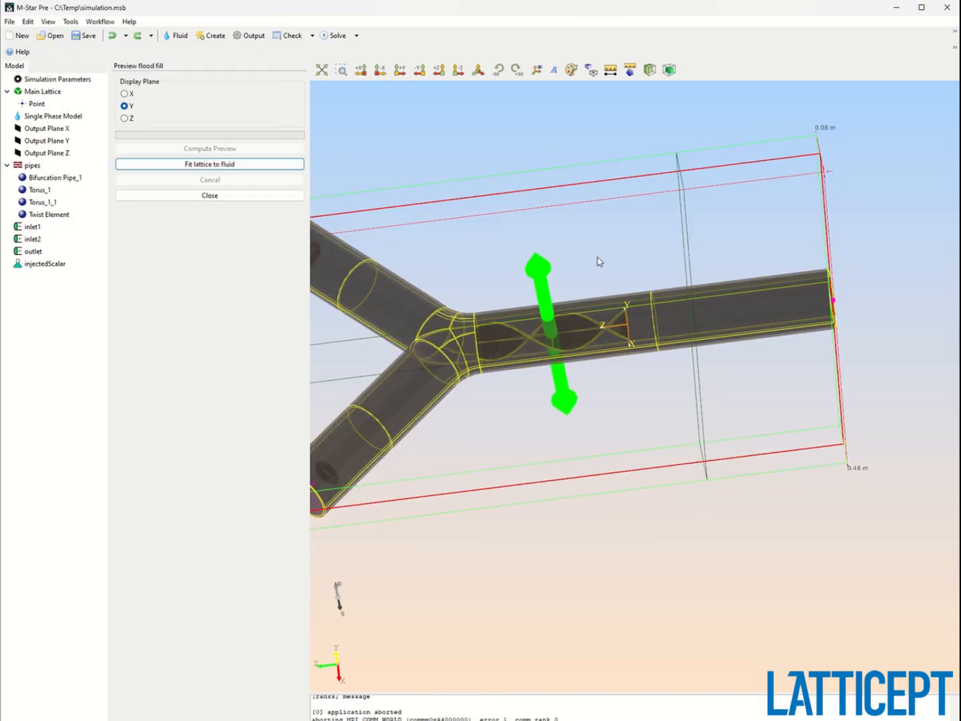
pyautogui.click(227, 195)
# Move the lattice flood fill point along Z to about 0.129 m, away from the twist element.
pyautogui.click(40, 104)
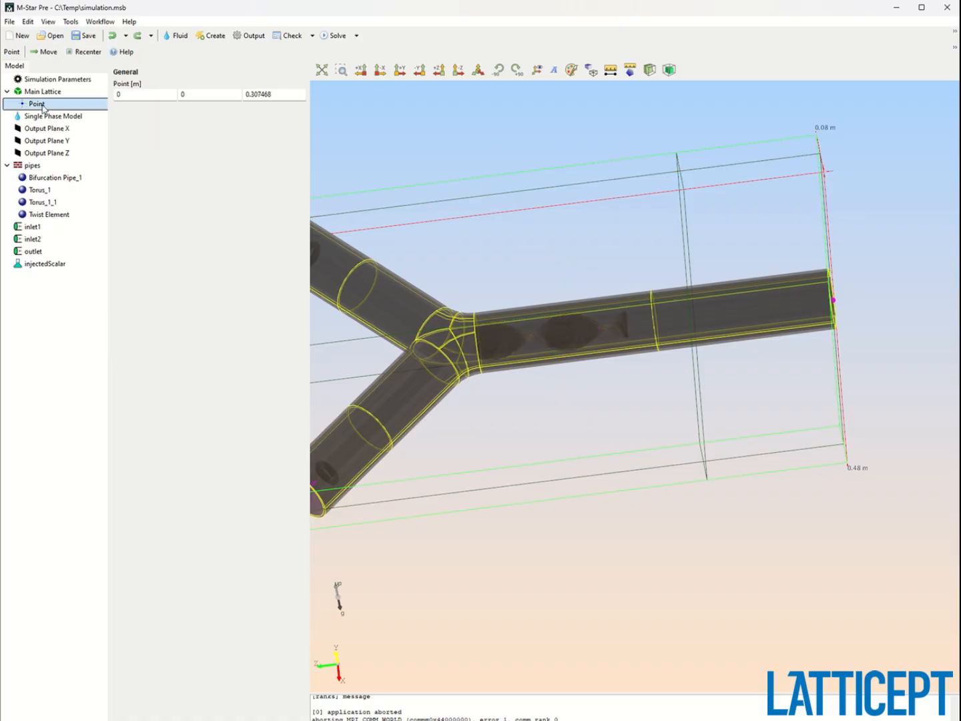
pyautogui.click(45, 51)
pyautogui.moveTo(544, 333); pyautogui.dragTo(701, 332)
pyautogui.click(243, 225)
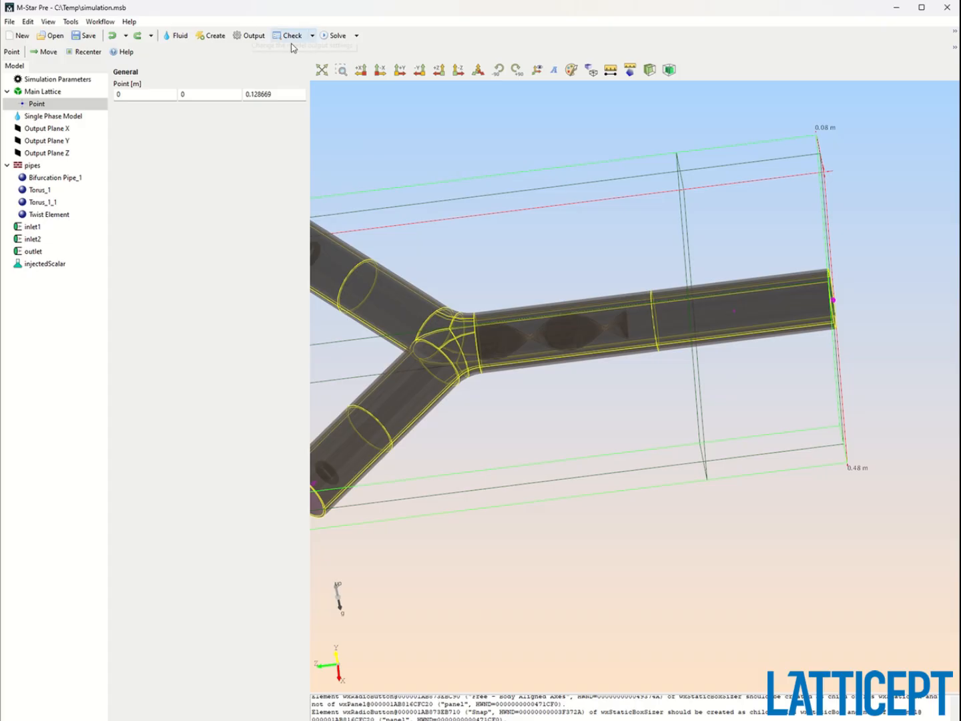
# Recompute the lattice flood fill preview on the Y plane and inspect the fluid region around the mixer.
pyautogui.click(312, 35)
pyautogui.click(316, 65)
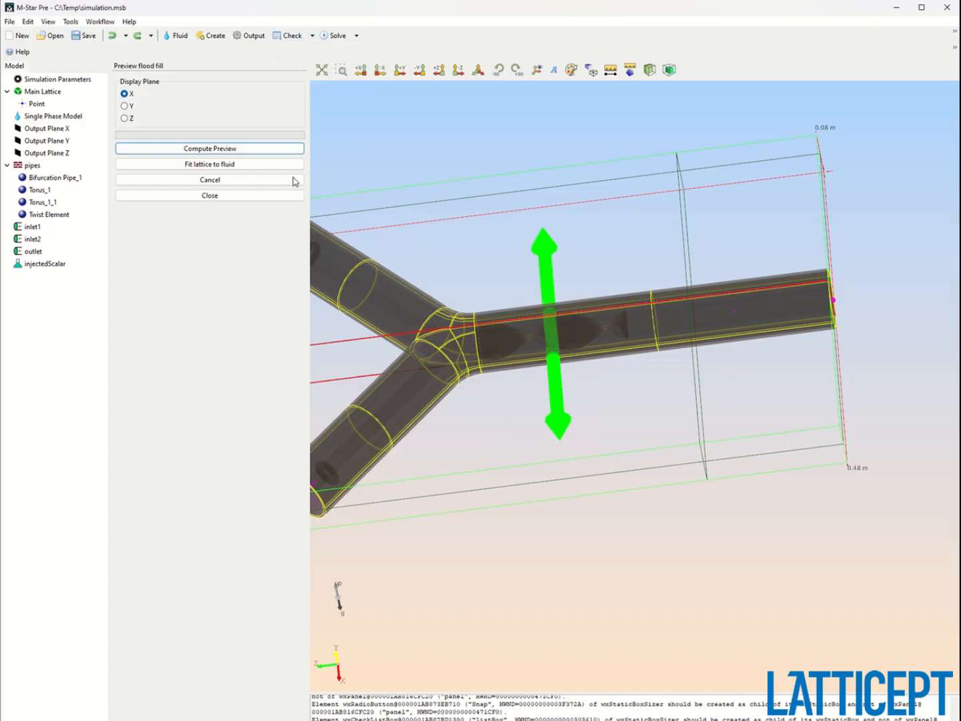
pyautogui.click(124, 106)
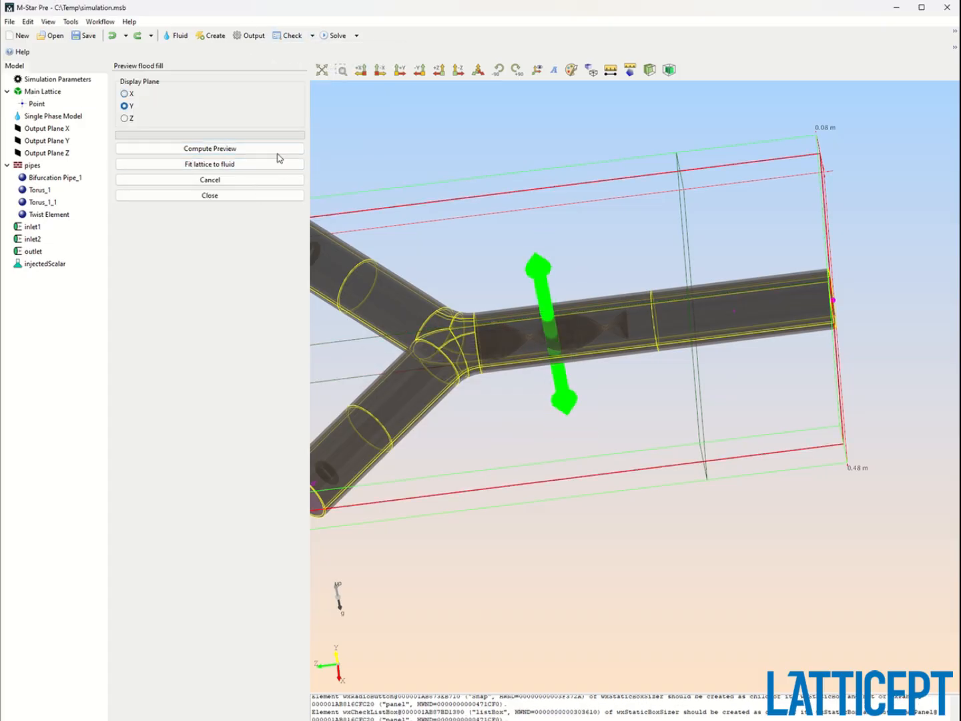
pyautogui.click(265, 148)
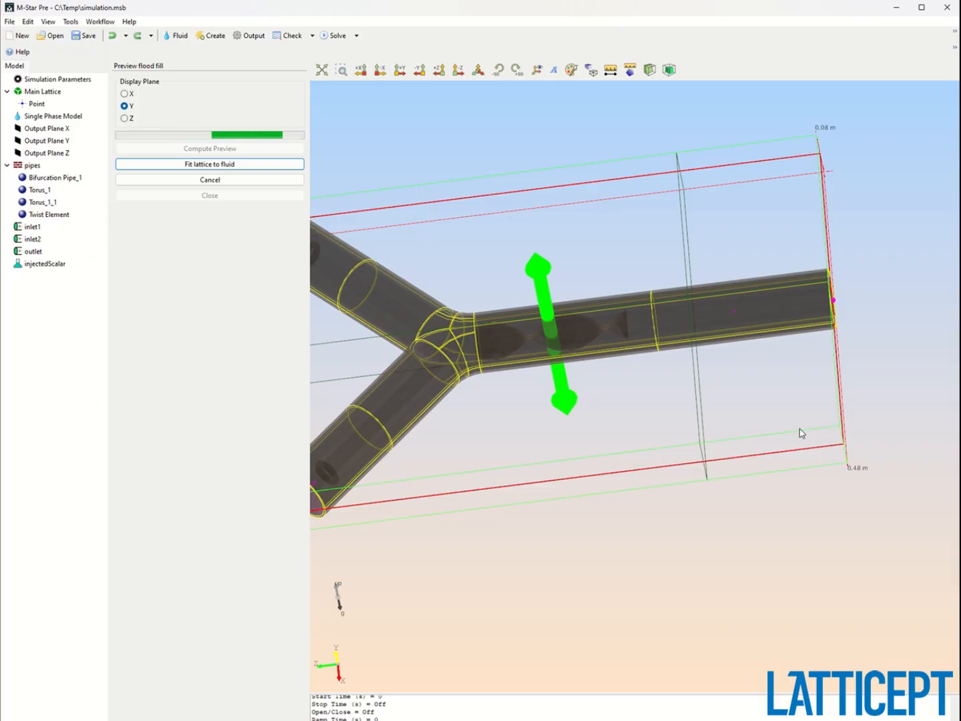
pyautogui.scroll(8, 608, 307)
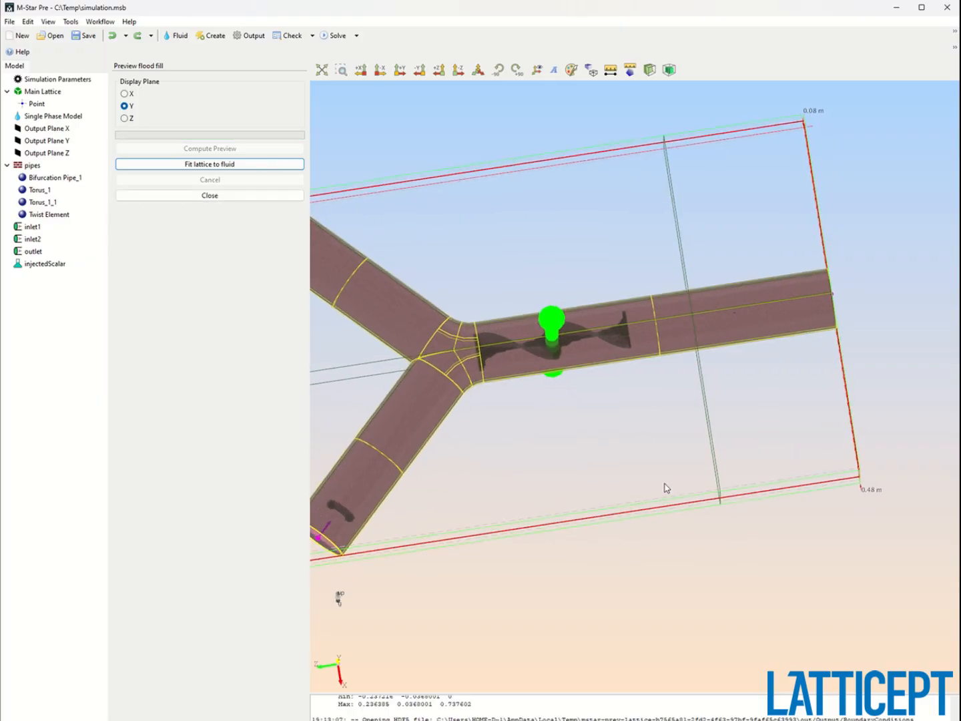
pyautogui.scroll(-8, 567, 224)
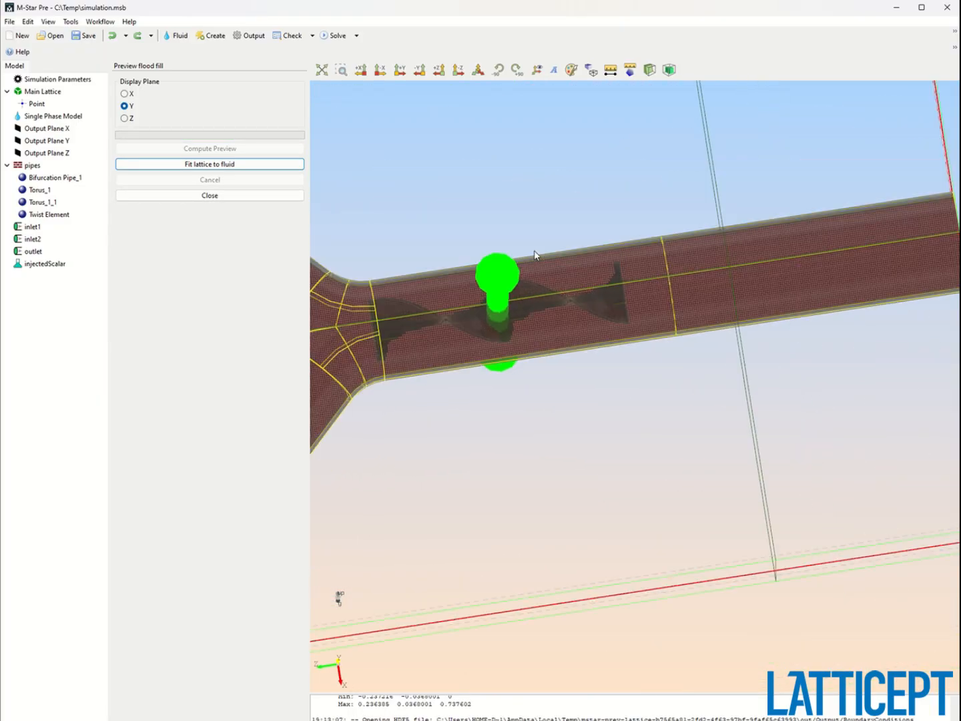
pyautogui.click(290, 194)
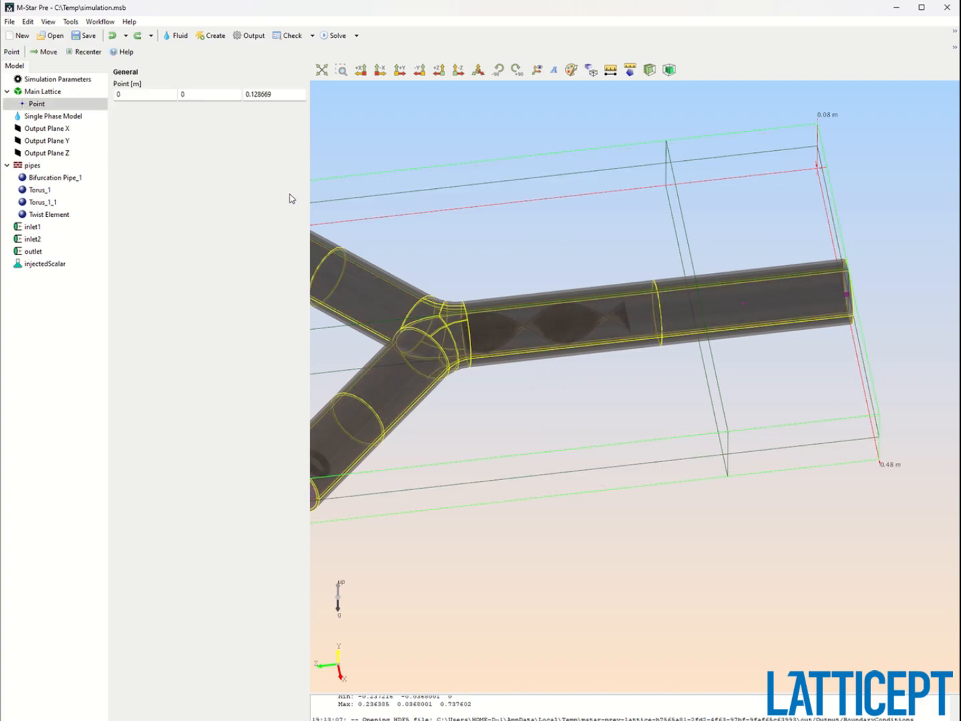
# Write the case files, overwriting the existing ones, and run the solver.
pyautogui.click(341, 36)
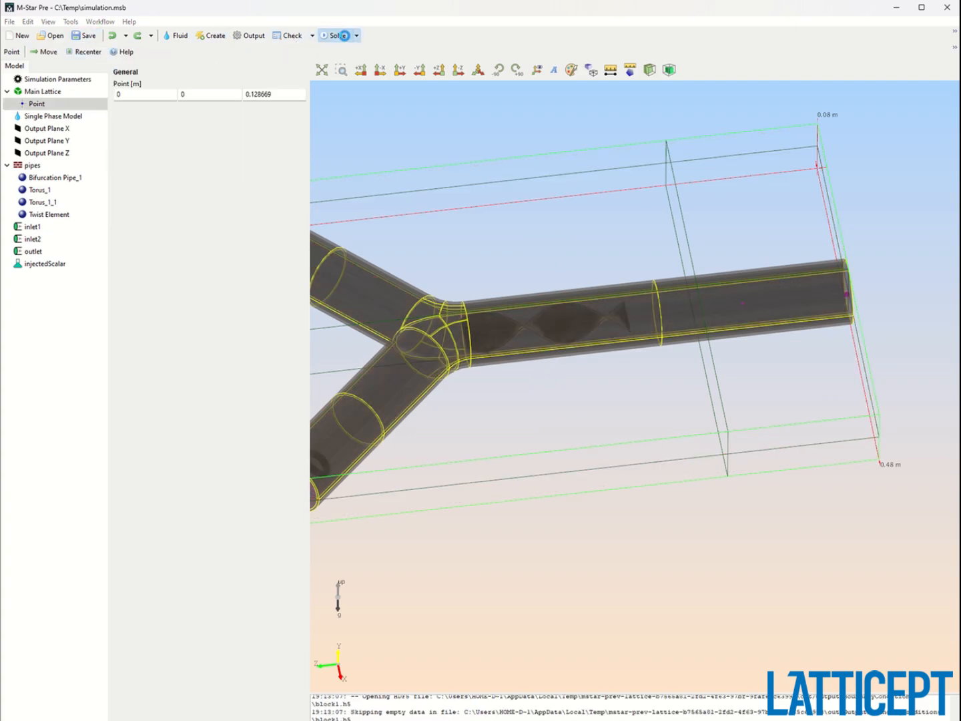
pyautogui.press('Return')
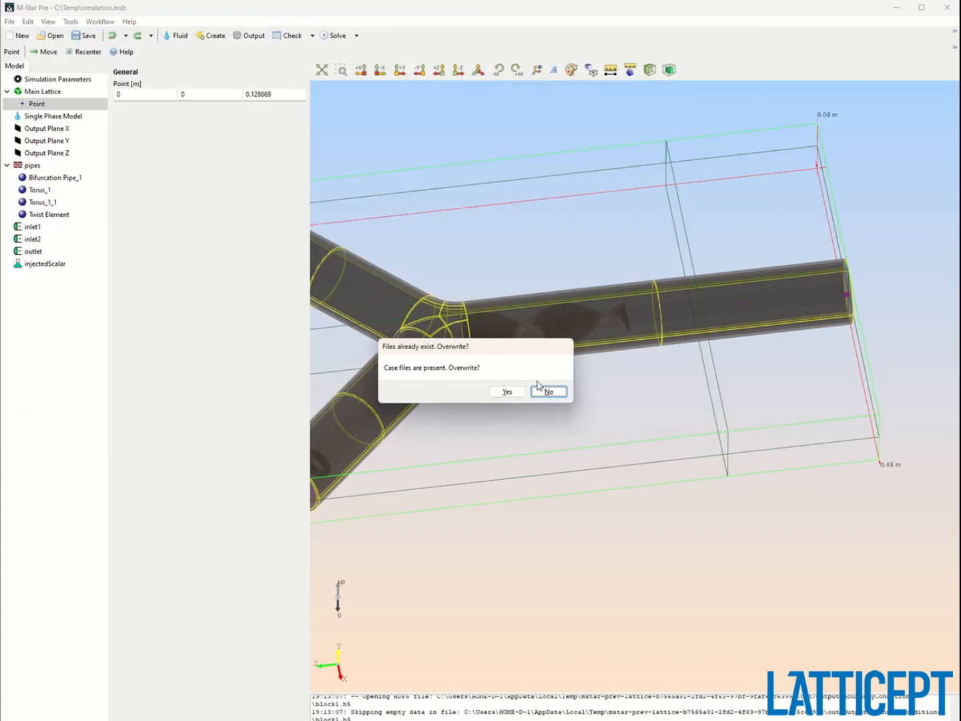
pyautogui.click(518, 392)
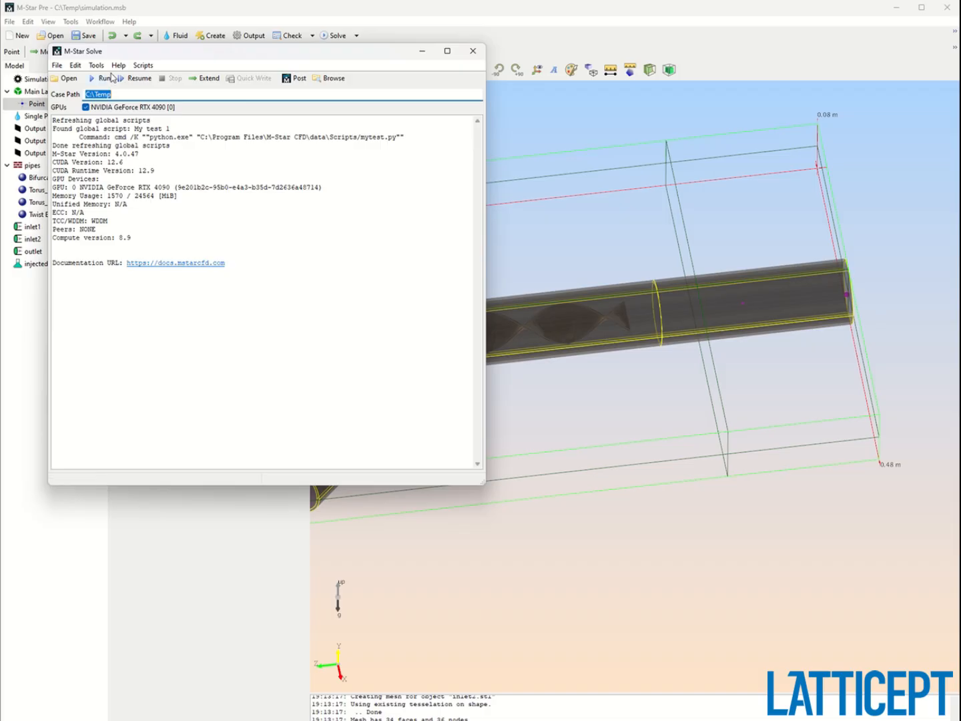
pyautogui.click(104, 78)
# Open the running simulation's output in the post-processor.
pyautogui.click(341, 272)
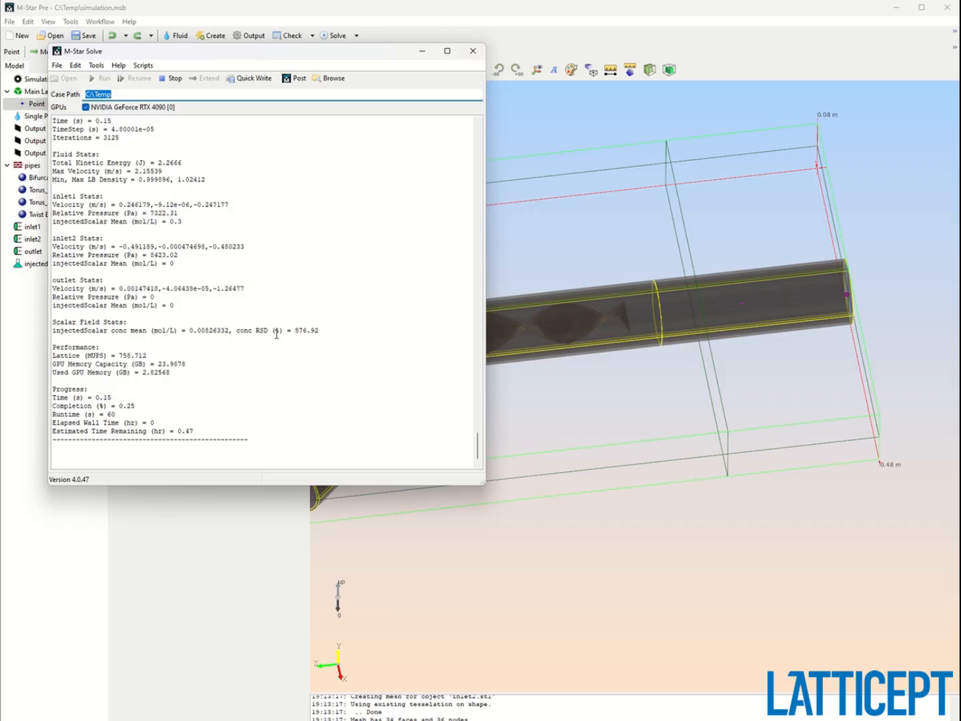
pyautogui.click(317, 330)
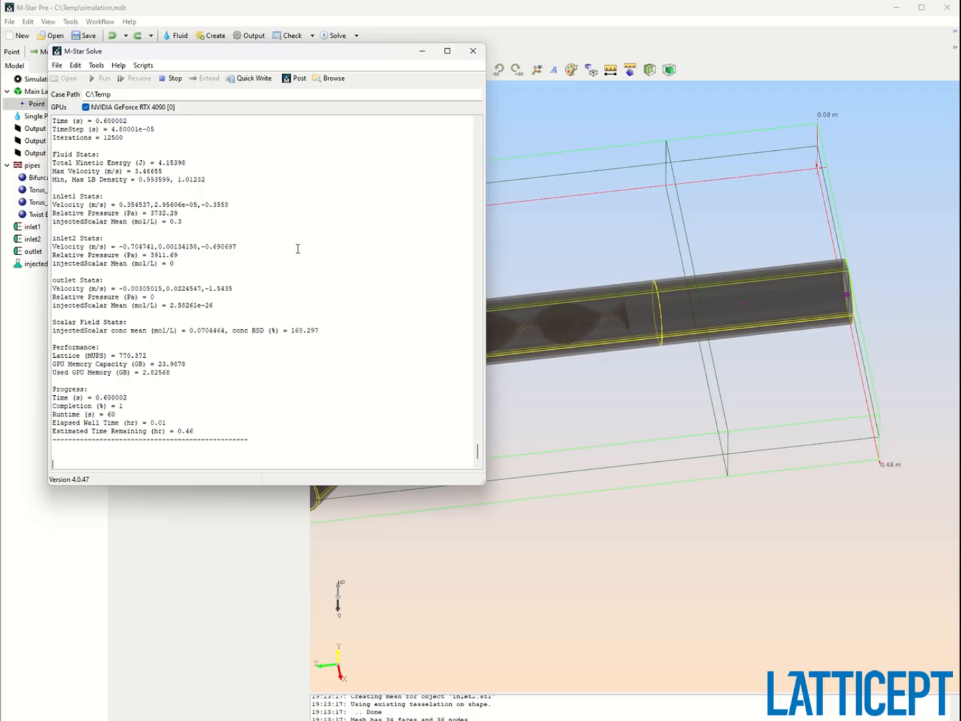
pyautogui.click(298, 81)
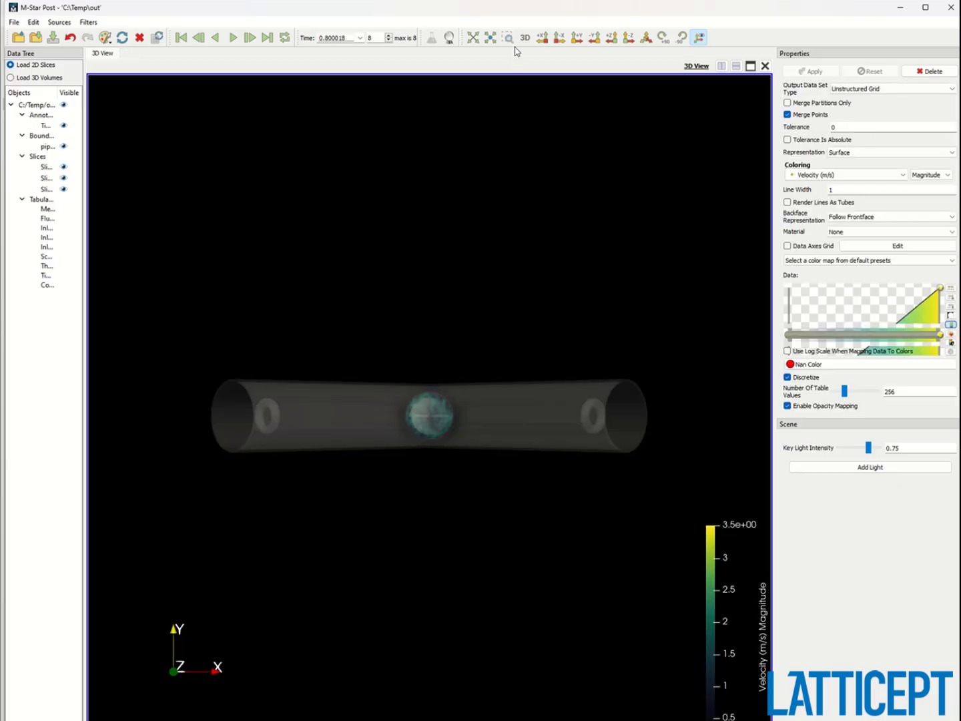
# Raise the velocity volume's opacity mapping by moving its control point to about 0.922, 0.920.
pyautogui.click(522, 41)
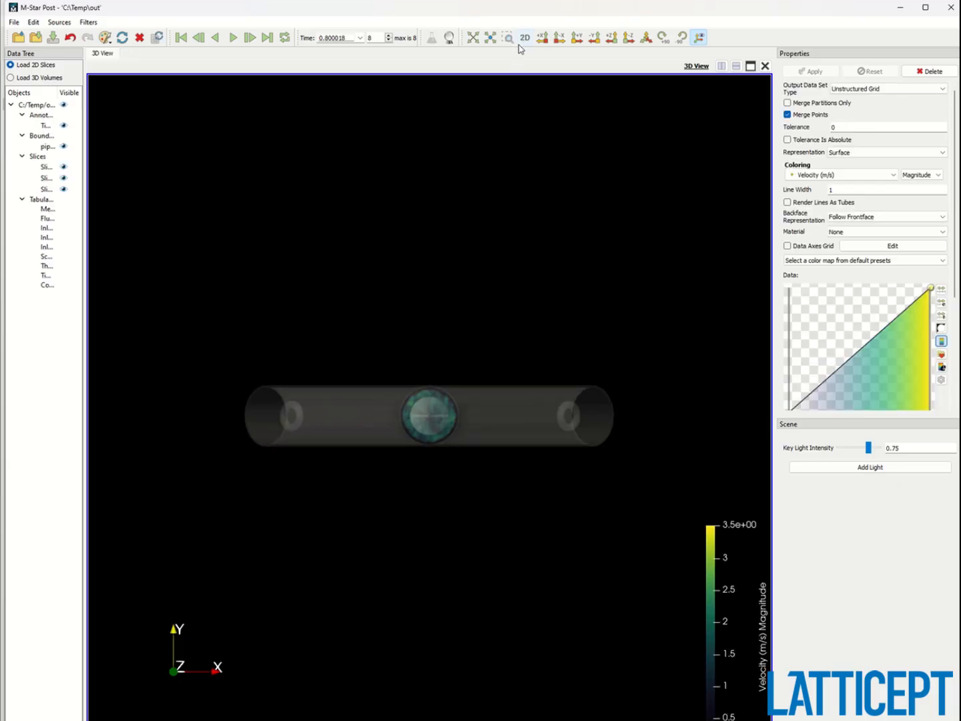
pyautogui.click(579, 40)
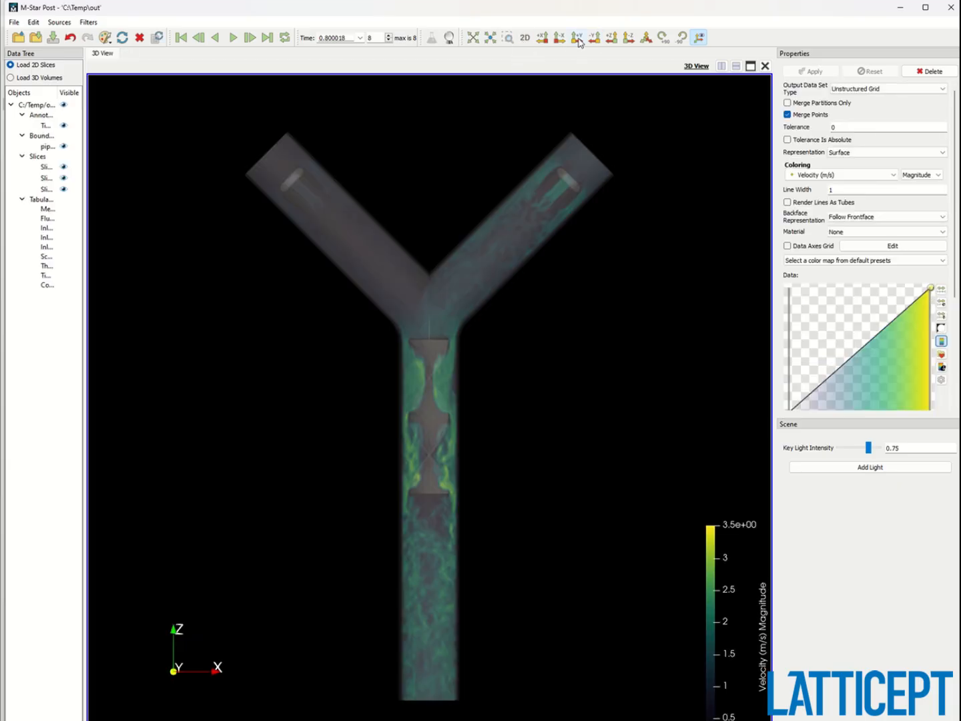
pyautogui.moveTo(861, 351); pyautogui.dragTo(827, 302)
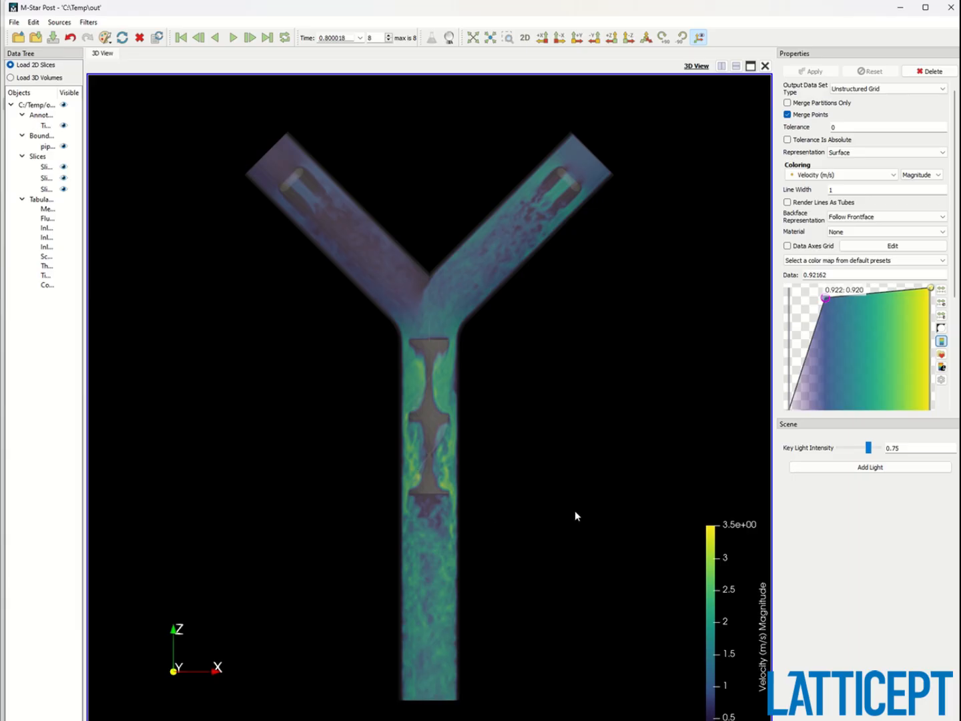
# Apply the Blue Orange (divergent) color map preset to the velocity volume.
pyautogui.click(835, 261)
pyautogui.click(899, 390)
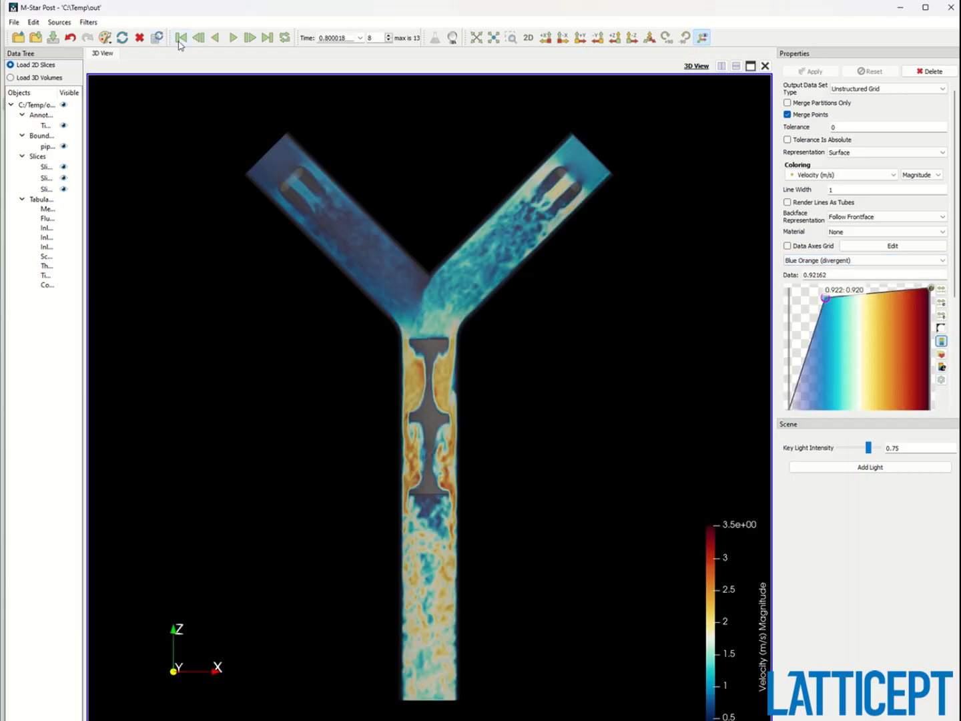
# Rewind to the first time step and play the velocity animation through the saved outputs.
pyautogui.click(181, 39)
pyautogui.click(234, 38)
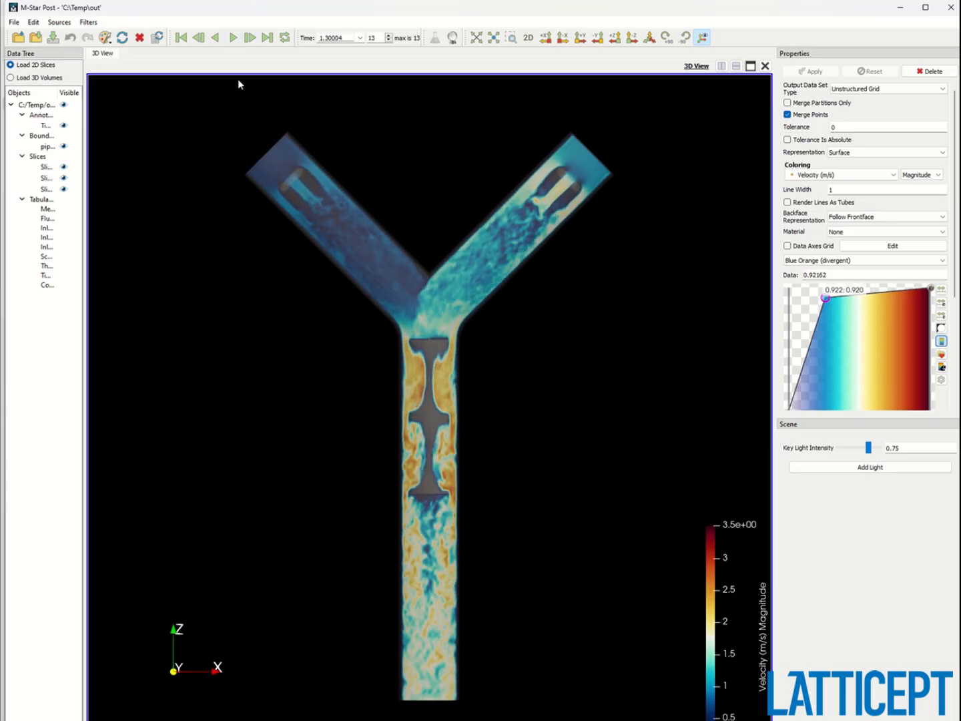
# Select the second slice, color it by Scalar injectedScalar Concentration, and steepen its opacity mapping to about 0.034, 1.000.
pyautogui.click(842, 176)
pyautogui.click(855, 204)
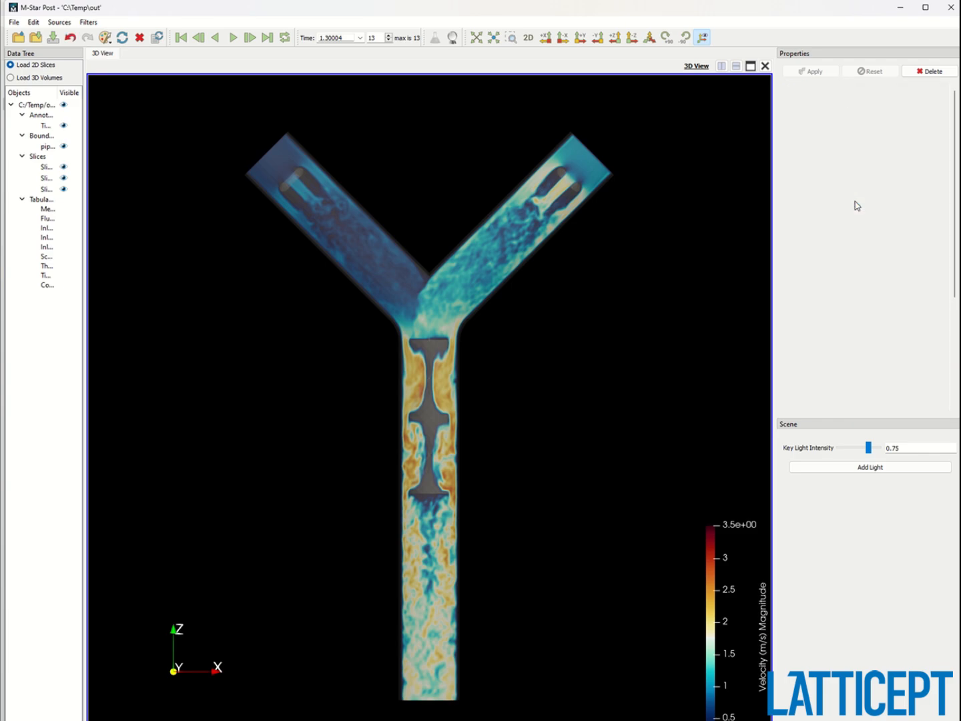
pyautogui.click(45, 177)
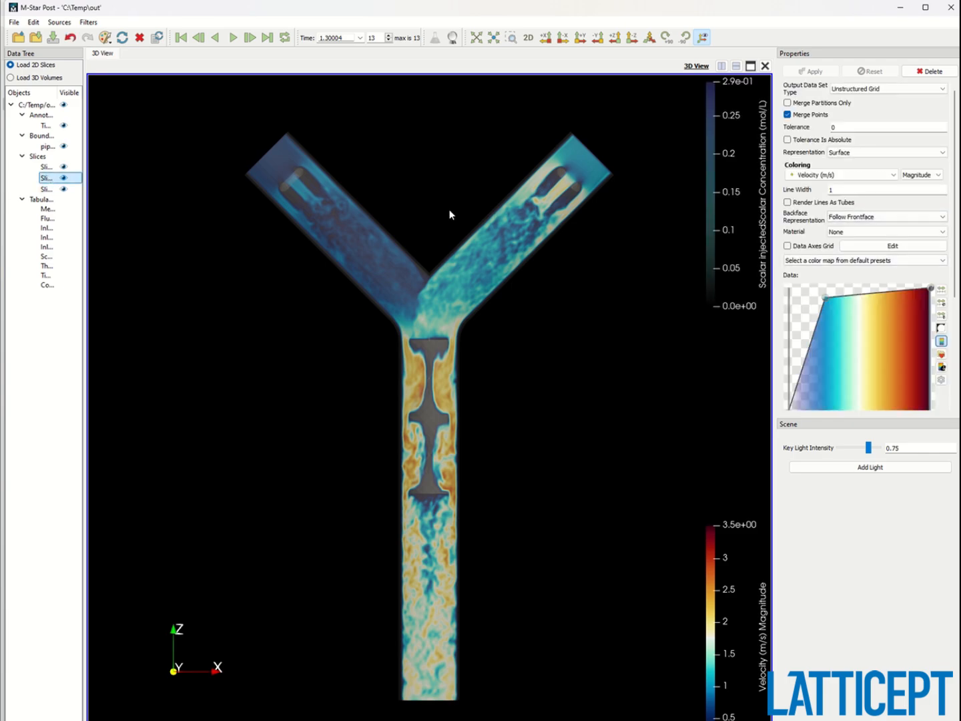
pyautogui.click(838, 175)
pyautogui.click(838, 203)
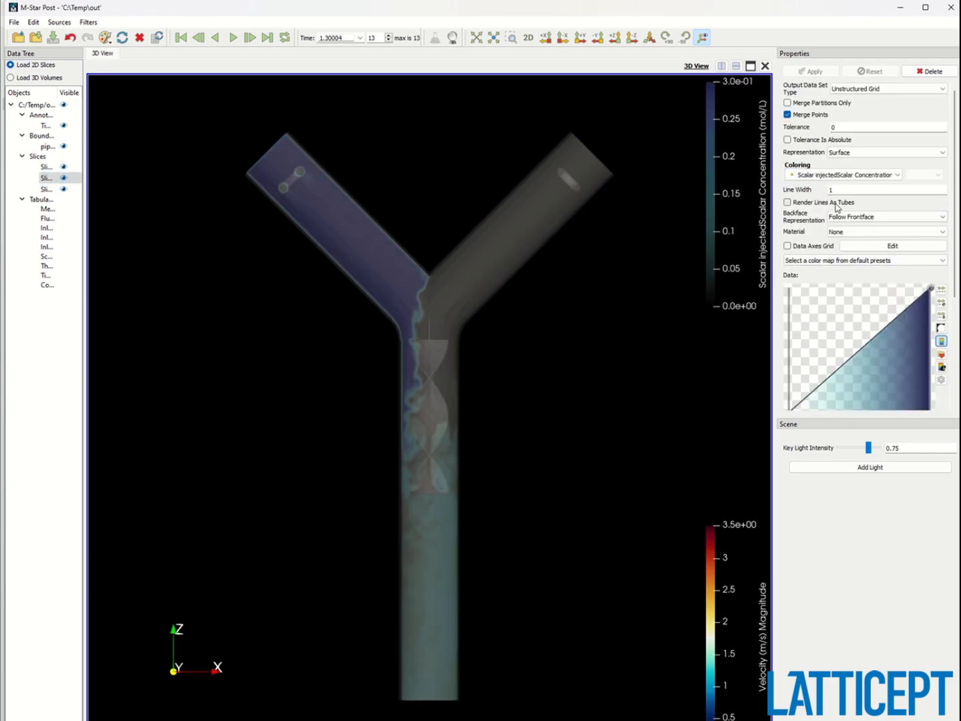
pyautogui.moveTo(858, 349); pyautogui.dragTo(804, 287)
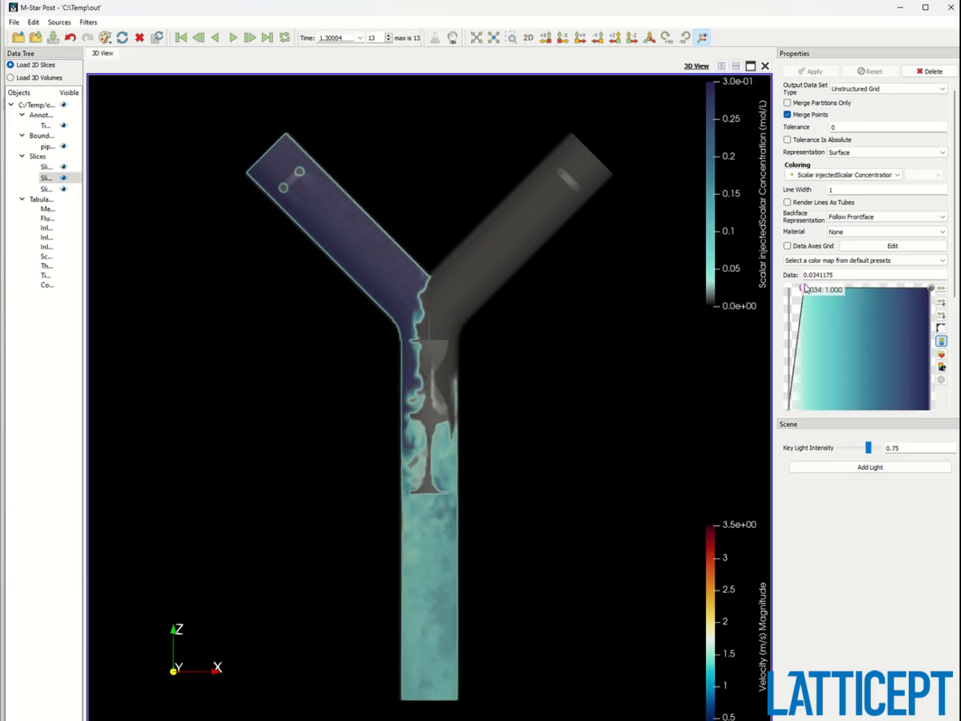
# Rewind to the first time step and play the scalar concentration animation.
pyautogui.click(598, 42)
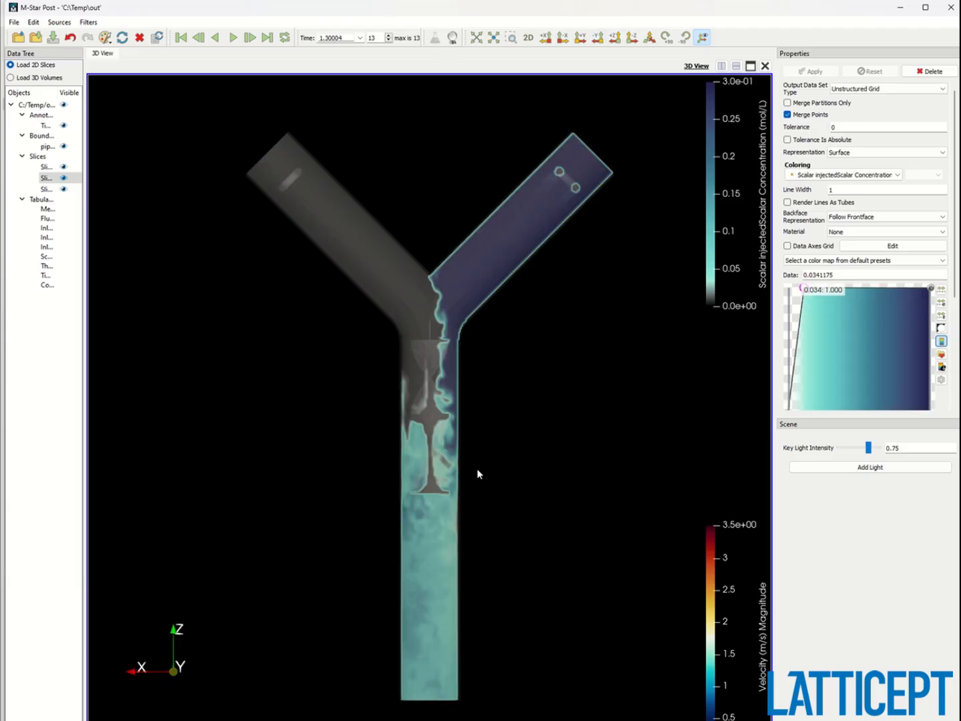
pyautogui.click(182, 38)
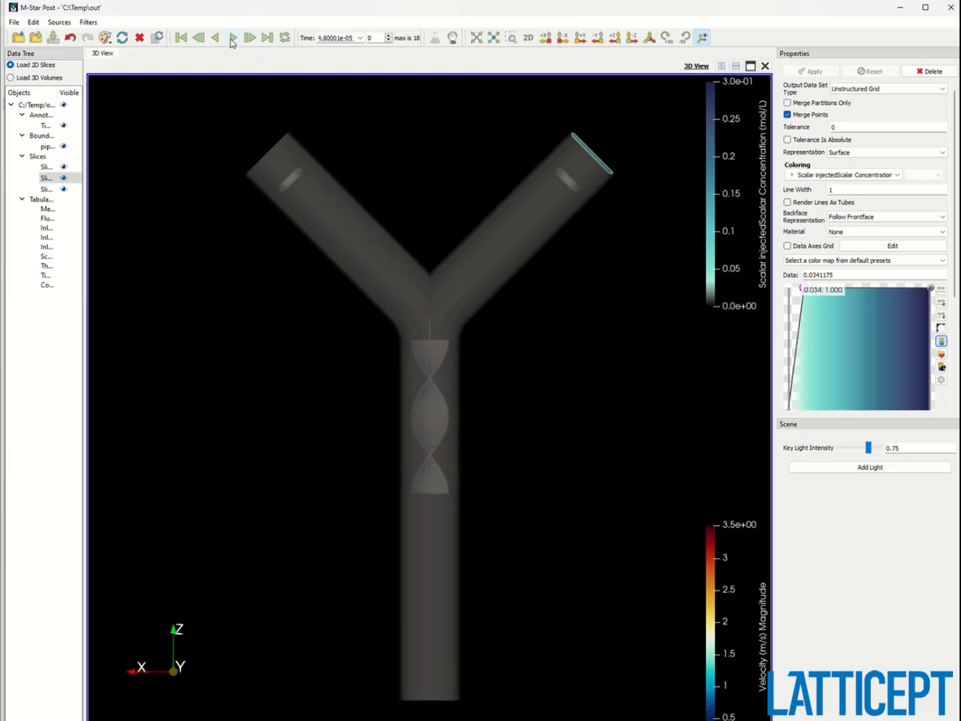
pyautogui.click(232, 38)
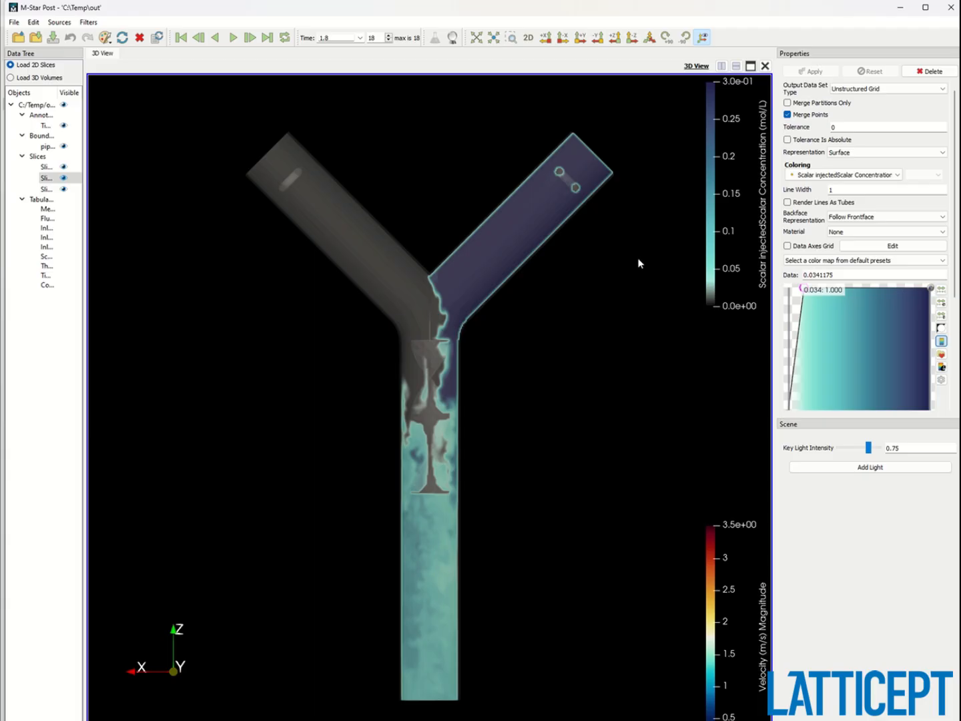
pyautogui.moveTo(902, 12)
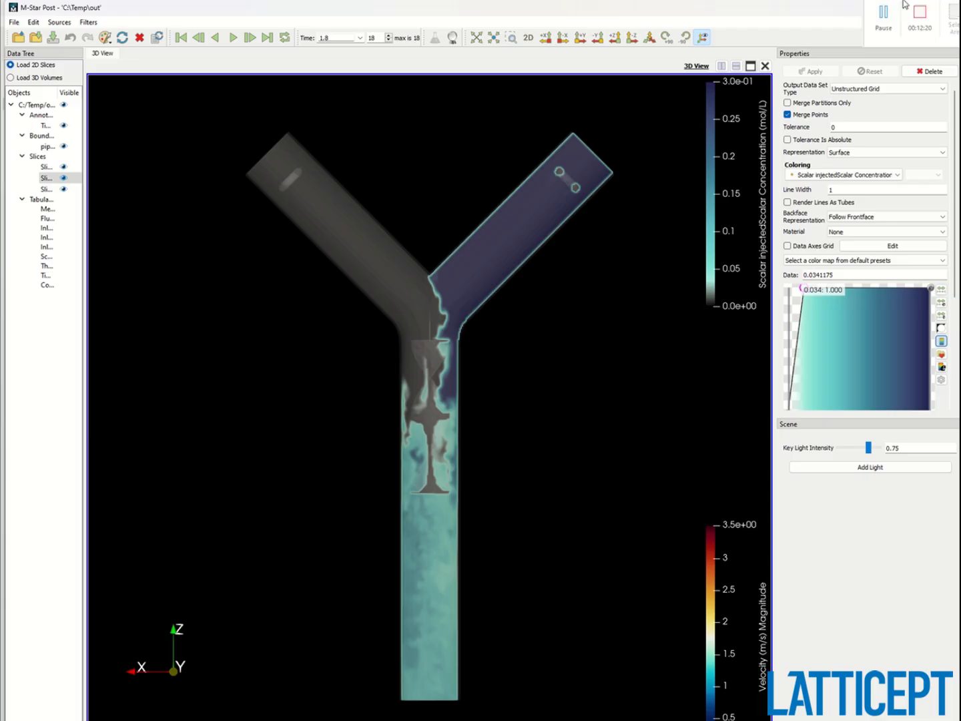